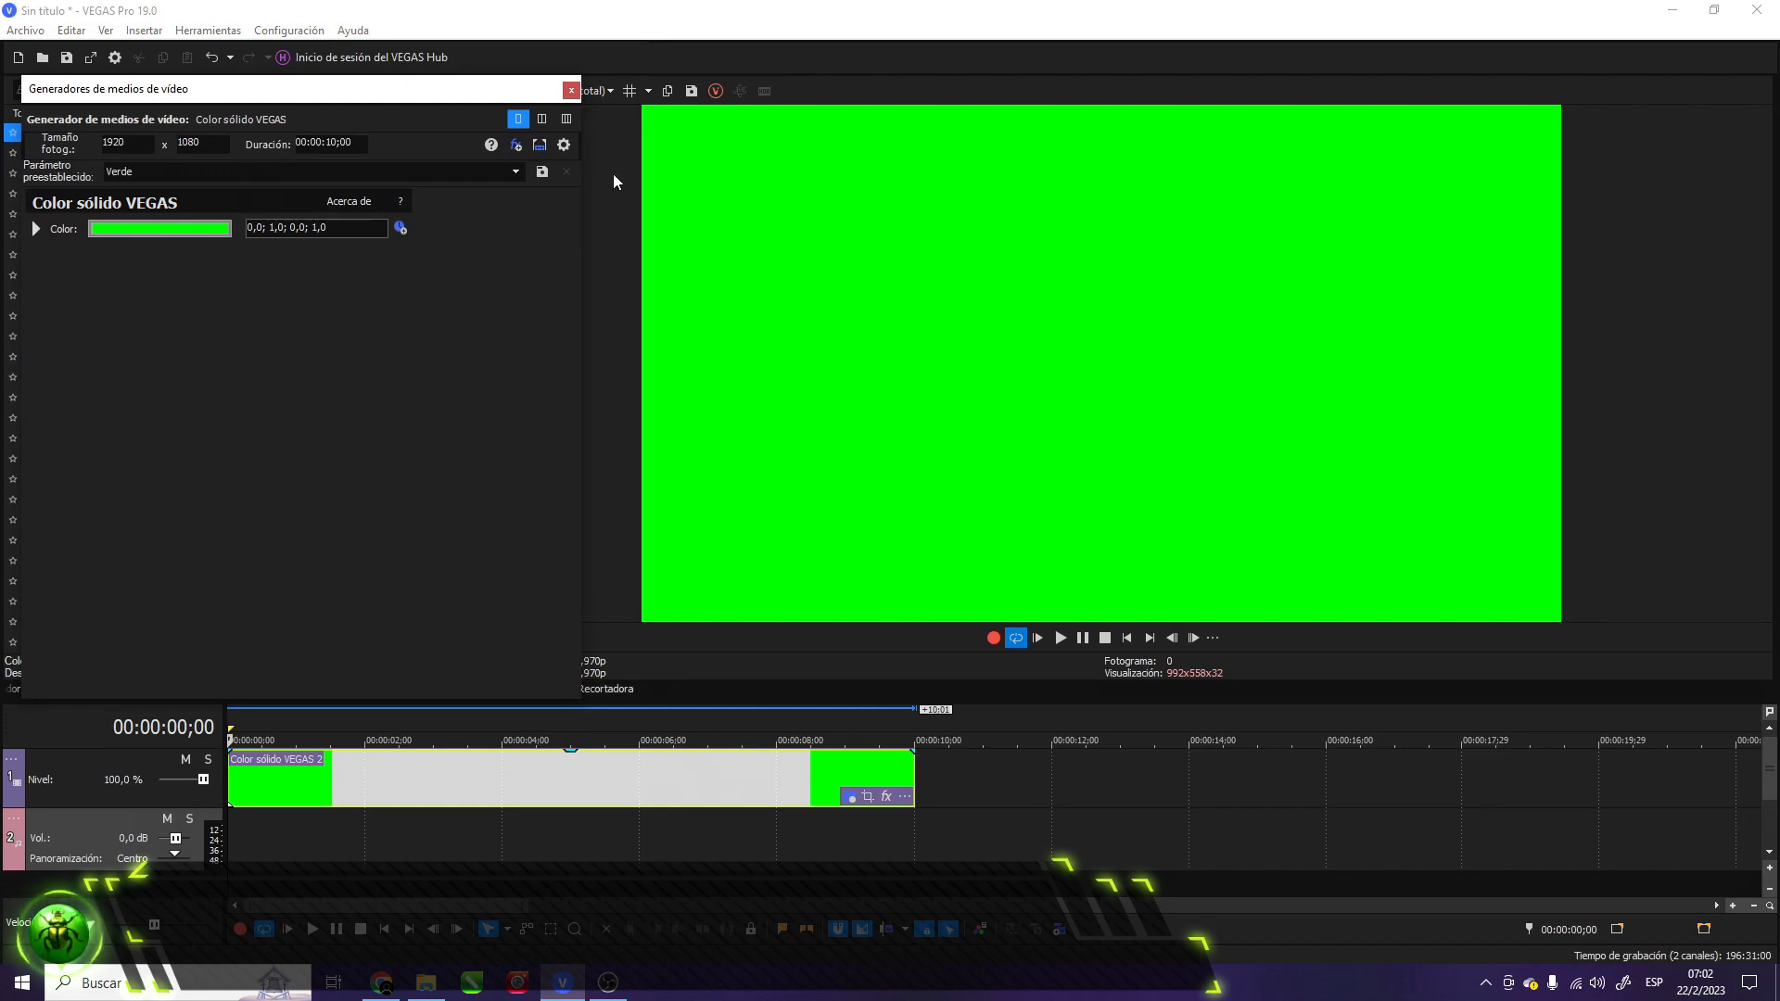
Enable the mask in the green solid clip's Pan/Crop settings and draw a small circular mask on it
click(571, 90)
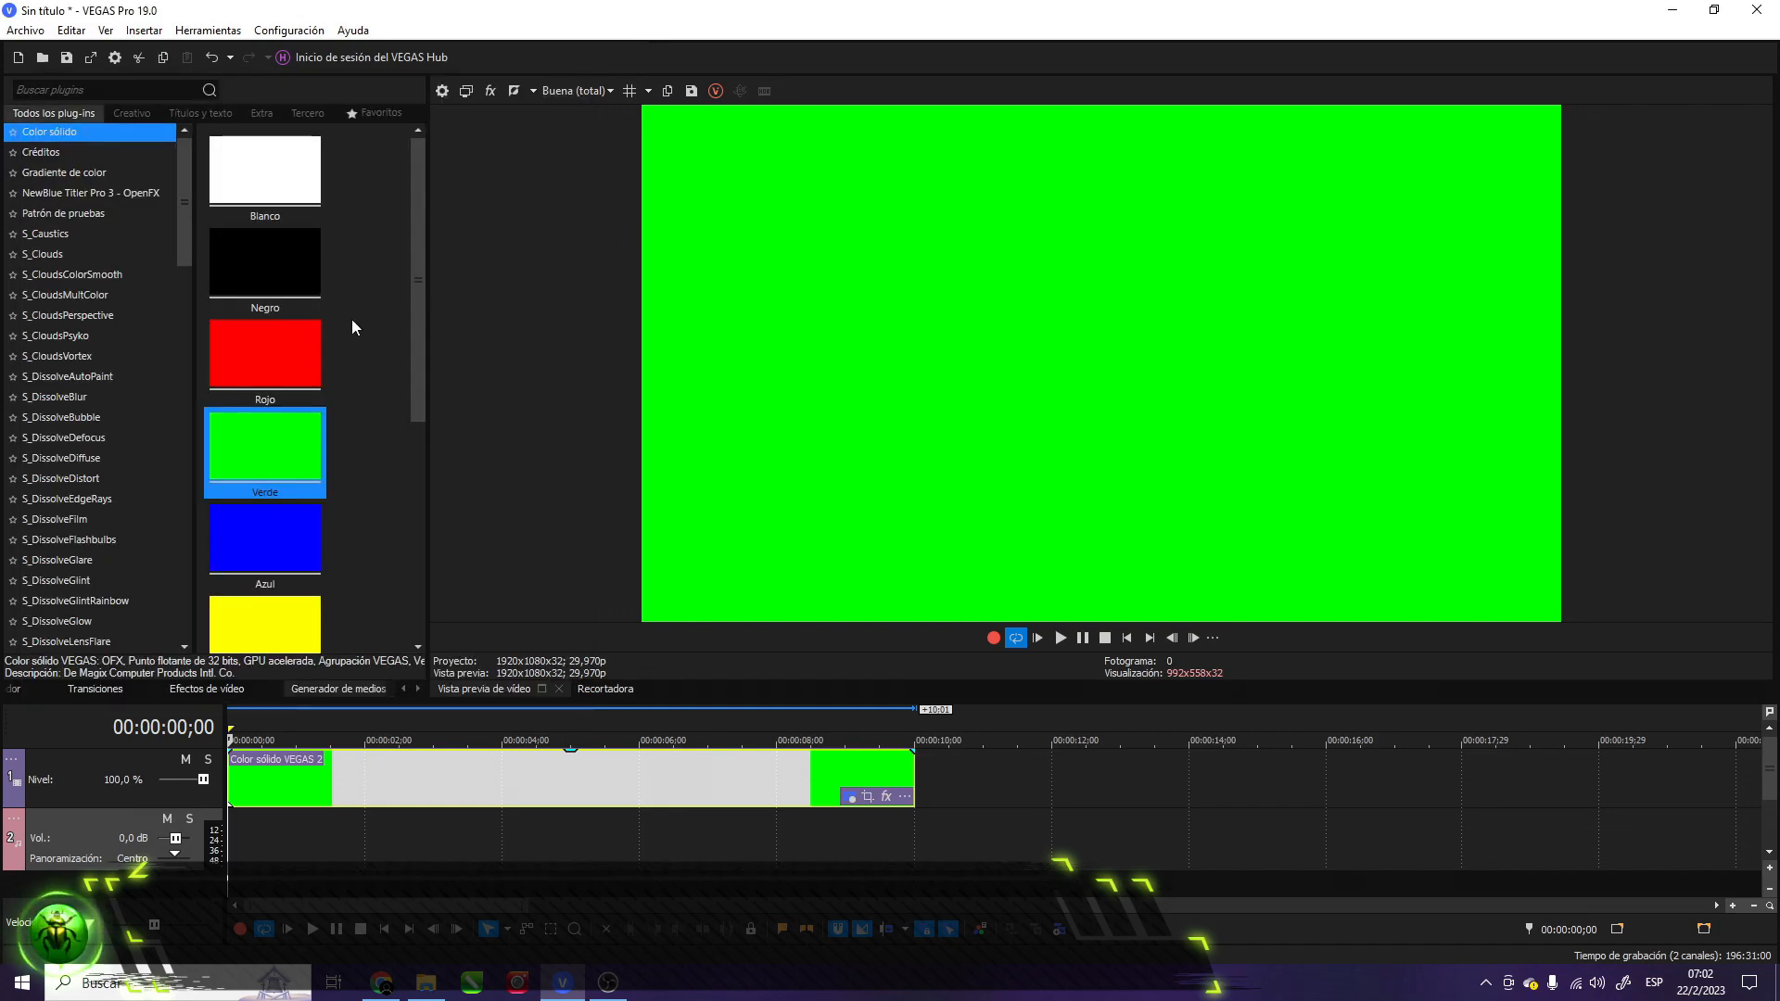
click(866, 797)
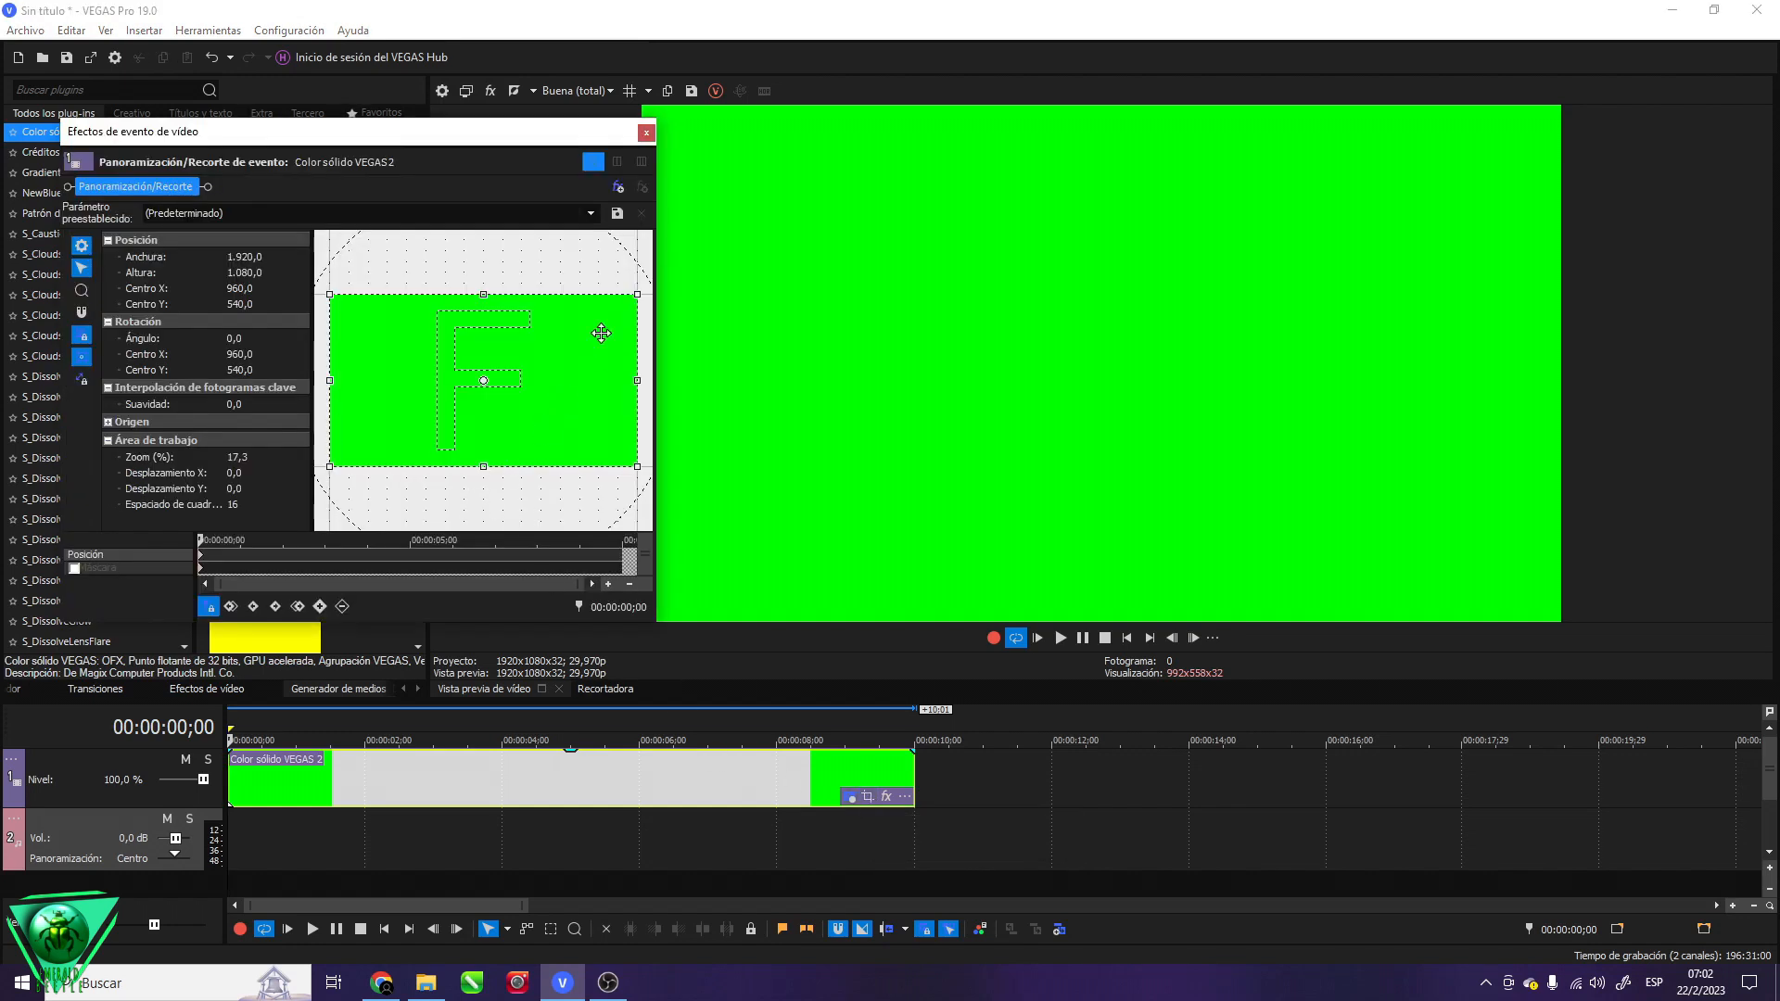
click(74, 567)
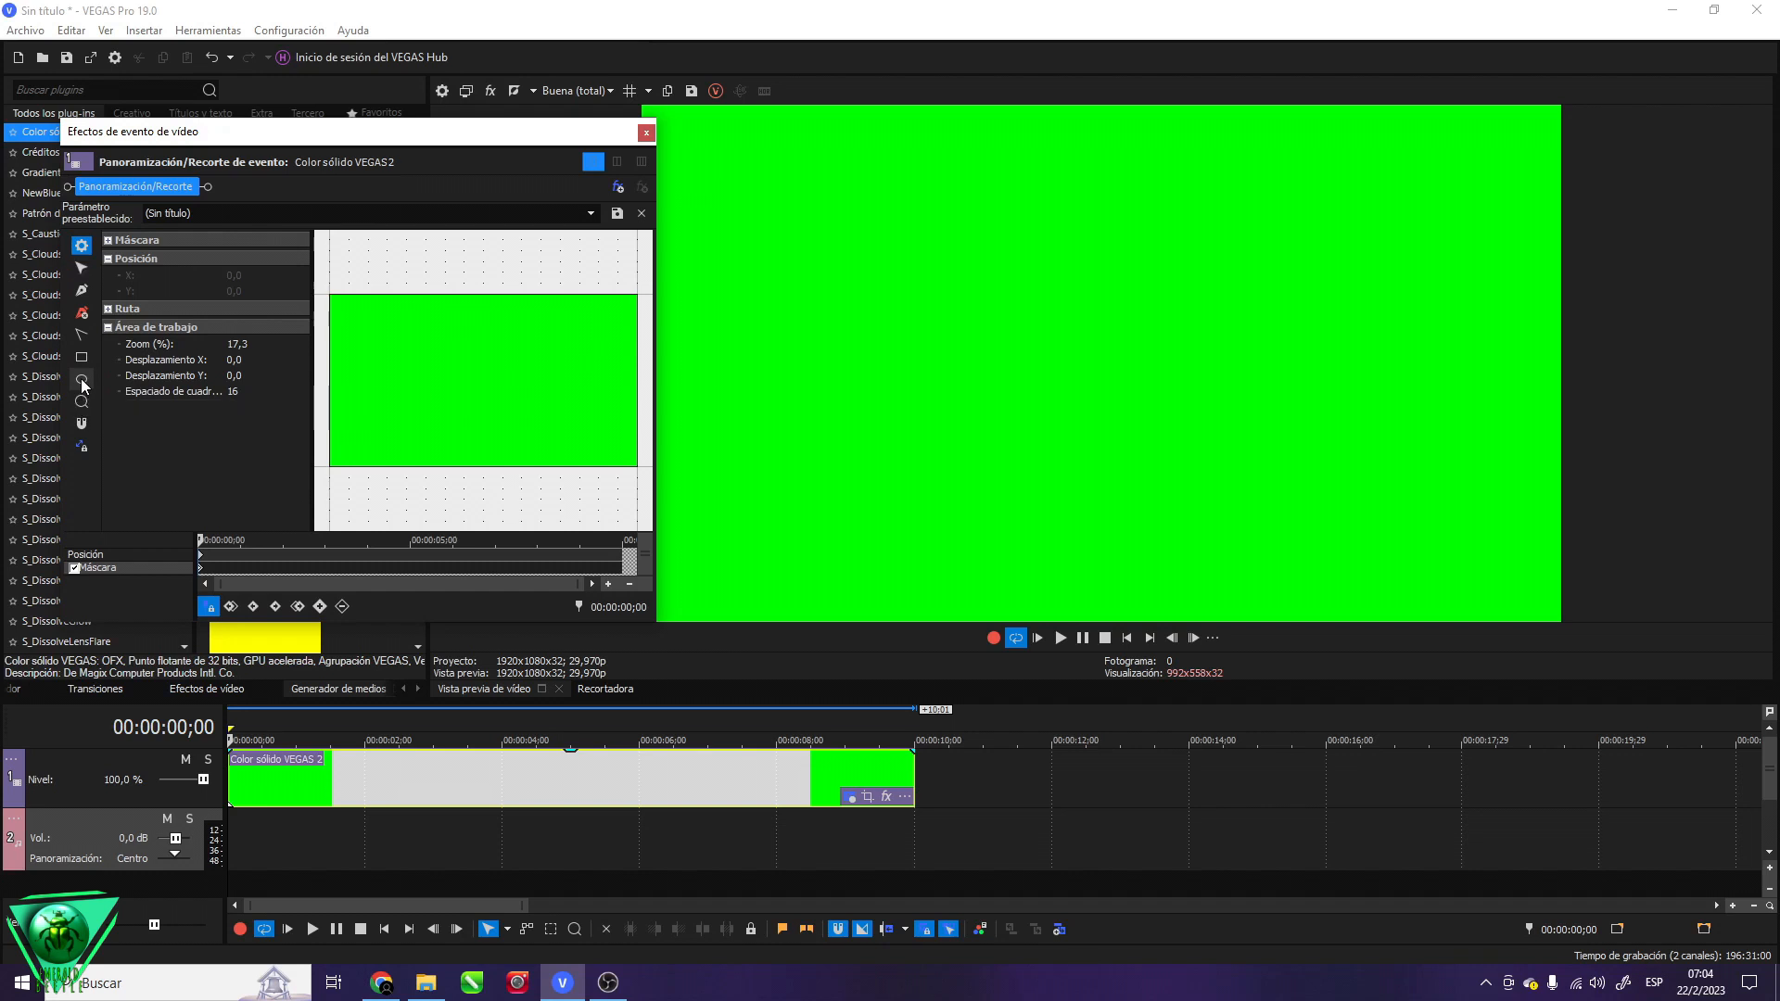
click(394, 375)
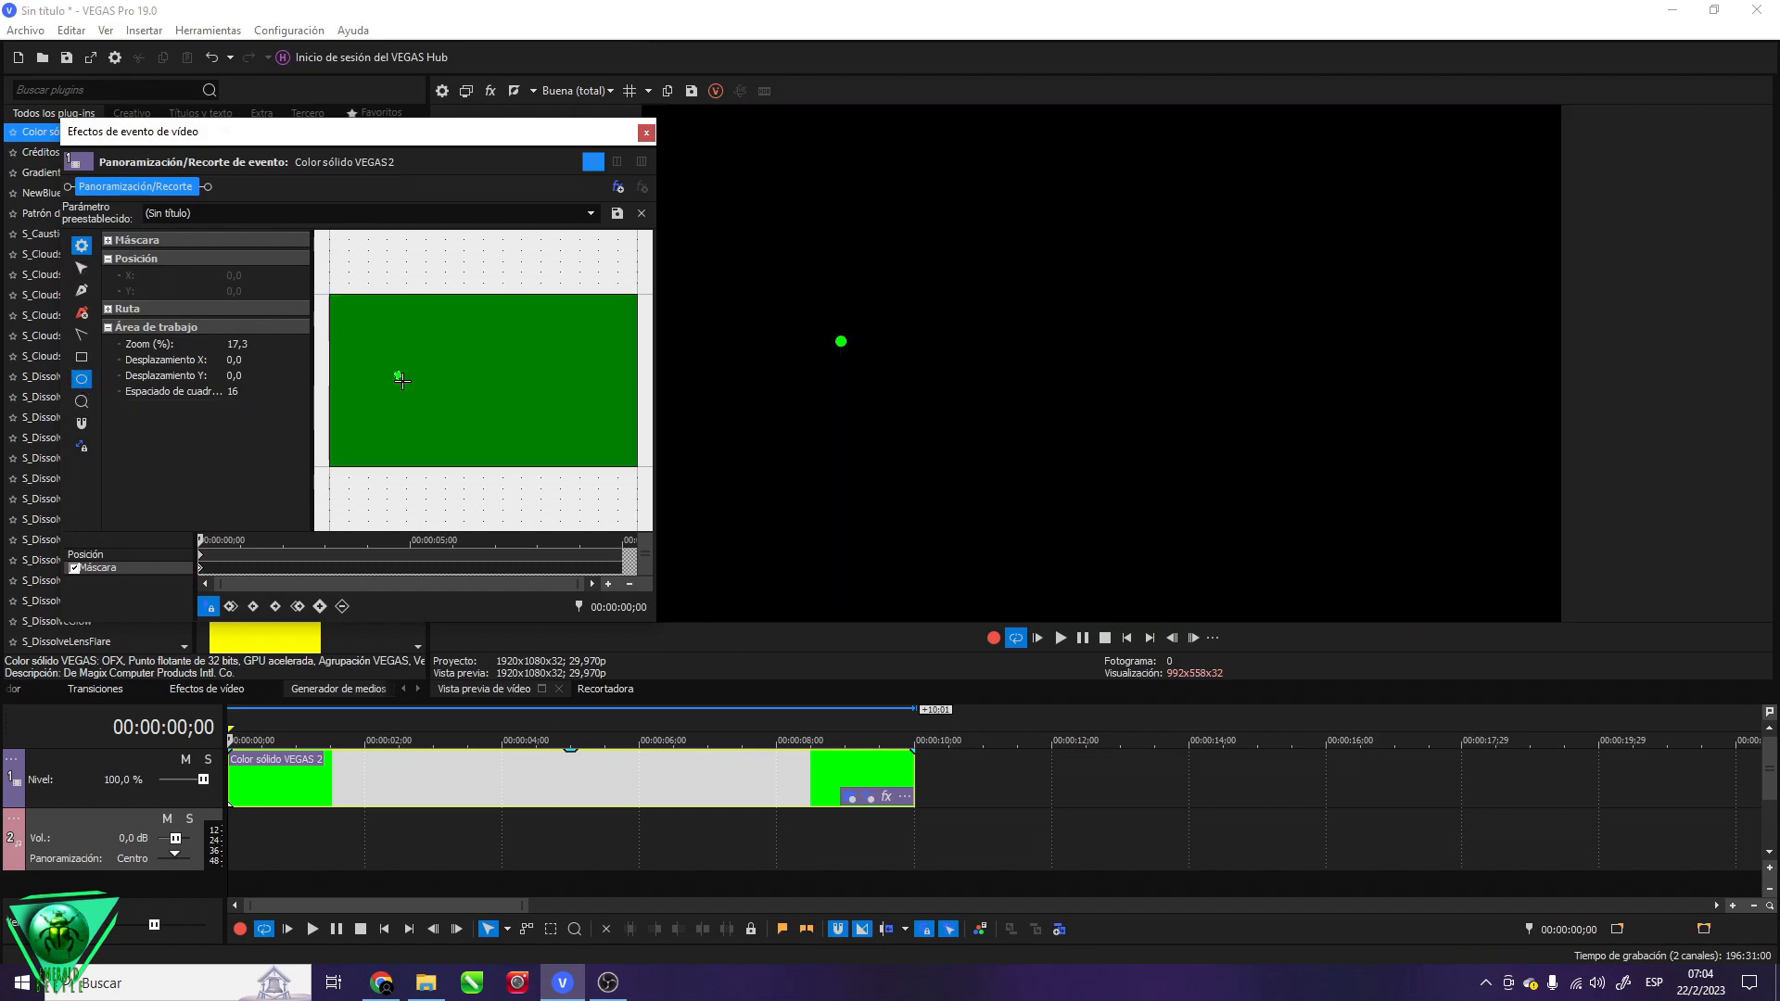
drag(419, 397, 422, 399)
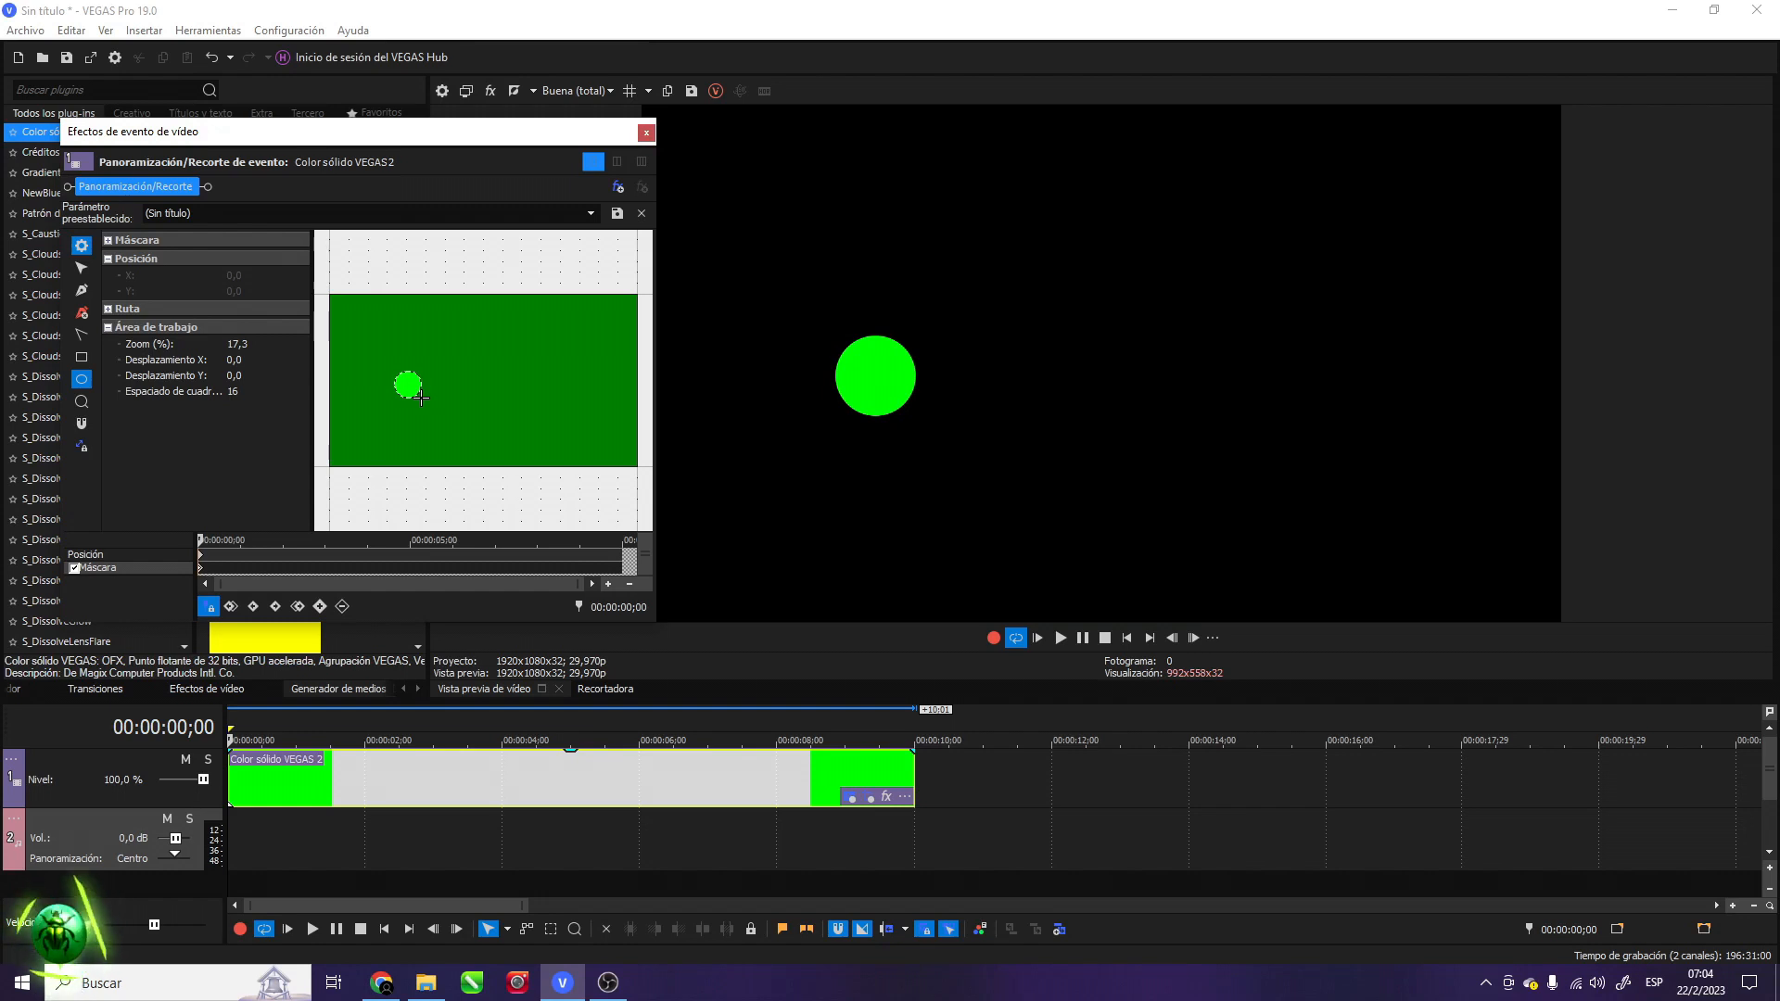
Place the circle mask at the frame's top centre and keyframe it dropping to the bottom edge at 00:00:00;05
drag(408, 384, 480, 311)
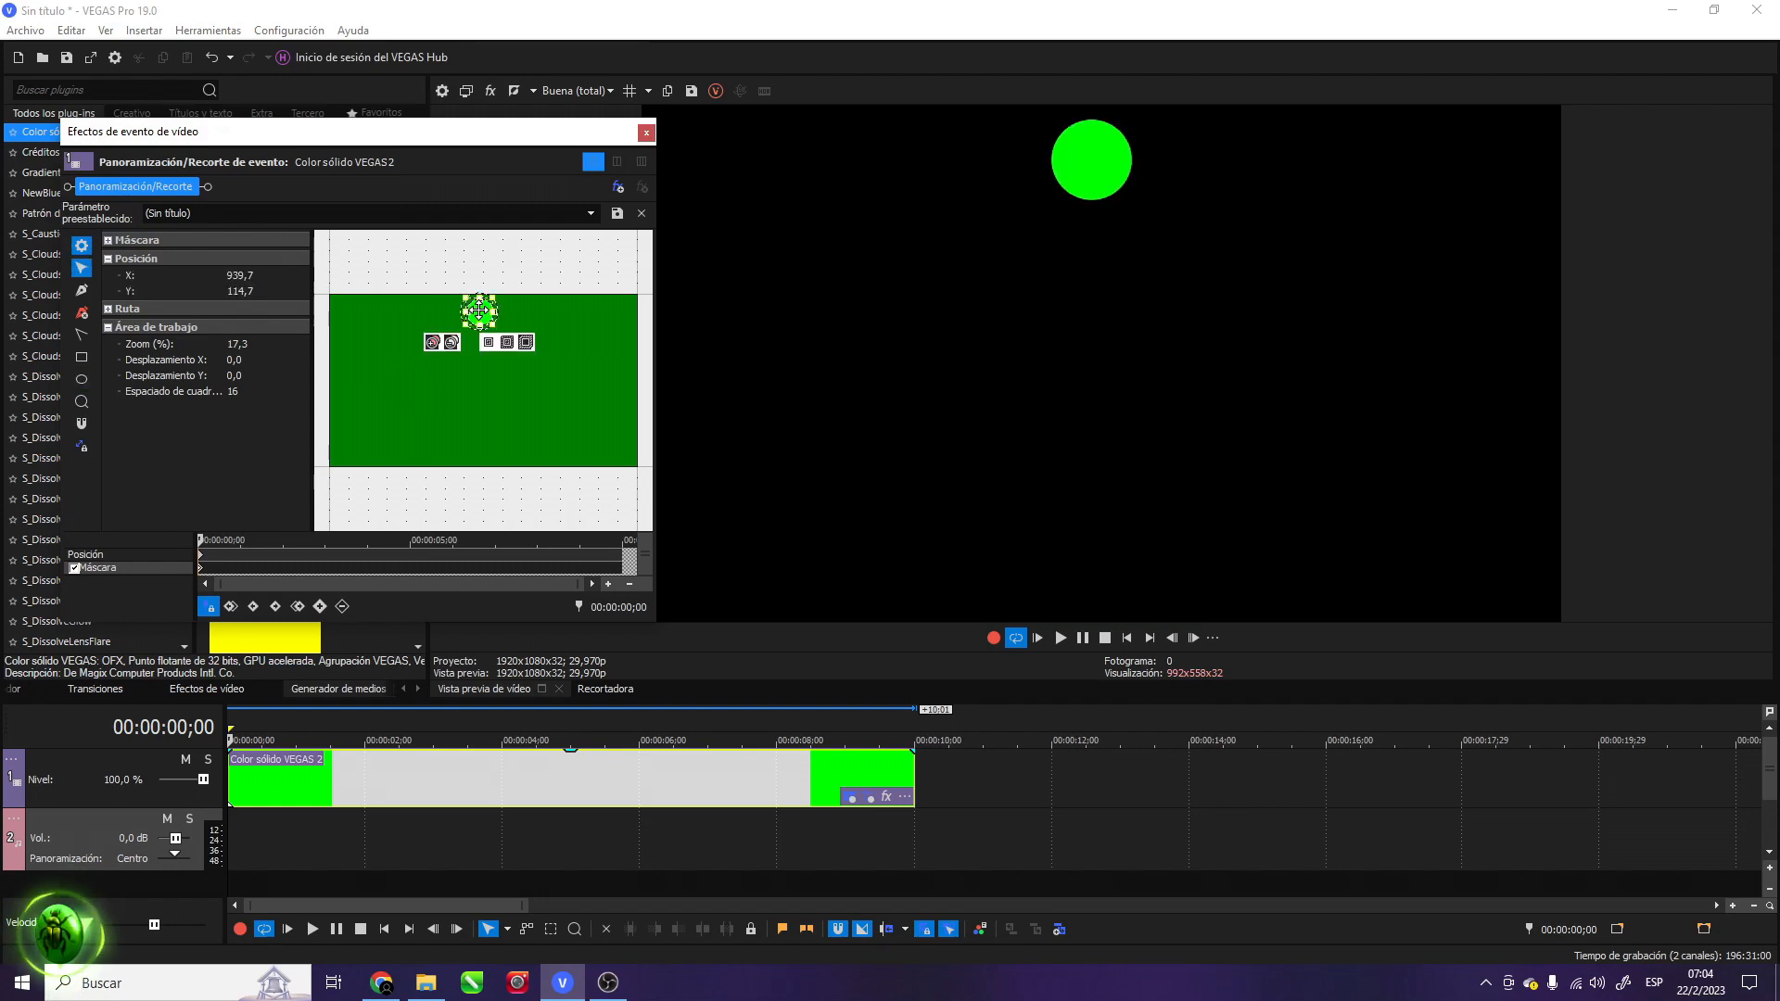
click(211, 606)
click(320, 606)
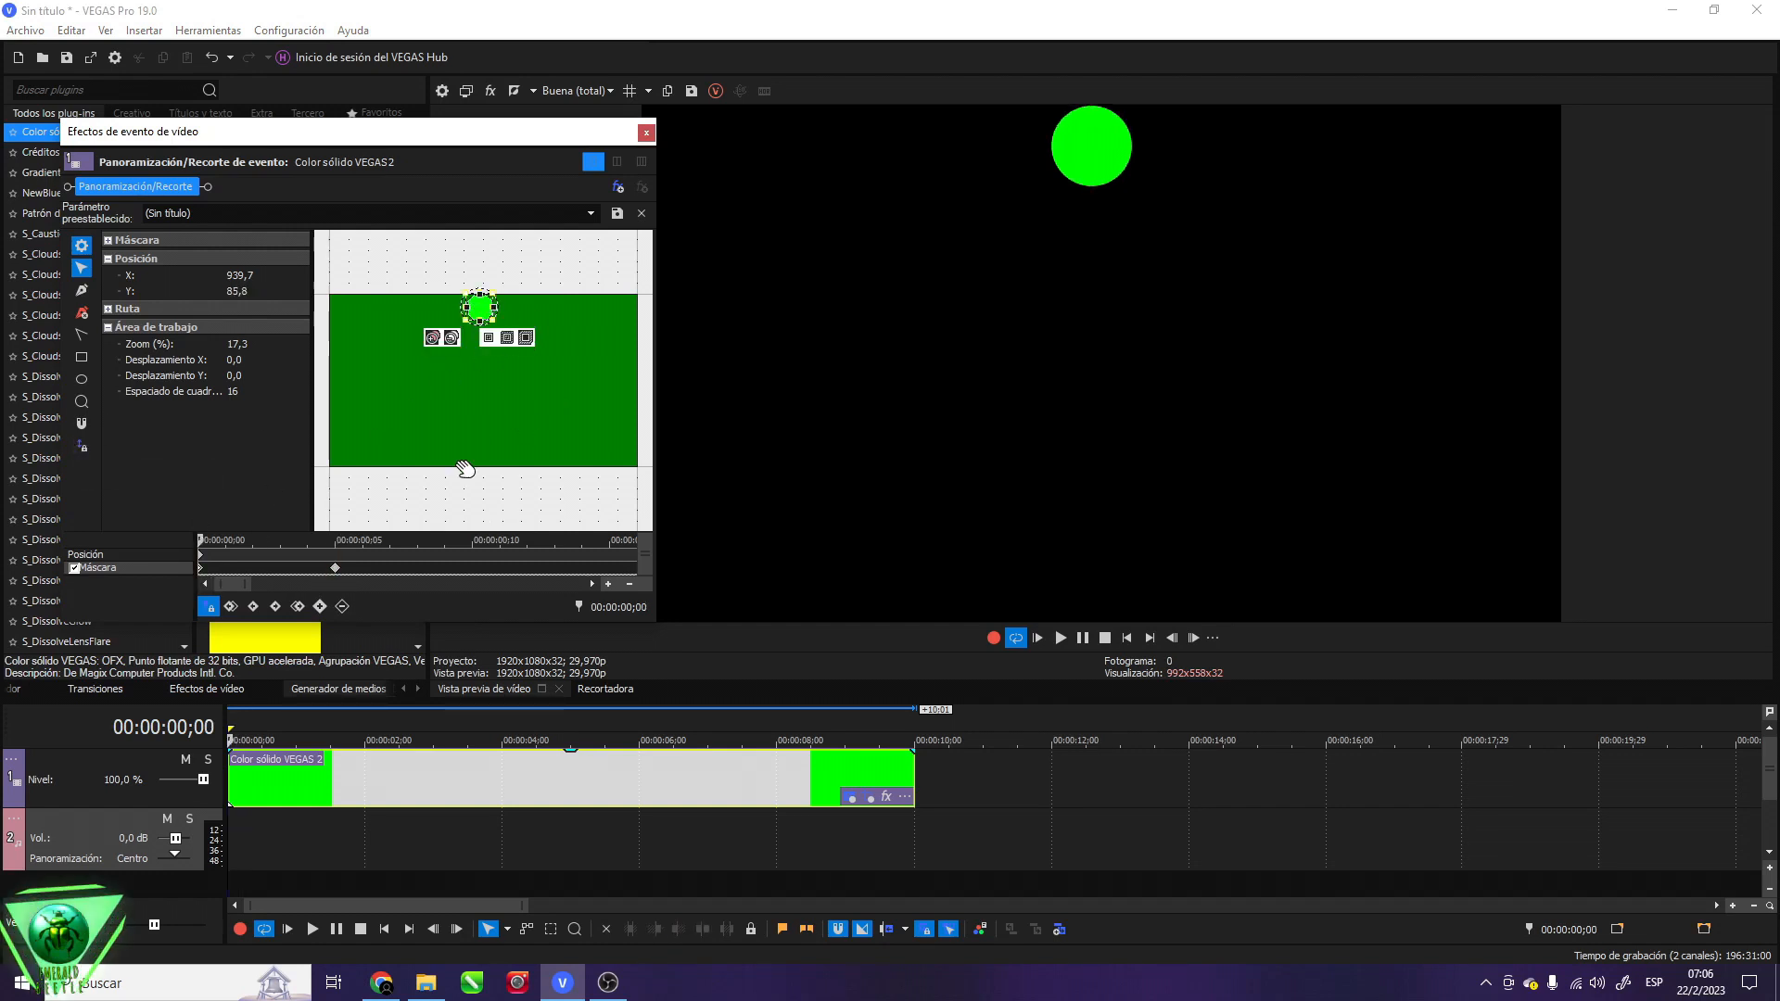
click(335, 567)
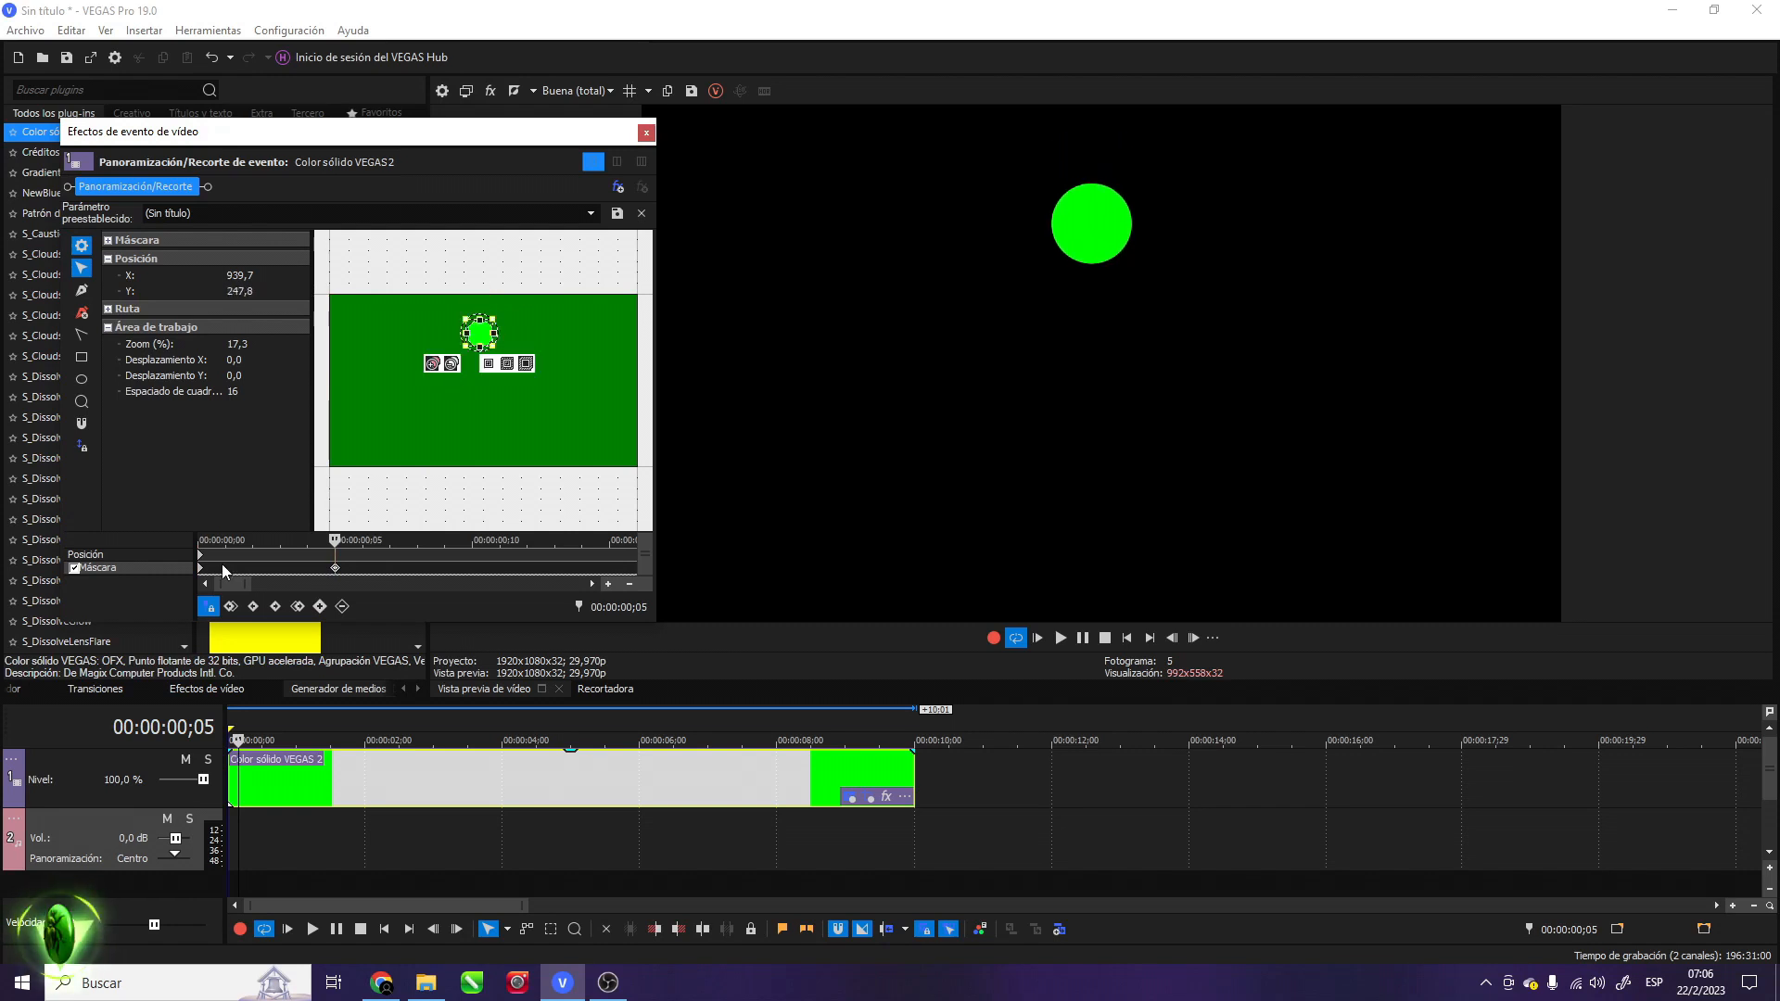
drag(479, 311, 480, 451)
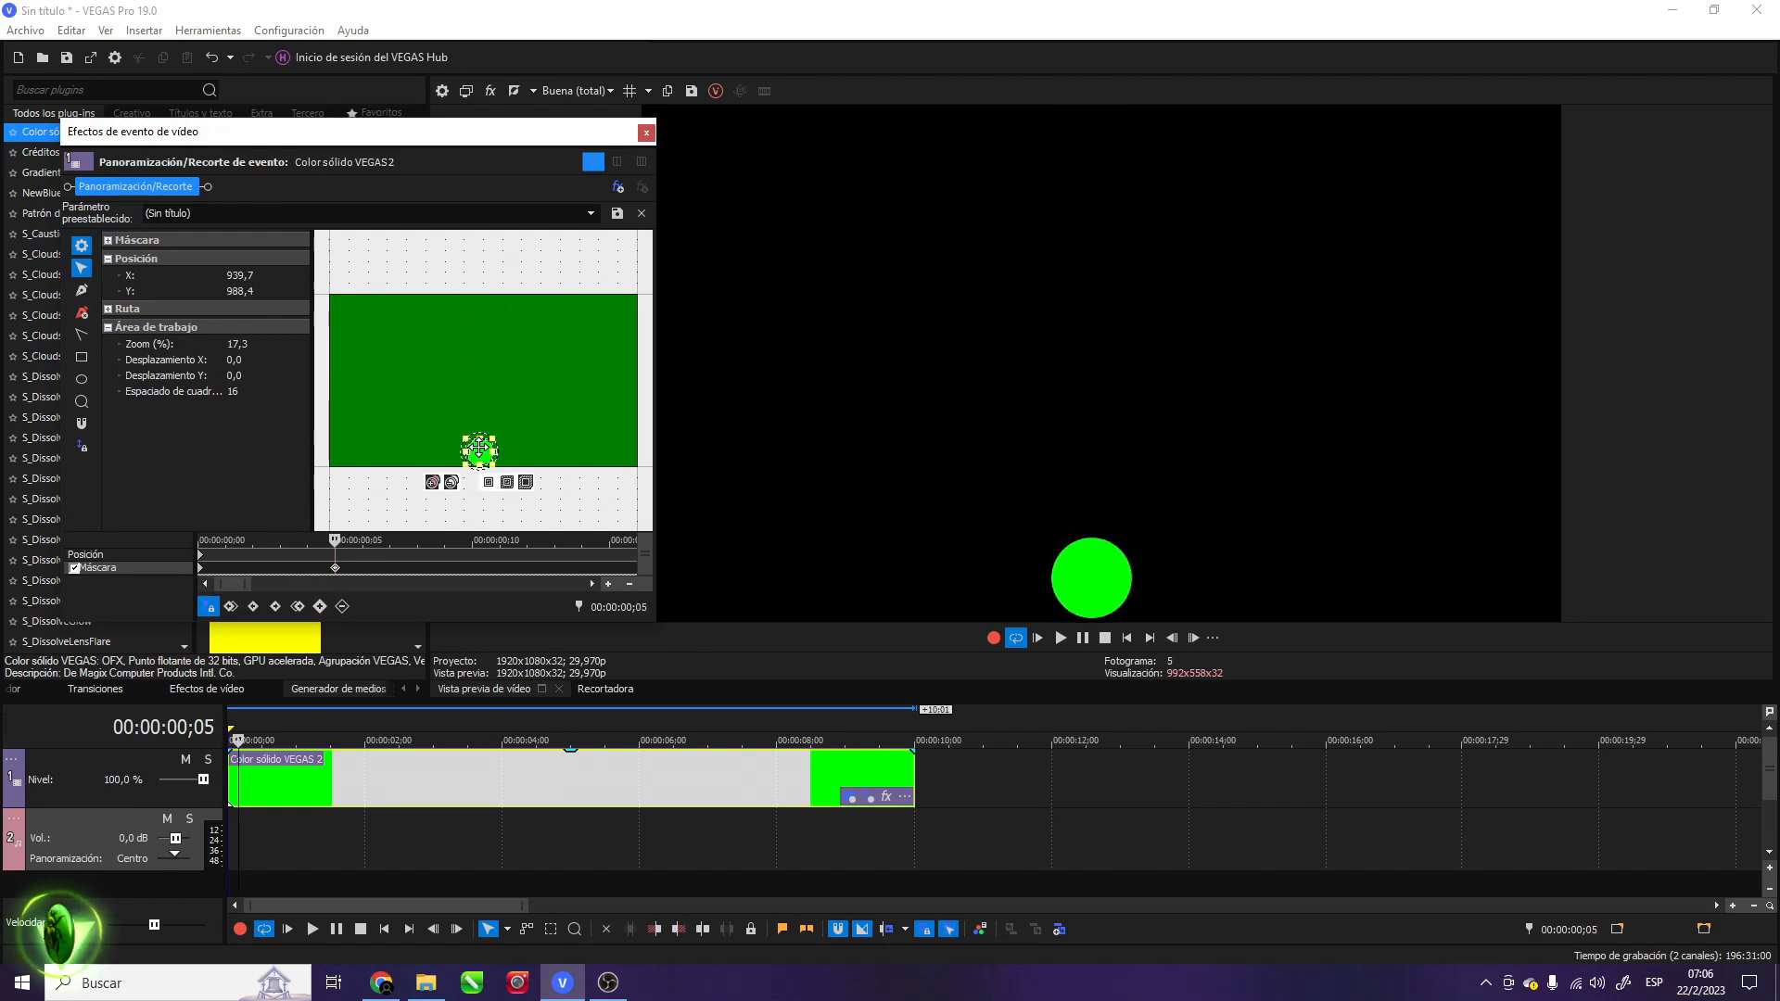
Add a mask keyframe at 00:00:00;07 and squash the circle into a flat ellipse against the frame's bottom edge
drag(335, 539, 388, 540)
click(319, 606)
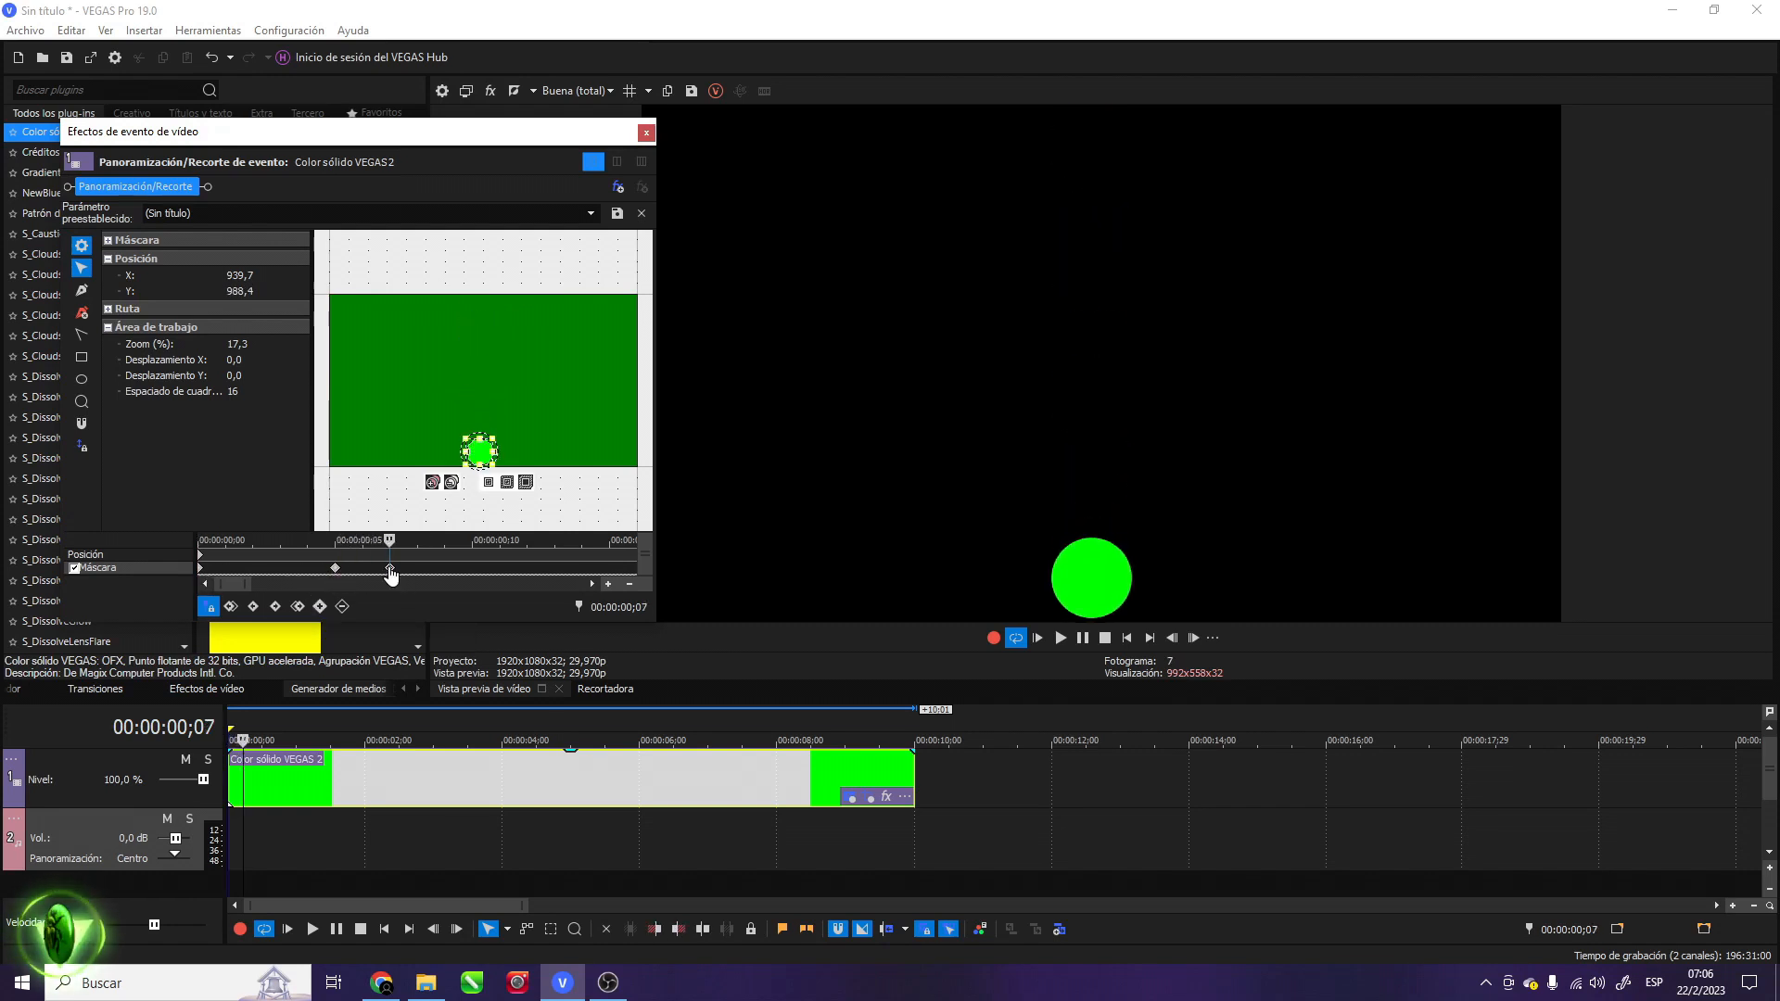
scroll(481, 446, up, 5)
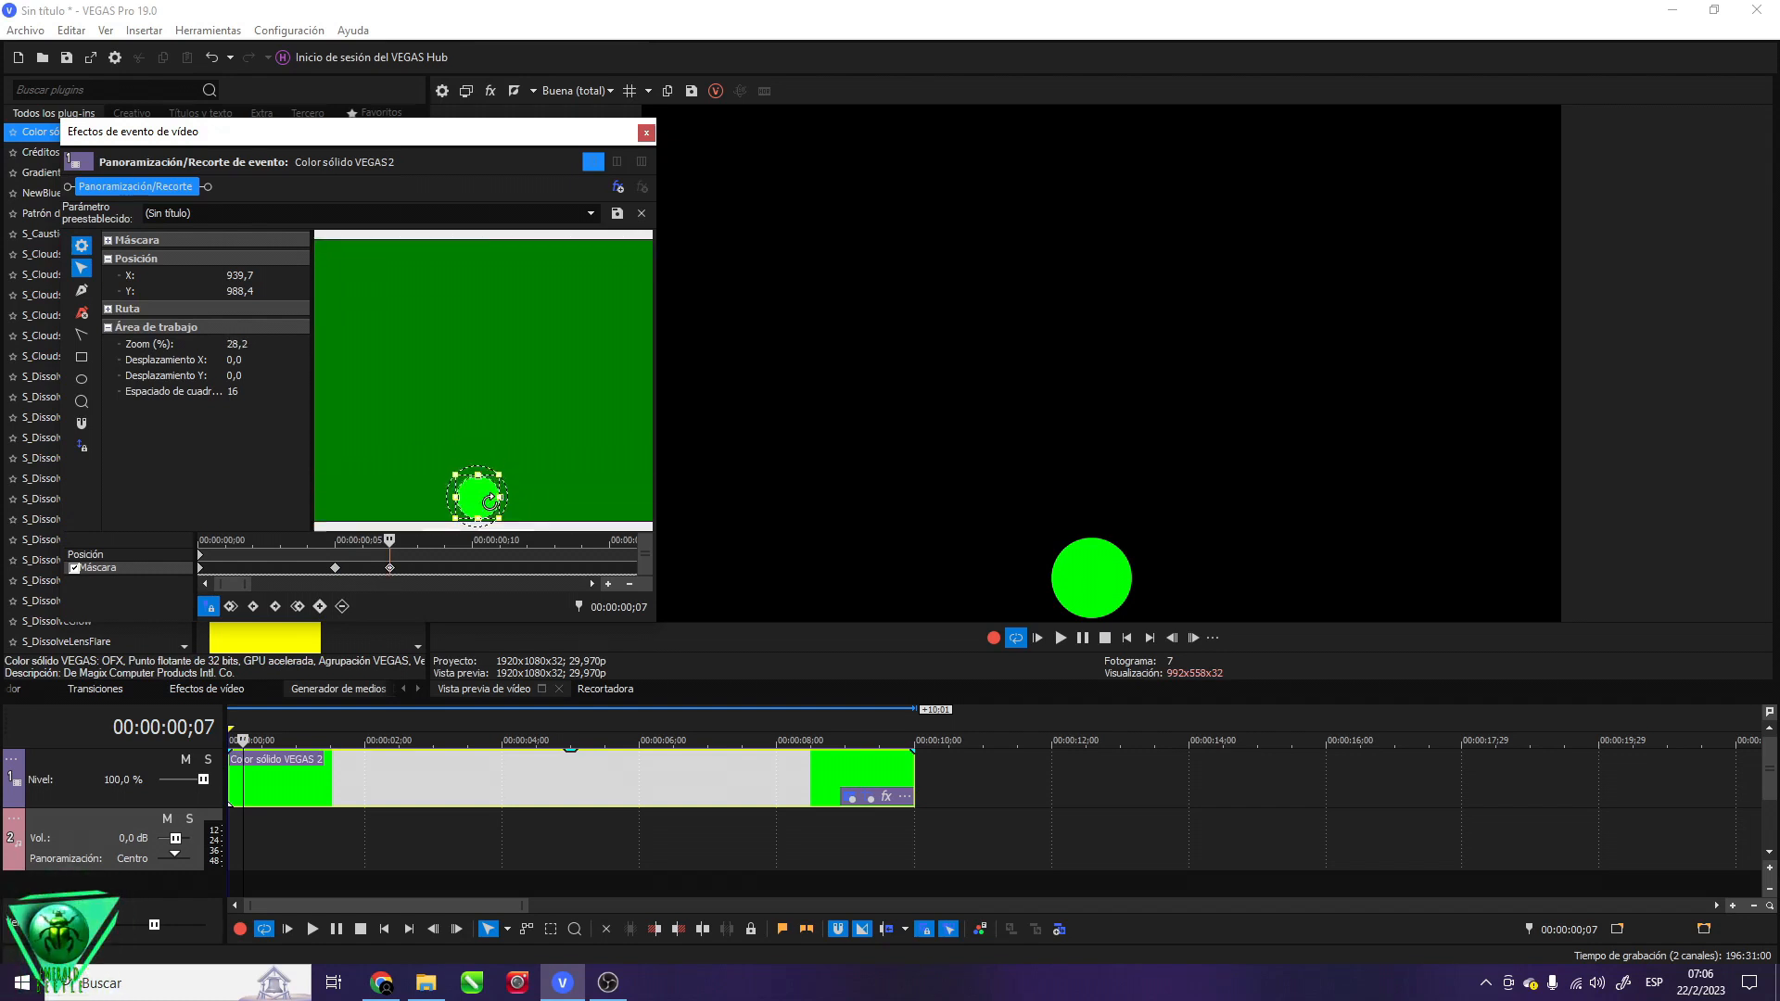
drag(548, 496, 556, 371)
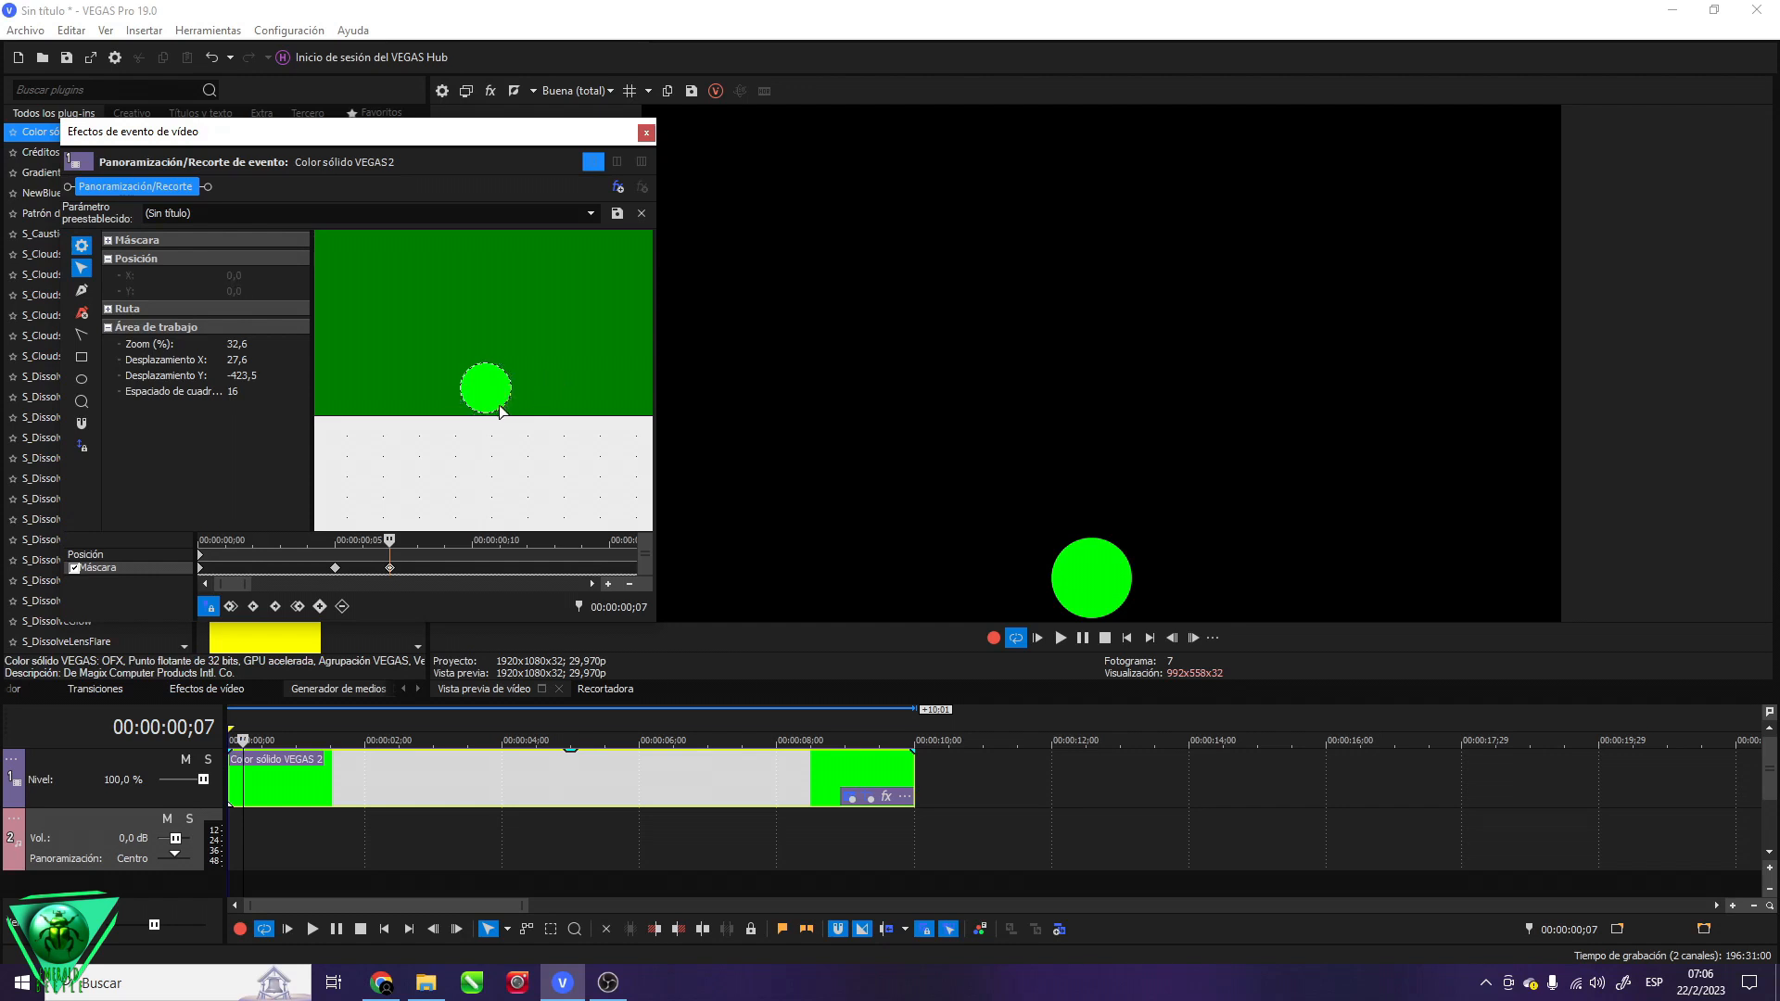
scroll(487, 423, up, 10)
drag(492, 379, 493, 386)
drag(490, 320, 485, 390)
drag(495, 452, 495, 454)
Slow the drop by moving the landing keyframe to 00:00:00;08 and the squash keyframe about three frames after it
drag(390, 542, 472, 568)
drag(336, 568, 201, 539)
click(471, 567)
scroll(472, 569, down, 3)
scroll(457, 385, down, 5)
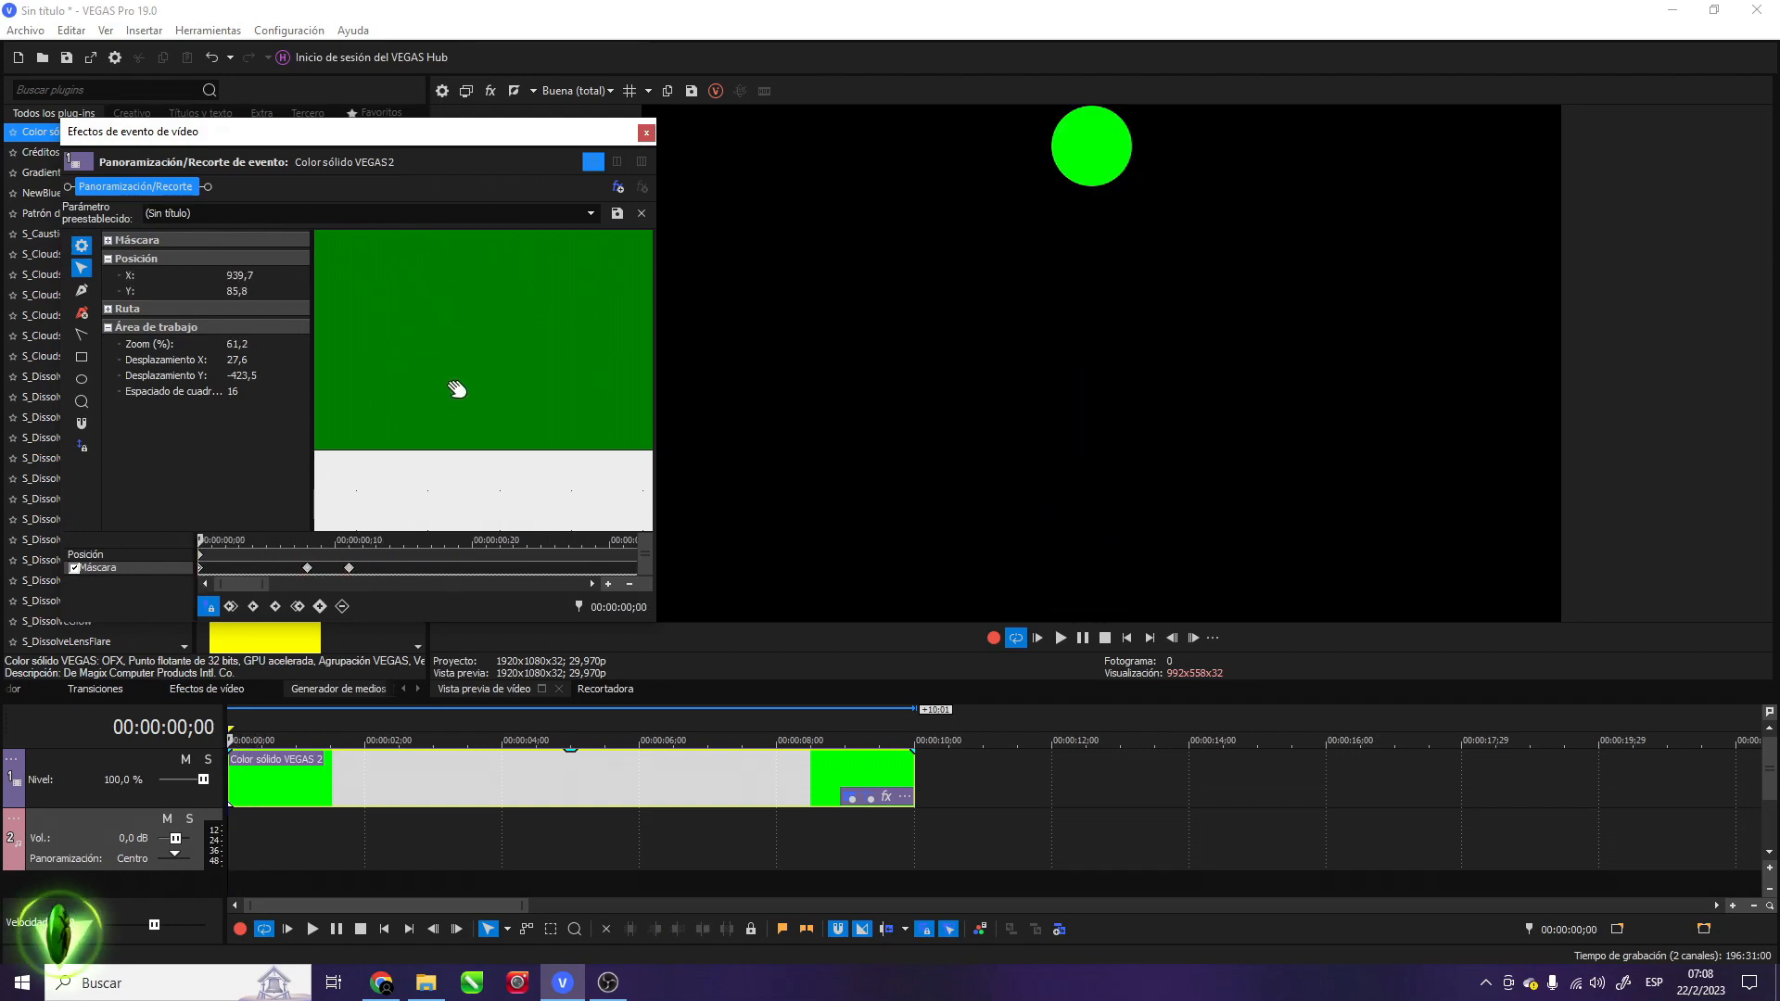
drag(303, 562, 348, 540)
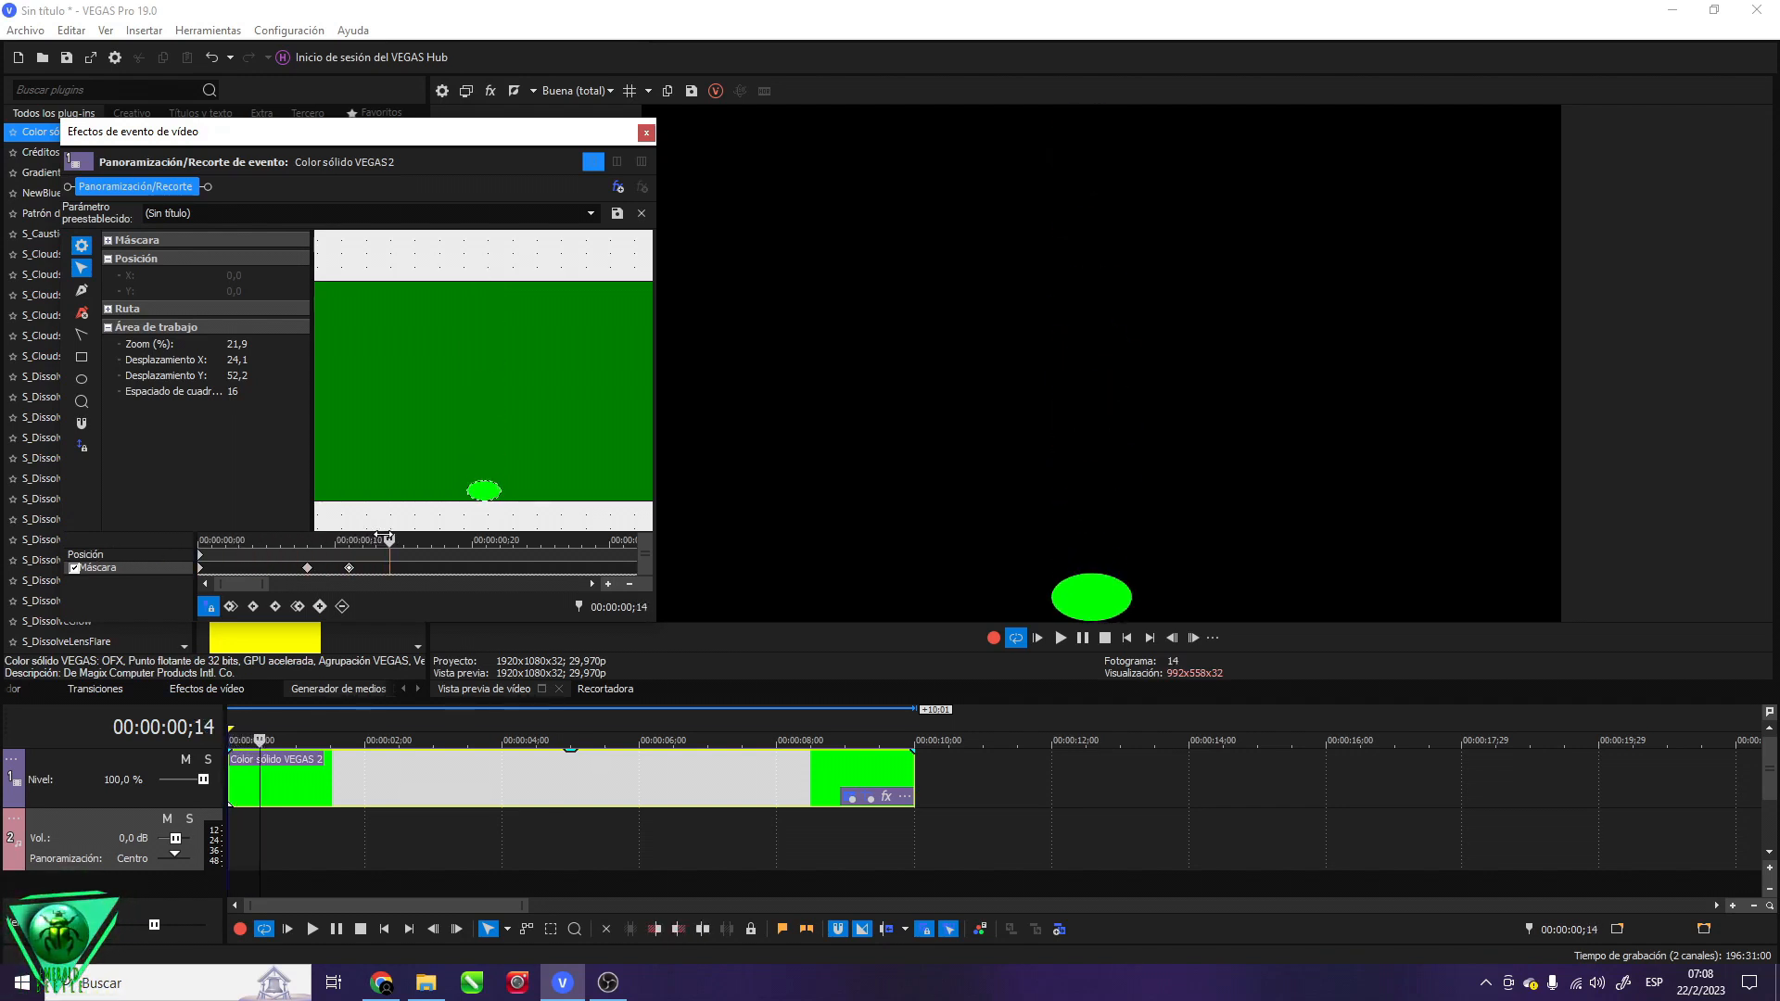
Copy the round landing keyframe and paste it after the squash keyframe, at 00:00:00;14
right_click(307, 569)
click(308, 568)
right_click(307, 568)
click(355, 603)
click(348, 540)
key(ctrl+v)
drag(349, 541, 393, 542)
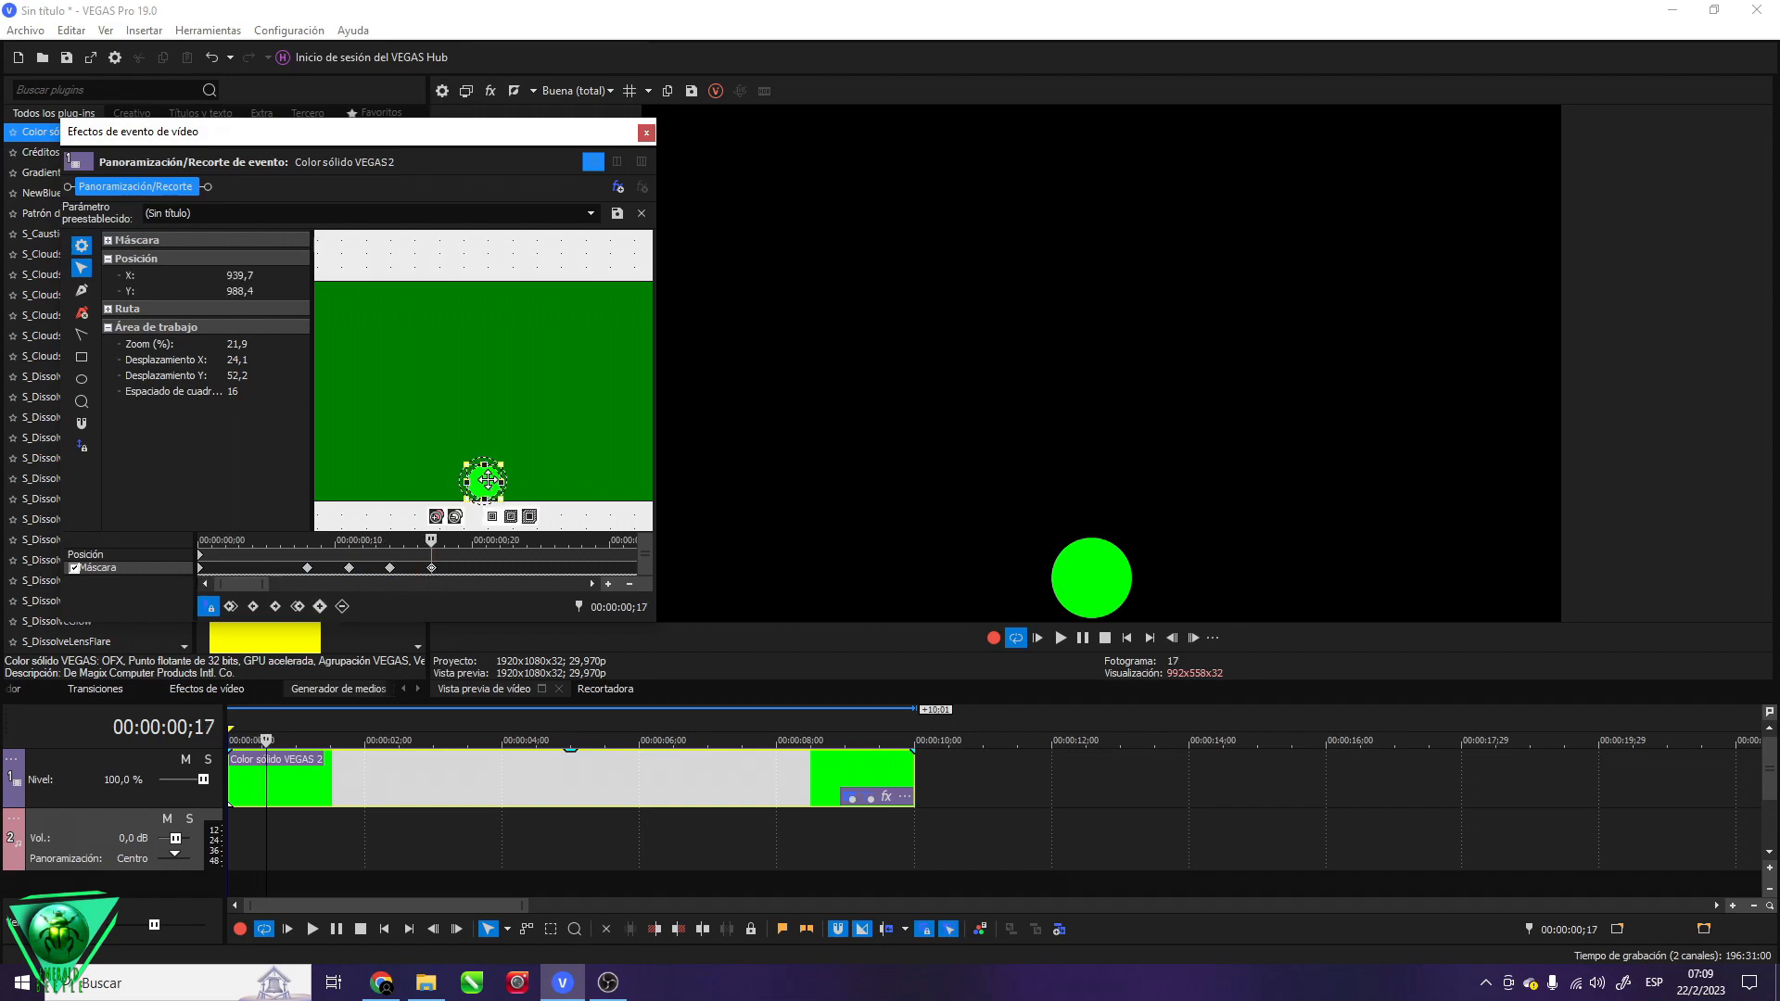
Keyframe a small rebound, raising the circle to Y 883,6 at 00:00:00;17, lowering it again, and squashing it slightly at 00:00:00;27
drag(487, 481, 495, 460)
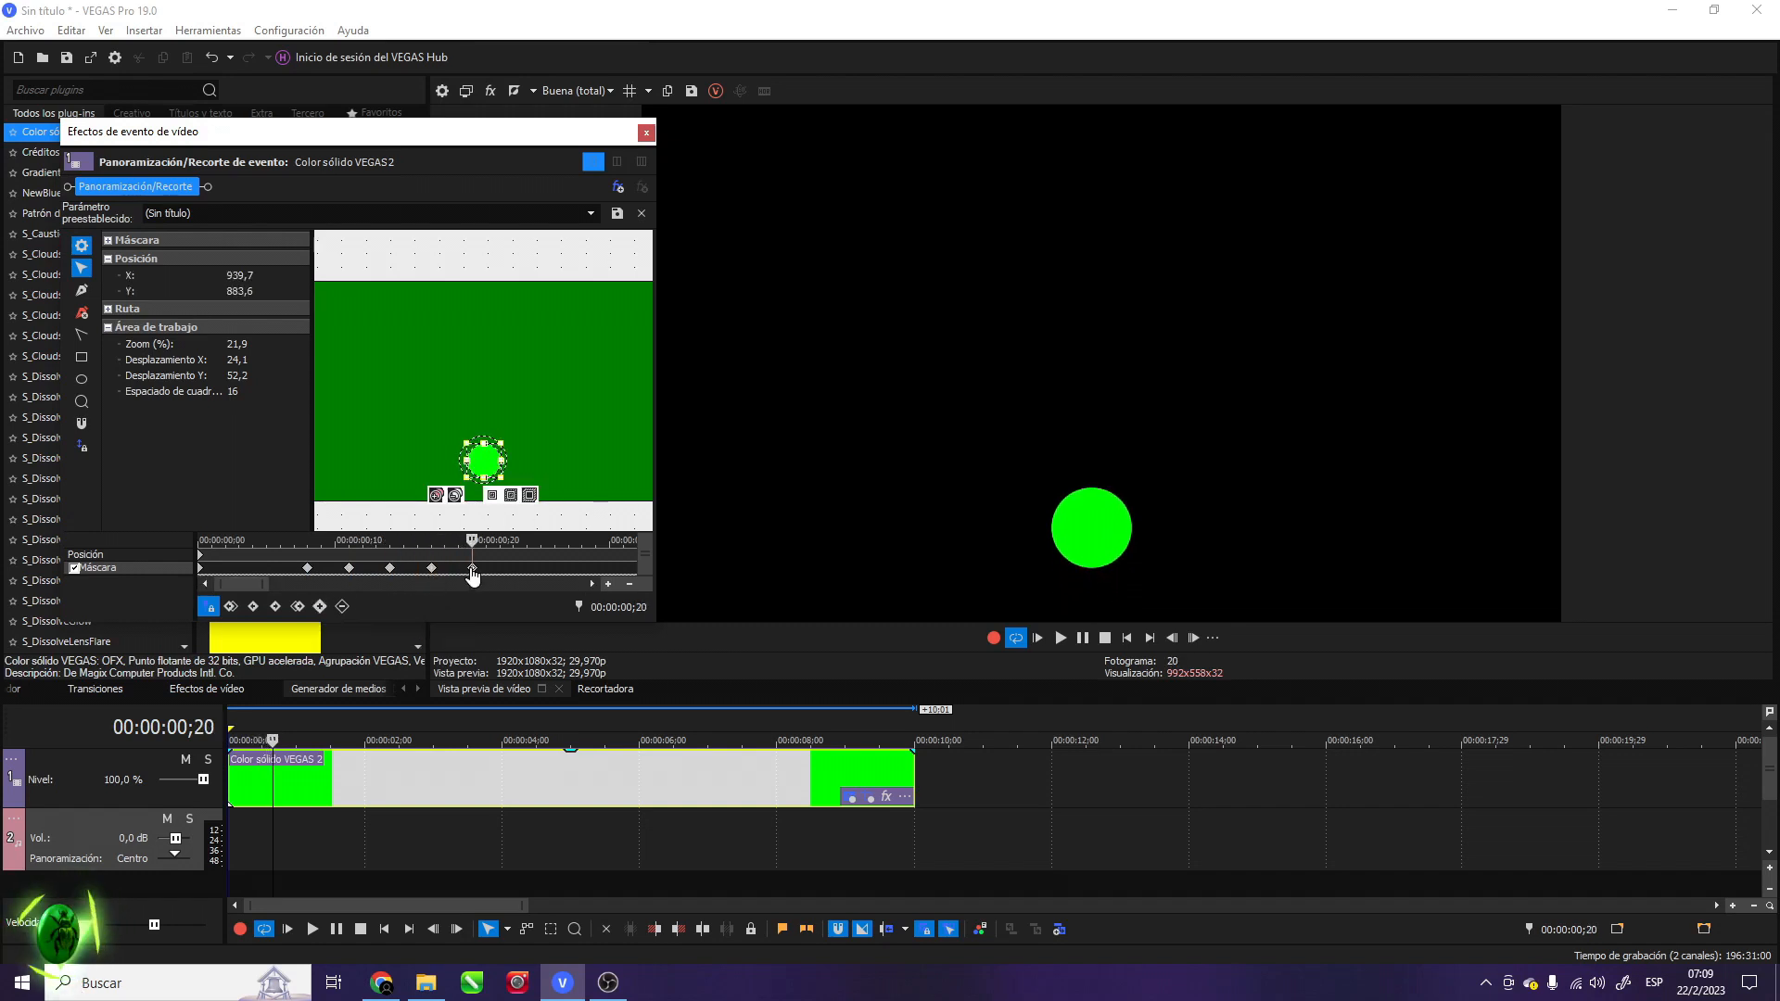
click(471, 568)
click(431, 569)
click(471, 569)
click(431, 568)
click(472, 567)
scroll(414, 573, down, 1)
scroll(389, 573, up, 1)
drag(484, 461, 484, 484)
mouse_move(409, 541)
mouse_down()
mouse_move(327, 546)
mouse_move(408, 547)
mouse_up()
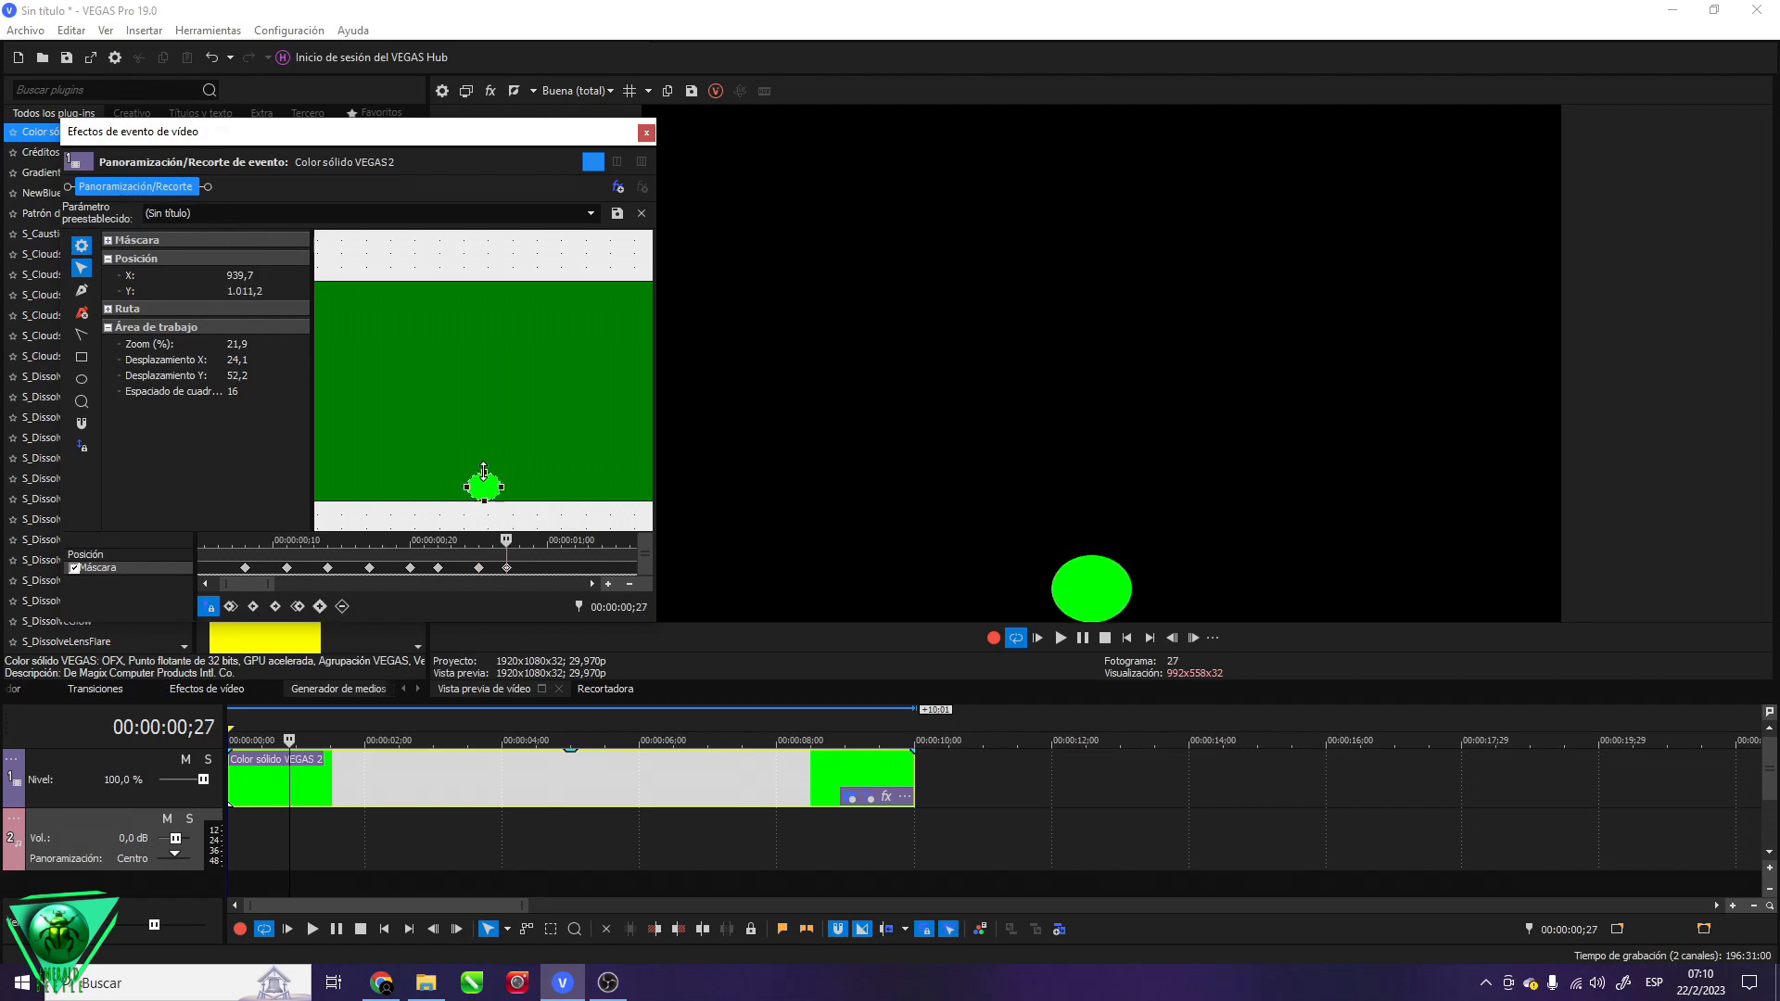
Copy the round keyframe at 00:00:00;14 to 00:00:00;29 and nudge the circle down to Y 994,1 to touch the bottom edge
right_click(329, 568)
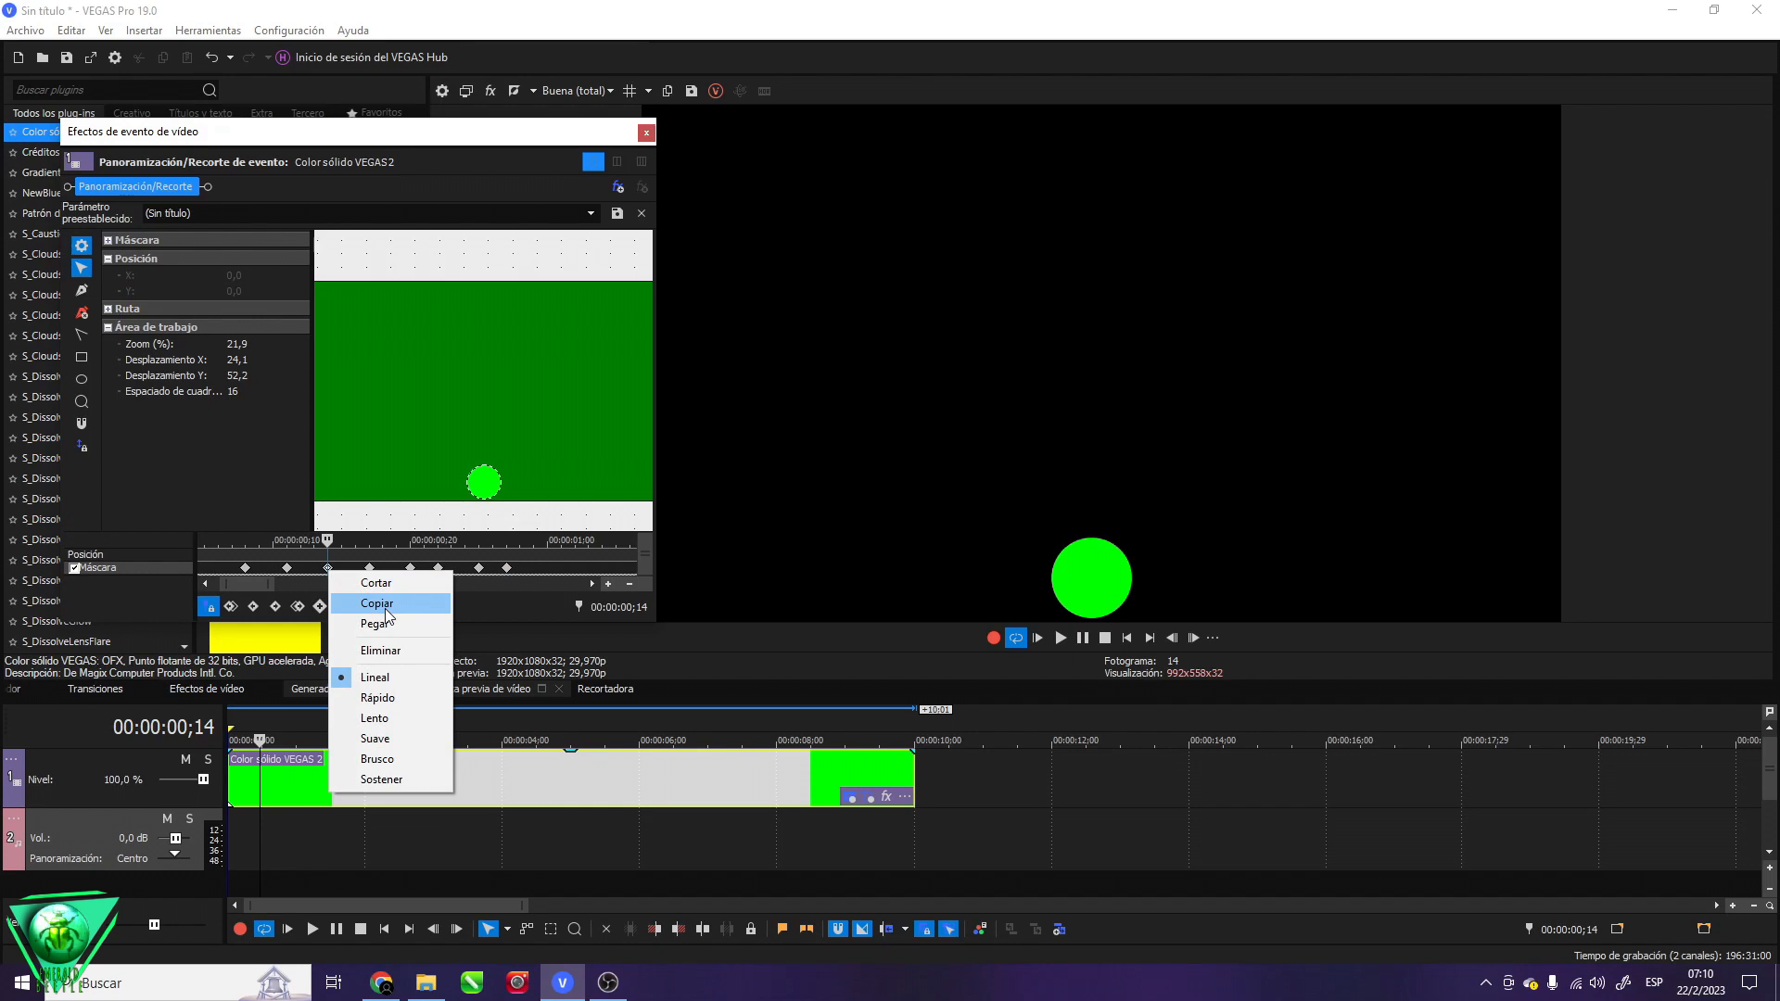
click(376, 604)
click(506, 567)
right_click(534, 572)
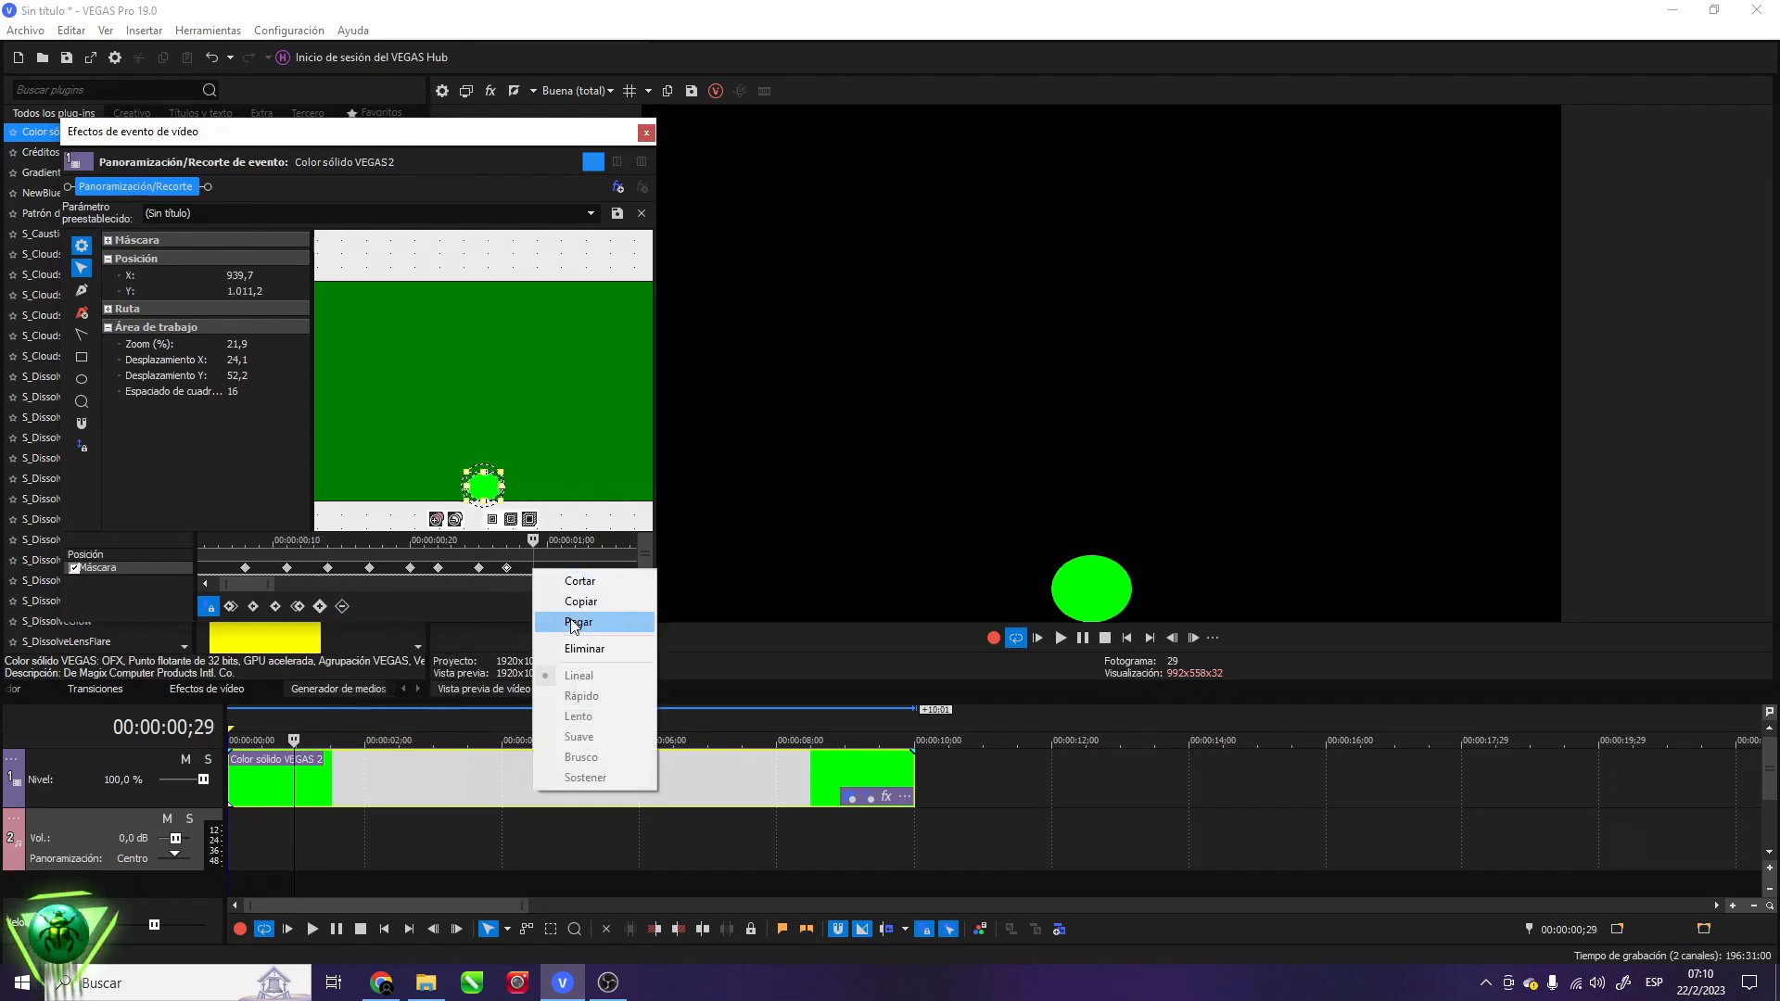
click(580, 626)
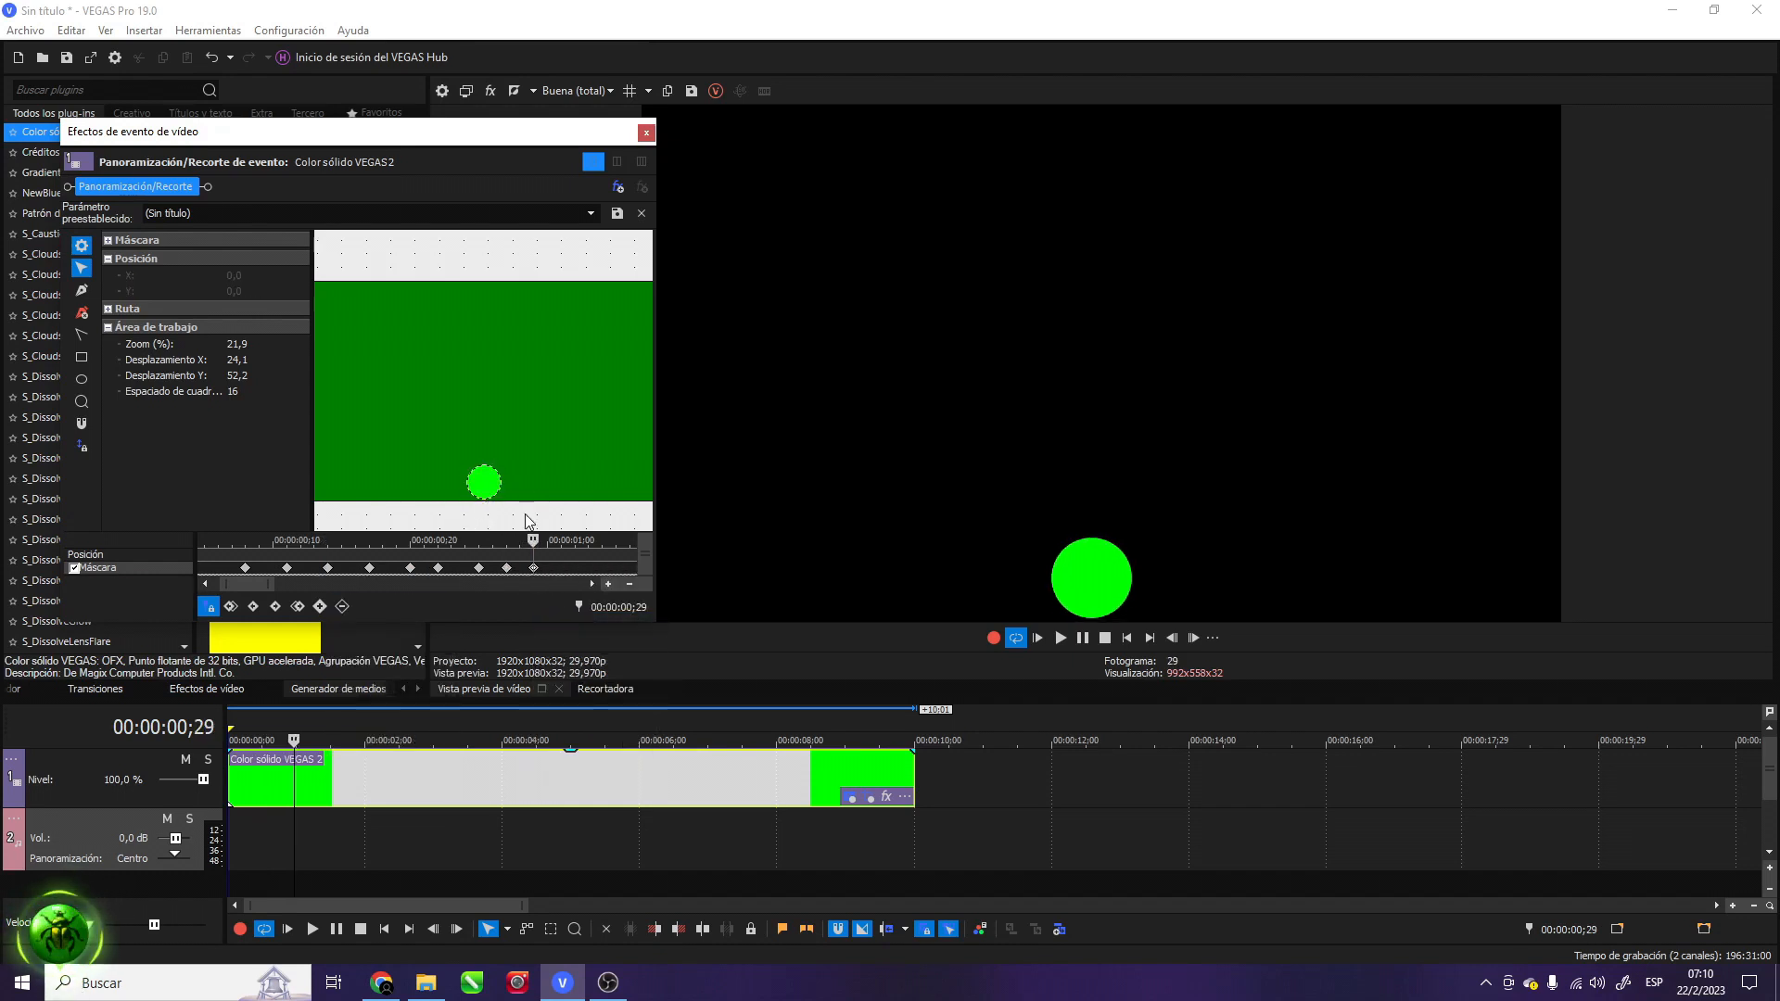
click(483, 484)
scroll(481, 491, up, 5)
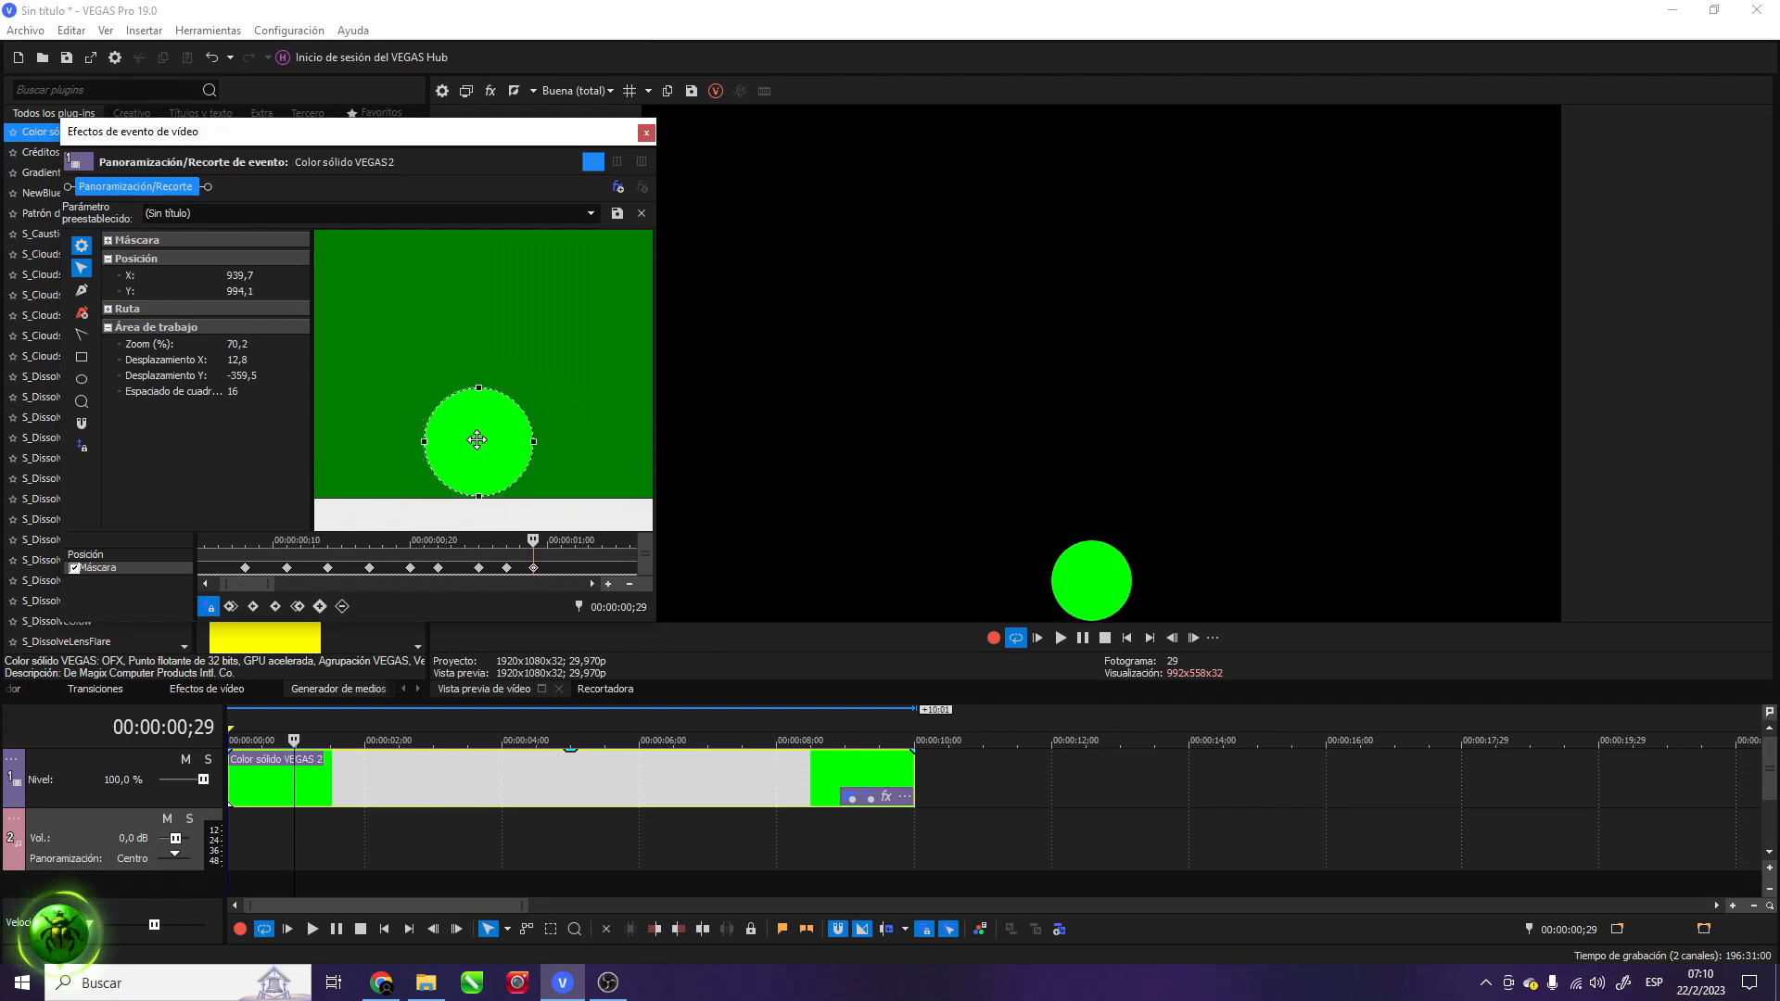
double_click(480, 437)
scroll(235, 571, down, 3)
click(200, 568)
drag(201, 575, 331, 577)
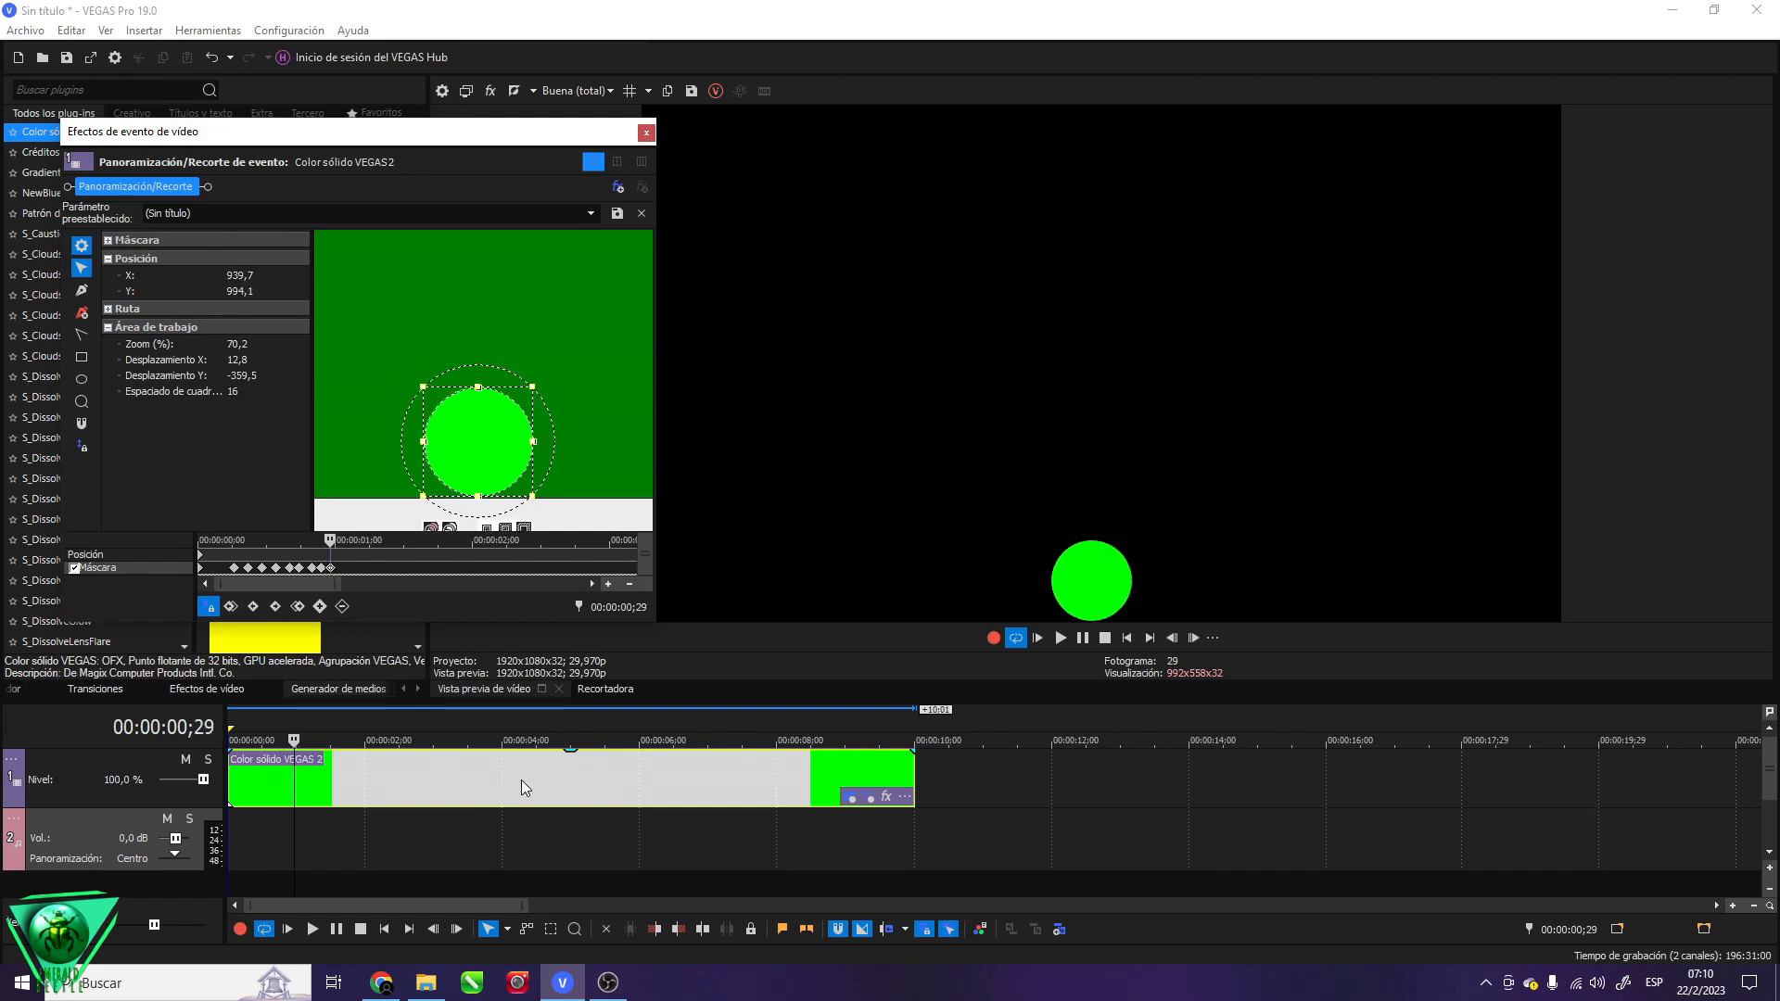
Insert timeline markers at the start of the clip and at the mask keyframe at 00:00:00;08
scroll(518, 803, up, 2)
scroll(518, 803, down, 1)
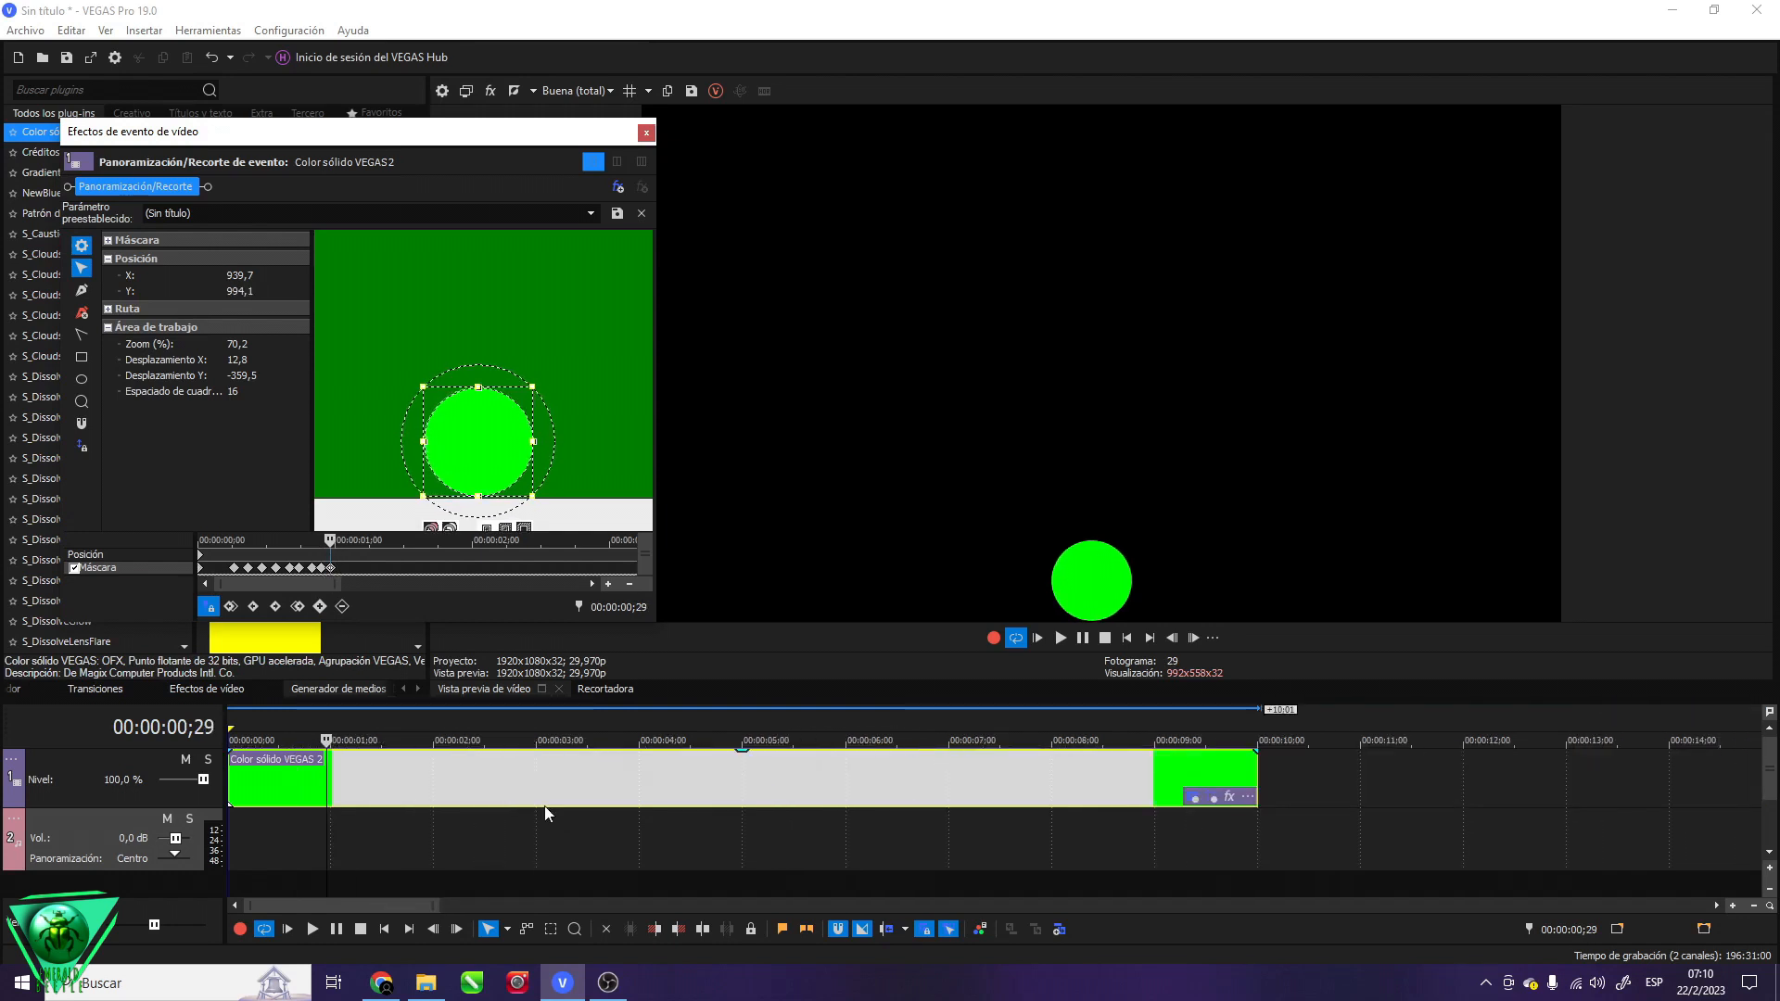
double_click(644, 857)
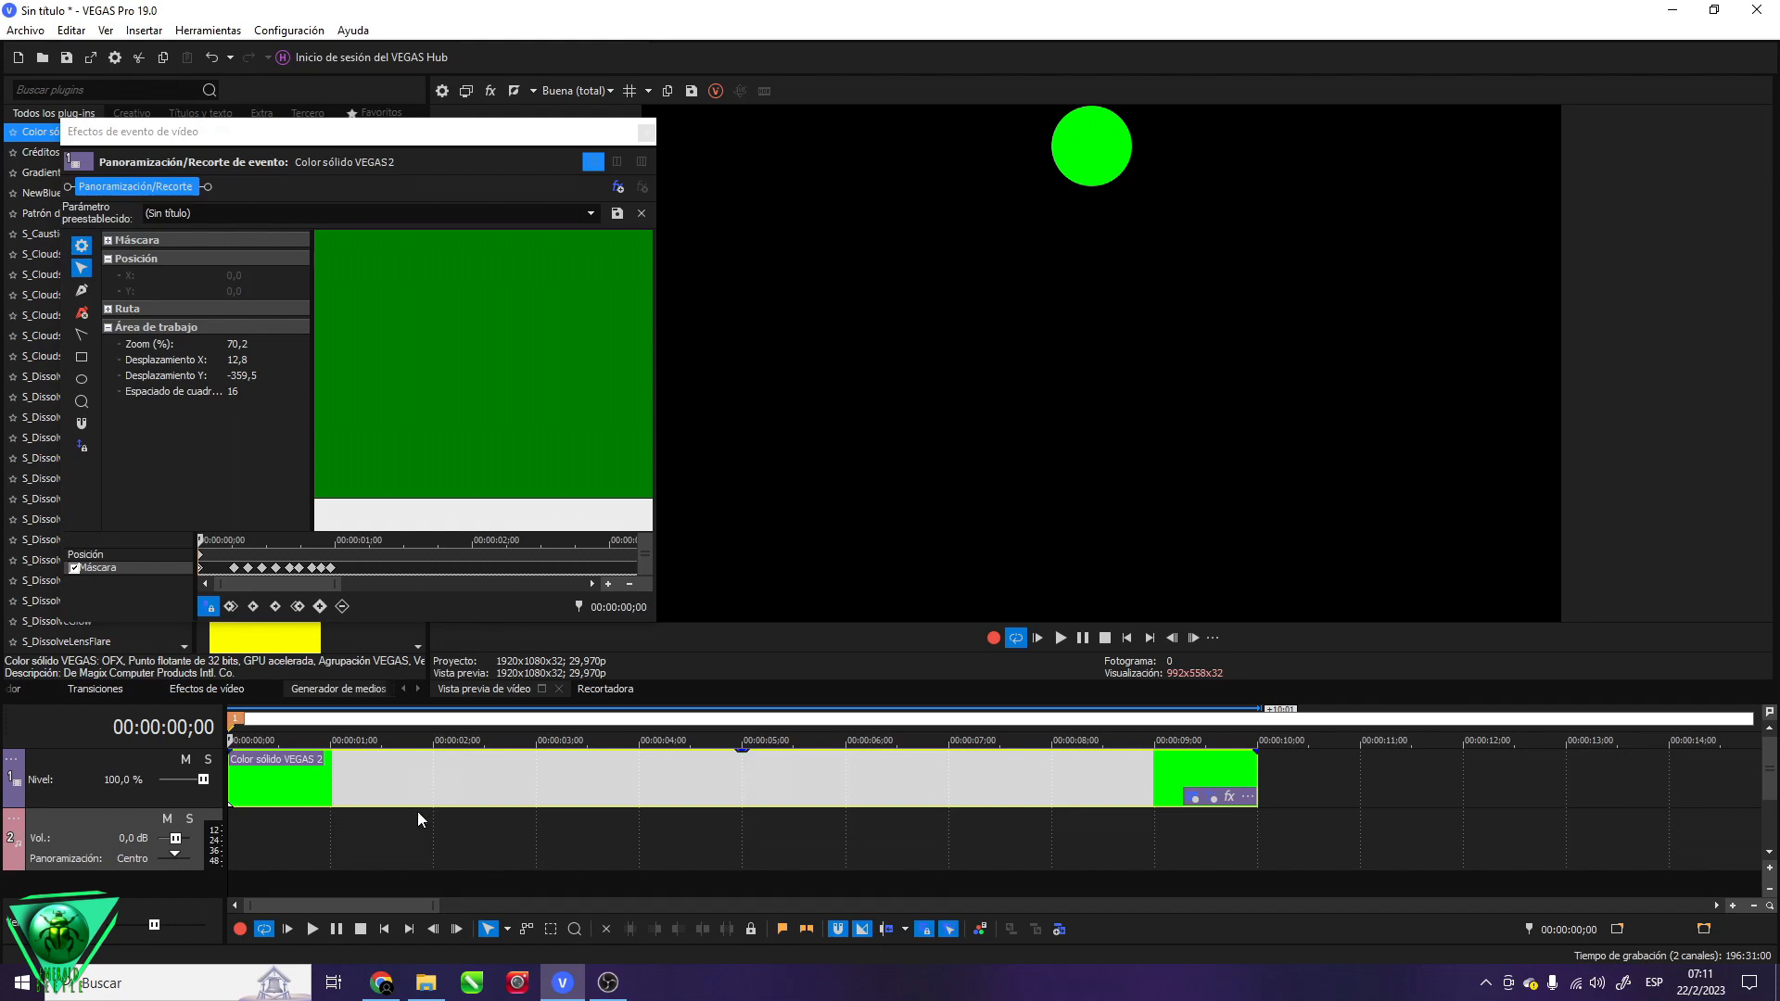
scroll(417, 810, up, 1)
scroll(340, 781, down, 2)
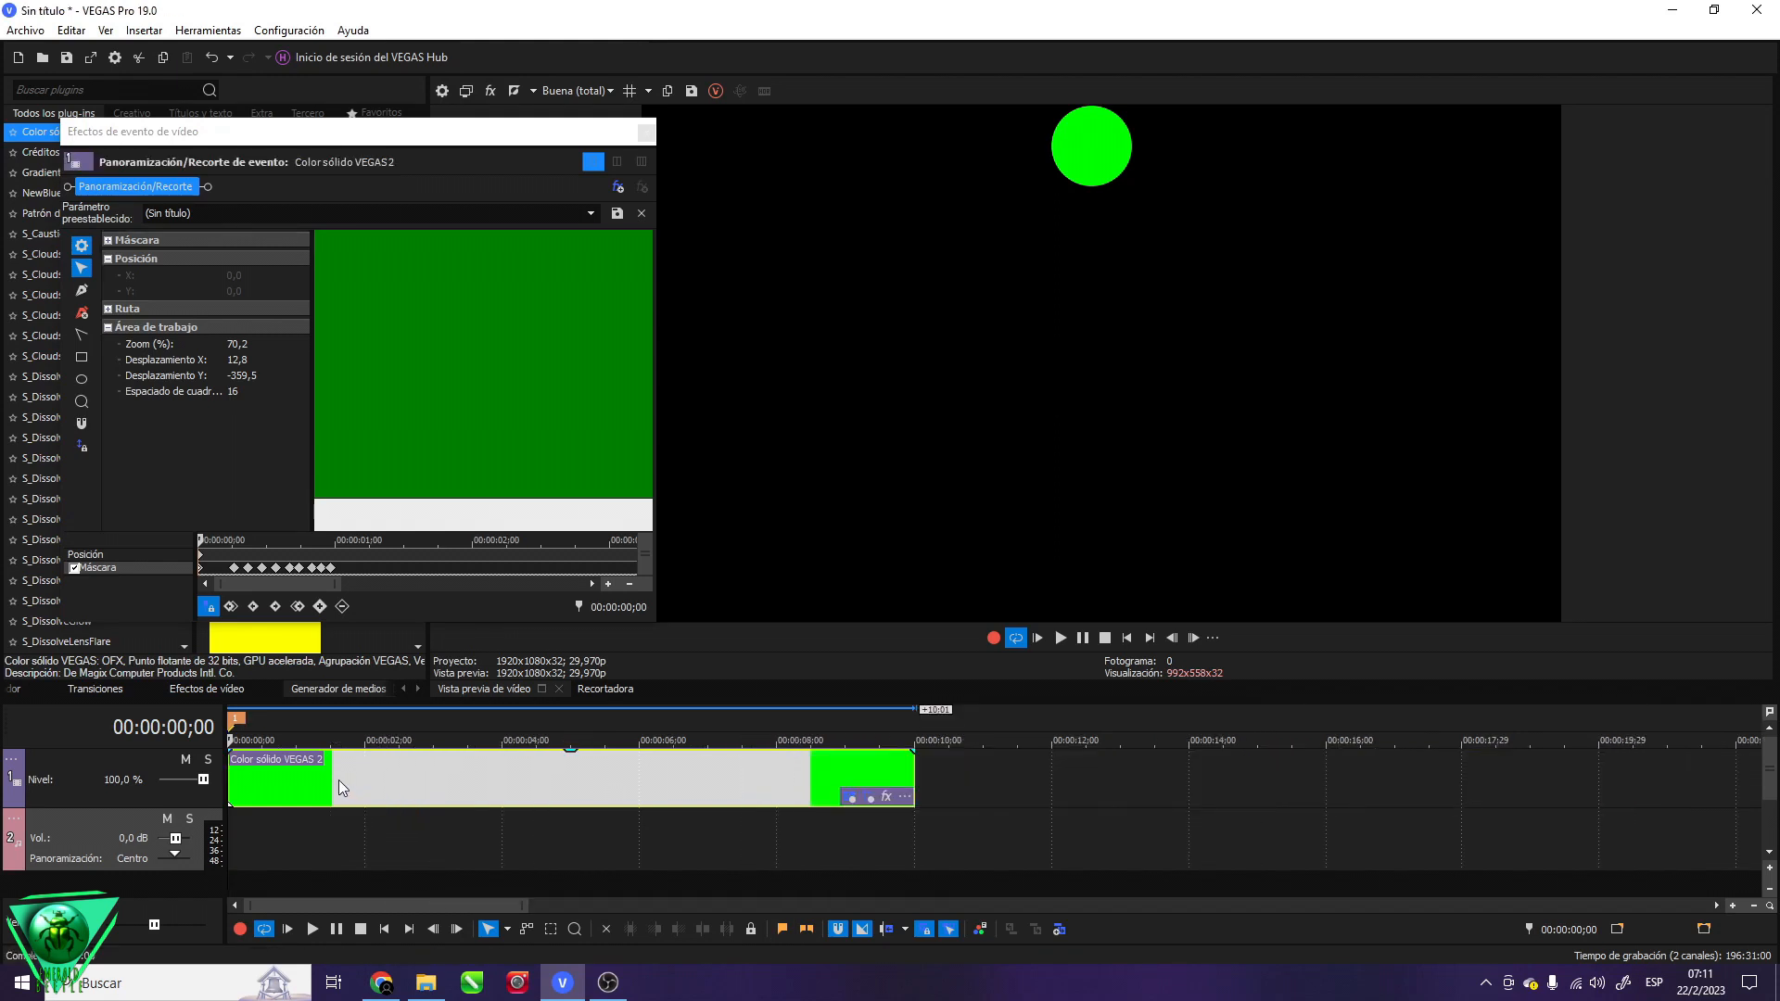
scroll(371, 785, up, 1)
scroll(371, 785, down, 1)
scroll(345, 779, up, 1)
click(233, 567)
key(m)
scroll(560, 787, up, 2)
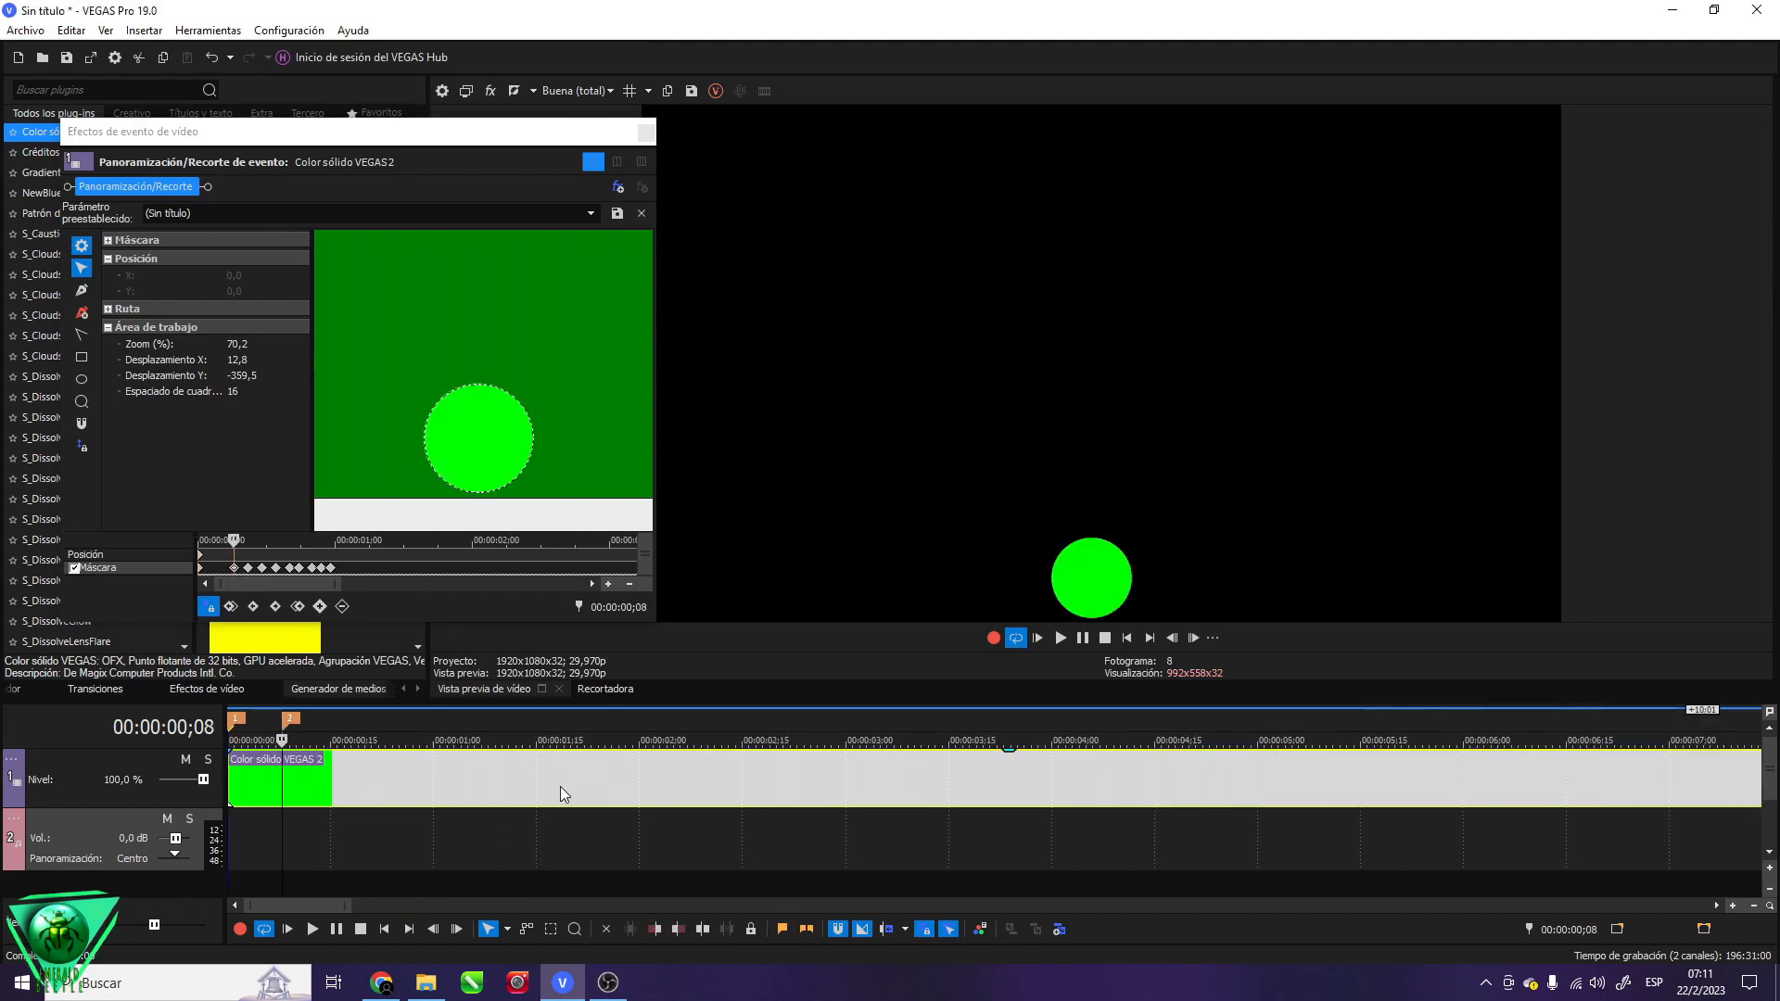
Insert a timeline marker at each of the following mask keyframes up to 00:00:00;27
scroll(297, 567, up, 1)
click(298, 567)
key(m)
click(325, 567)
key(m)
click(353, 568)
key(m)
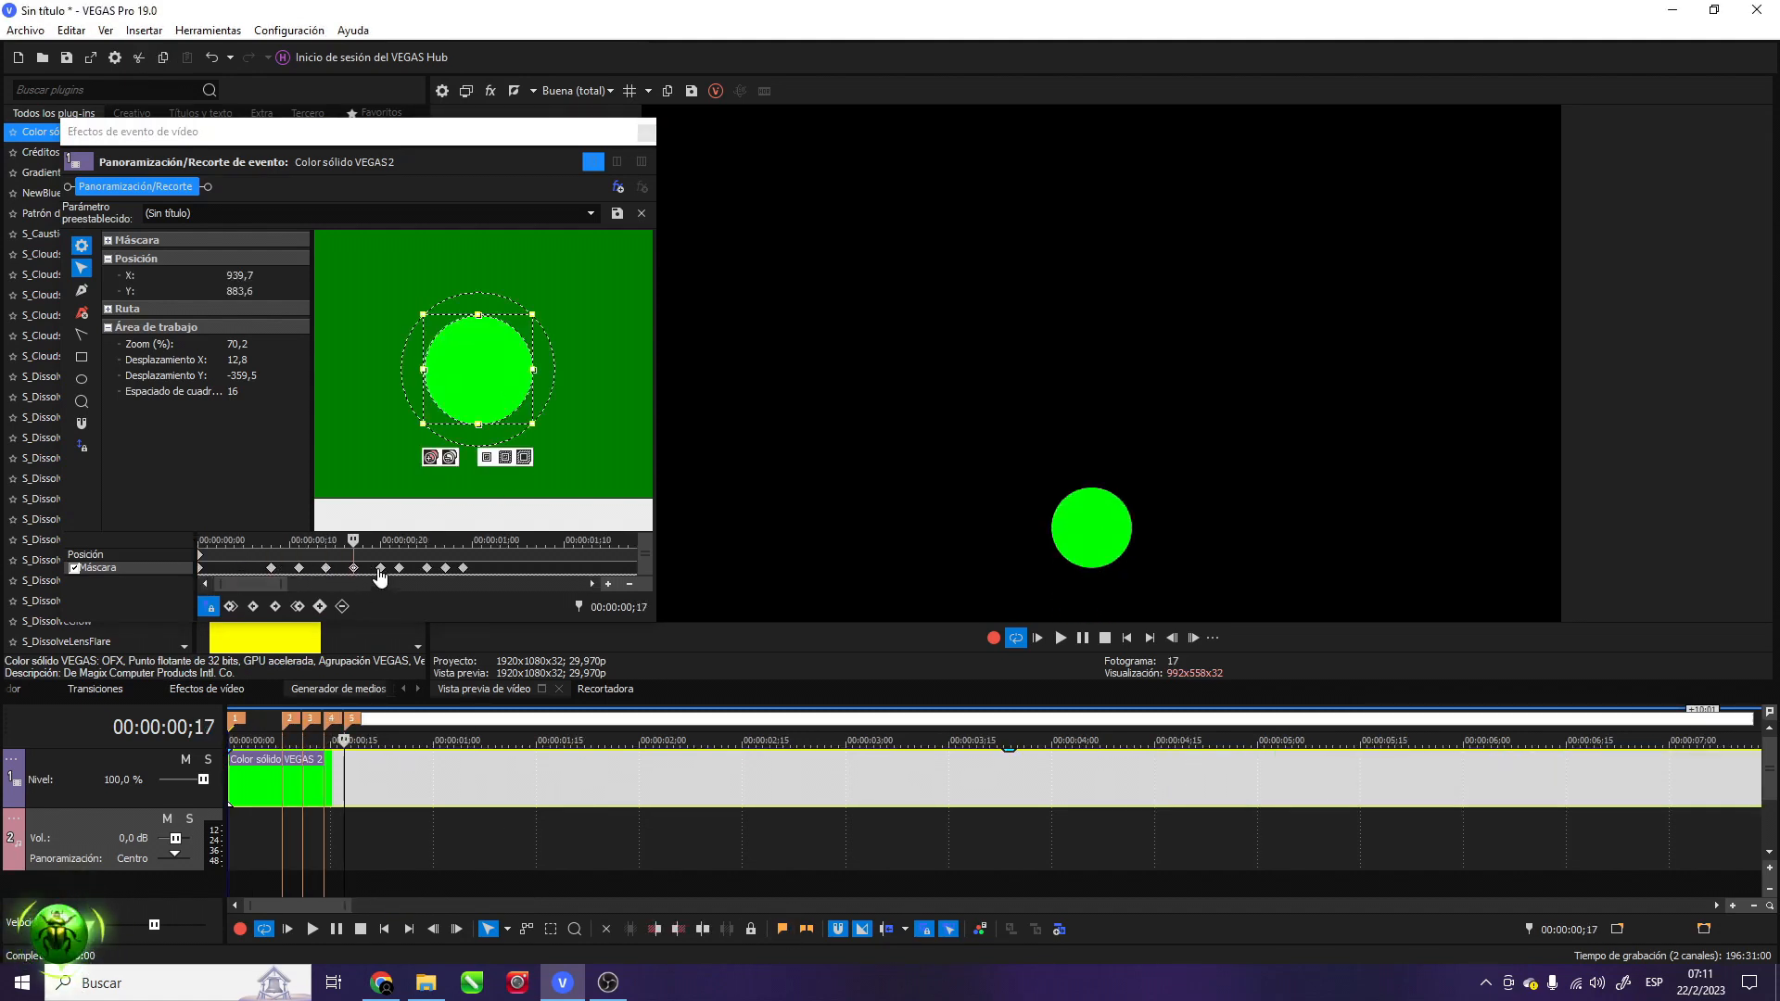
click(380, 568)
key(m)
click(400, 568)
key(m)
click(427, 567)
key(m)
click(446, 567)
key(m)
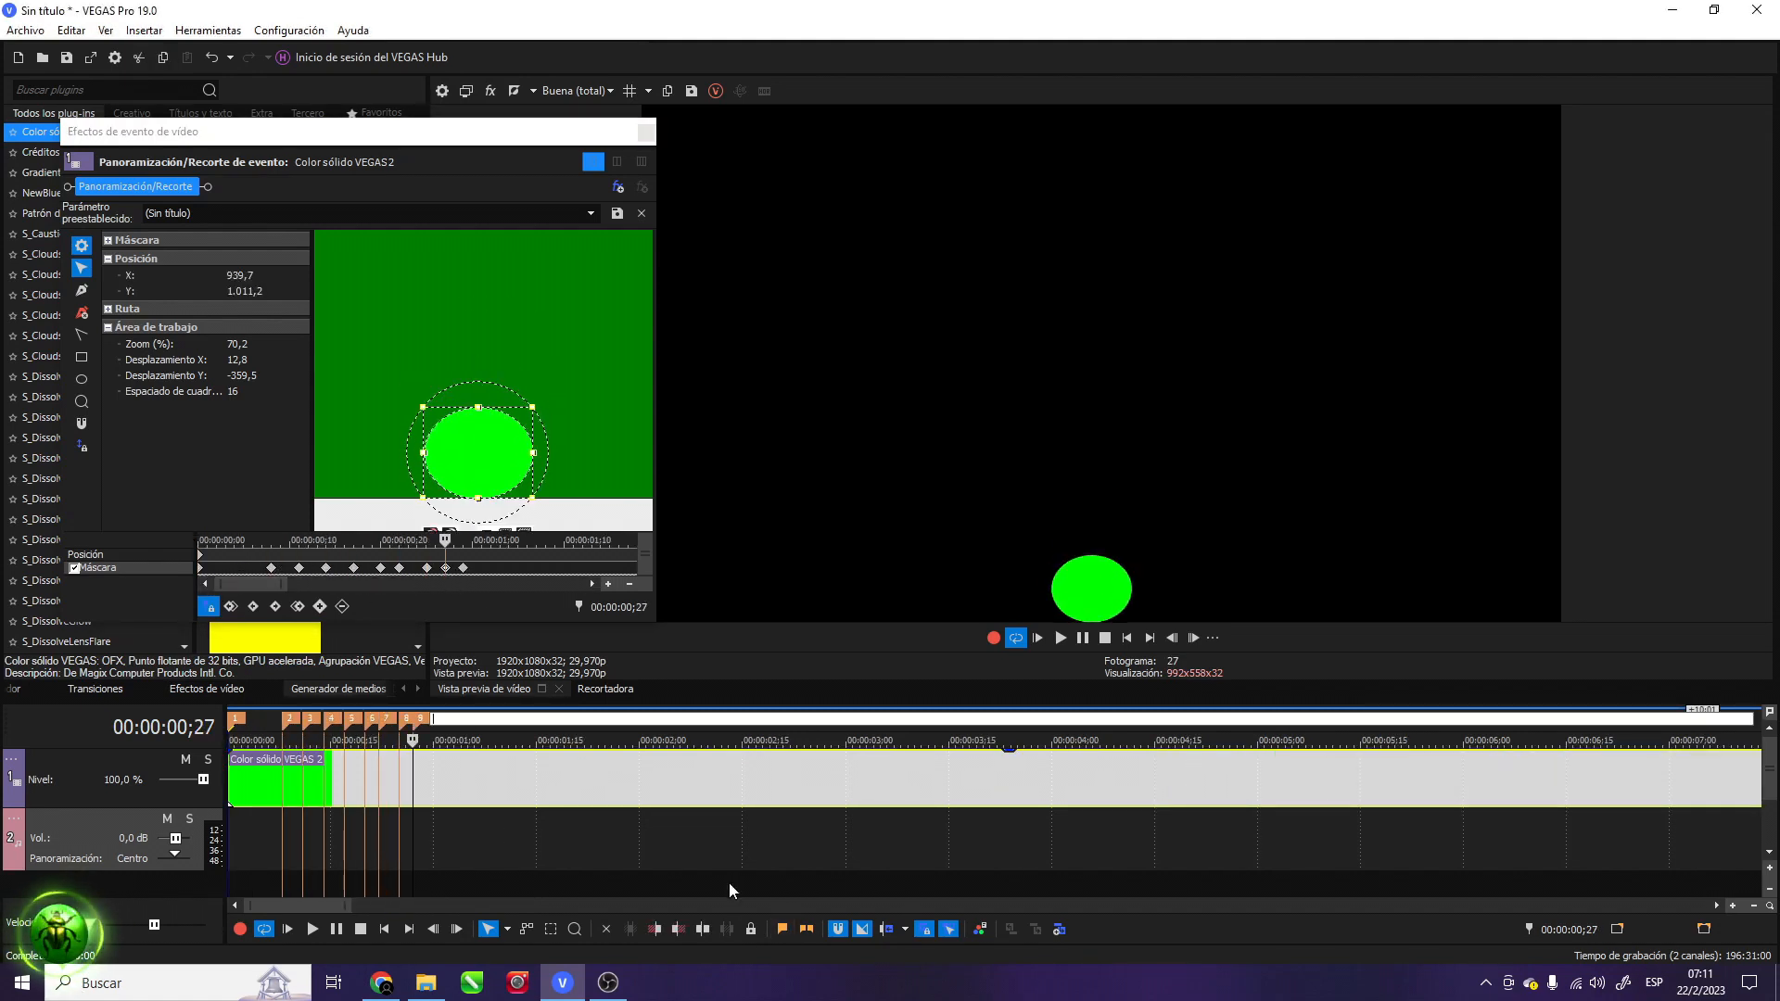
Insert a marker at the last mask keyframe, 00:00:00;29, and name it "FIN DE LA ANIMACION"
click(463, 567)
click(780, 929)
scroll(753, 832, up, 6)
right_click(991, 718)
click(1021, 752)
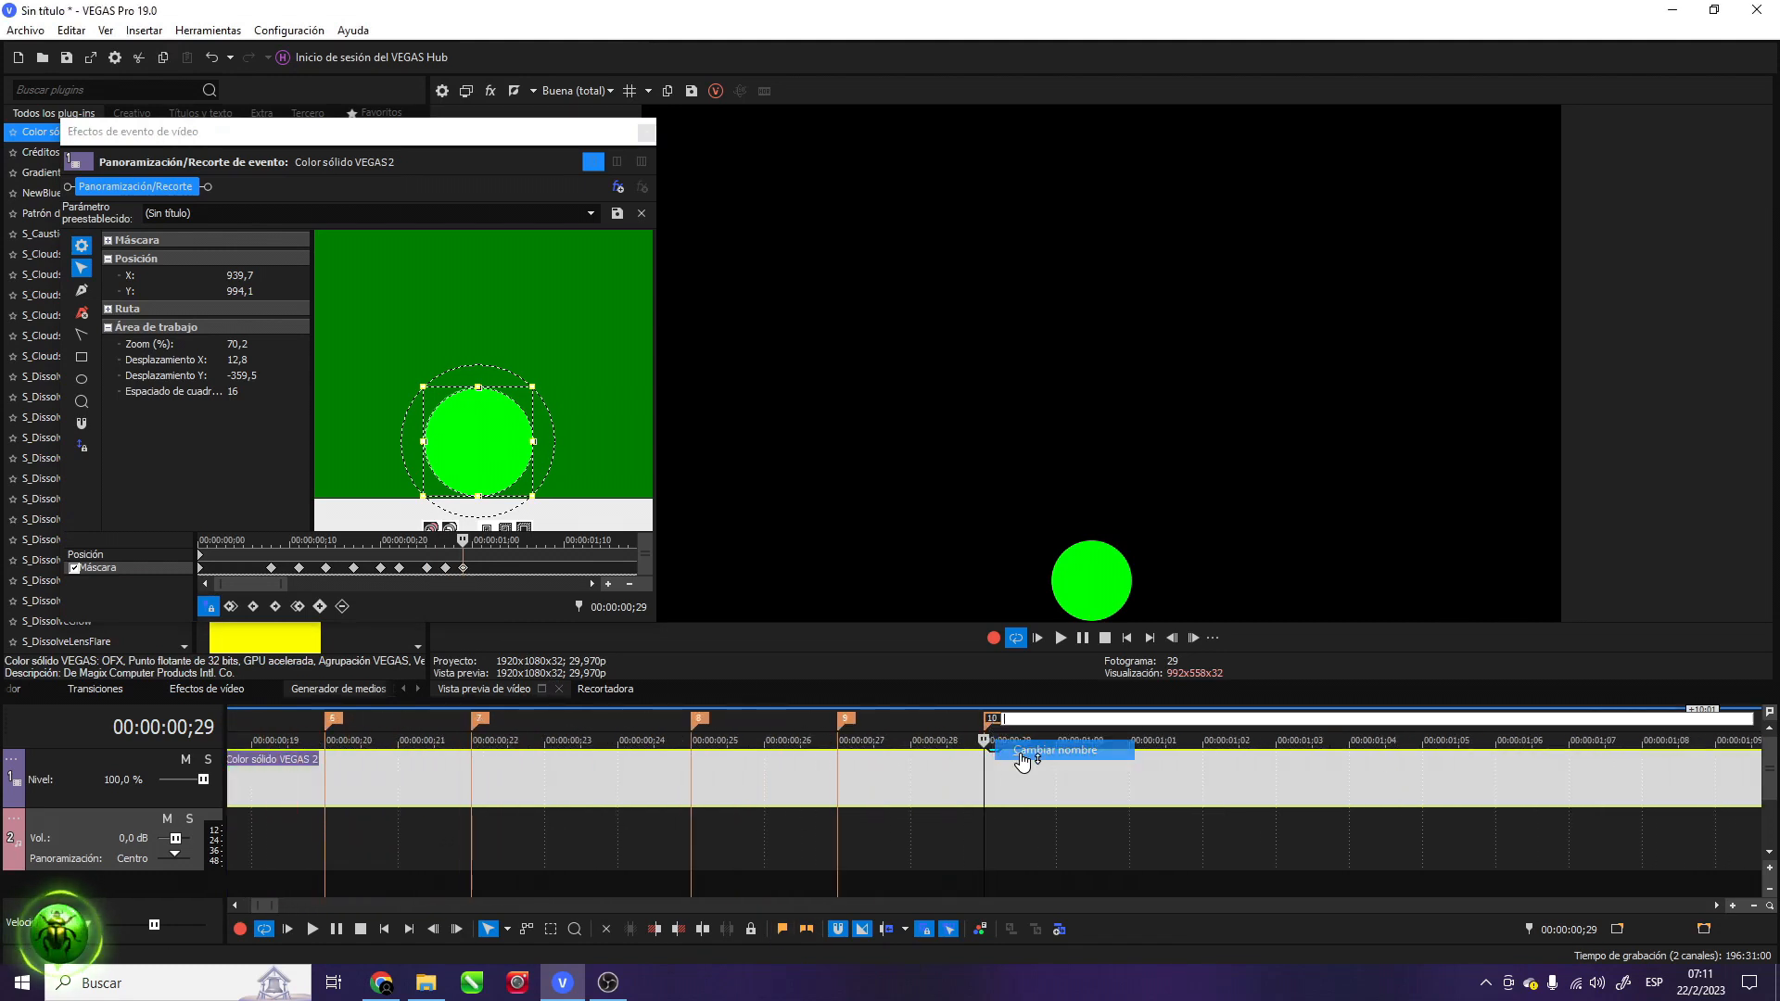
text(FIN DE LA ANI)
key(Return)
Rename the first timeline marker as "COMIENZO DE LA ANIMACION"
scroll(994, 823, down, 6)
right_click(238, 719)
click(324, 753)
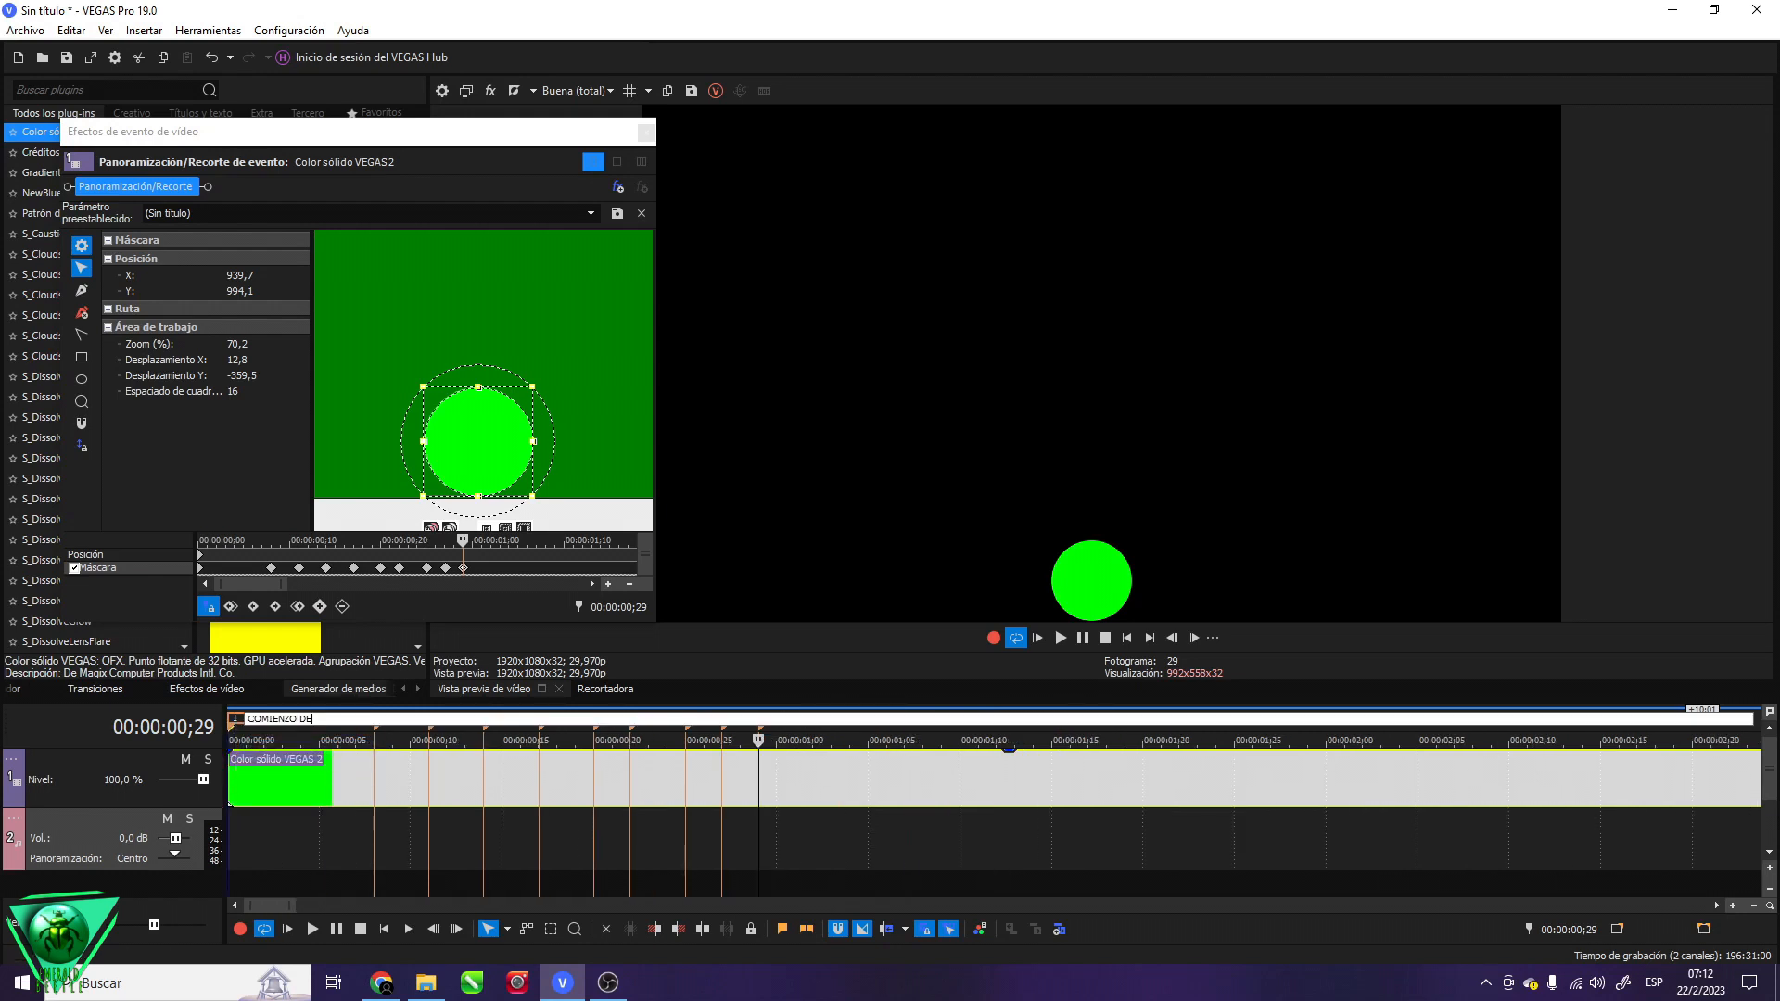
key(Return)
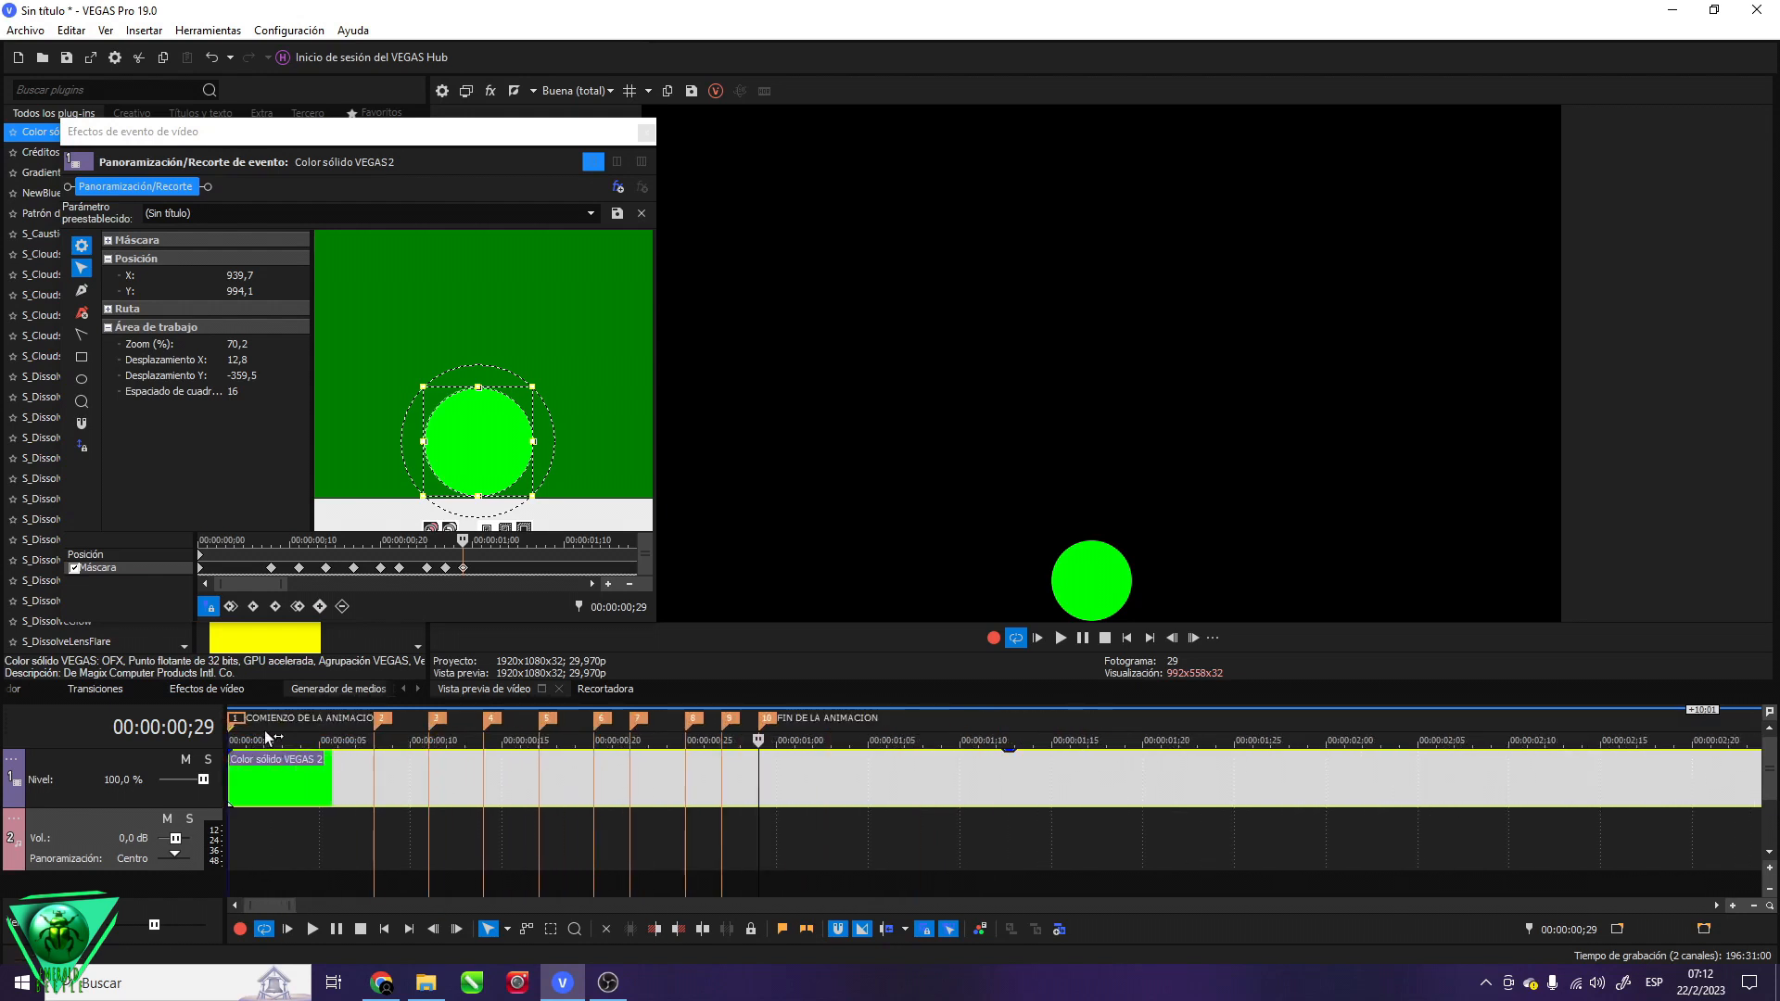
Split the green clip at 00:00:06;18 and move the second part further along the track, leaving a gap
scroll(649, 796, up, 2)
scroll(477, 788, down, 4)
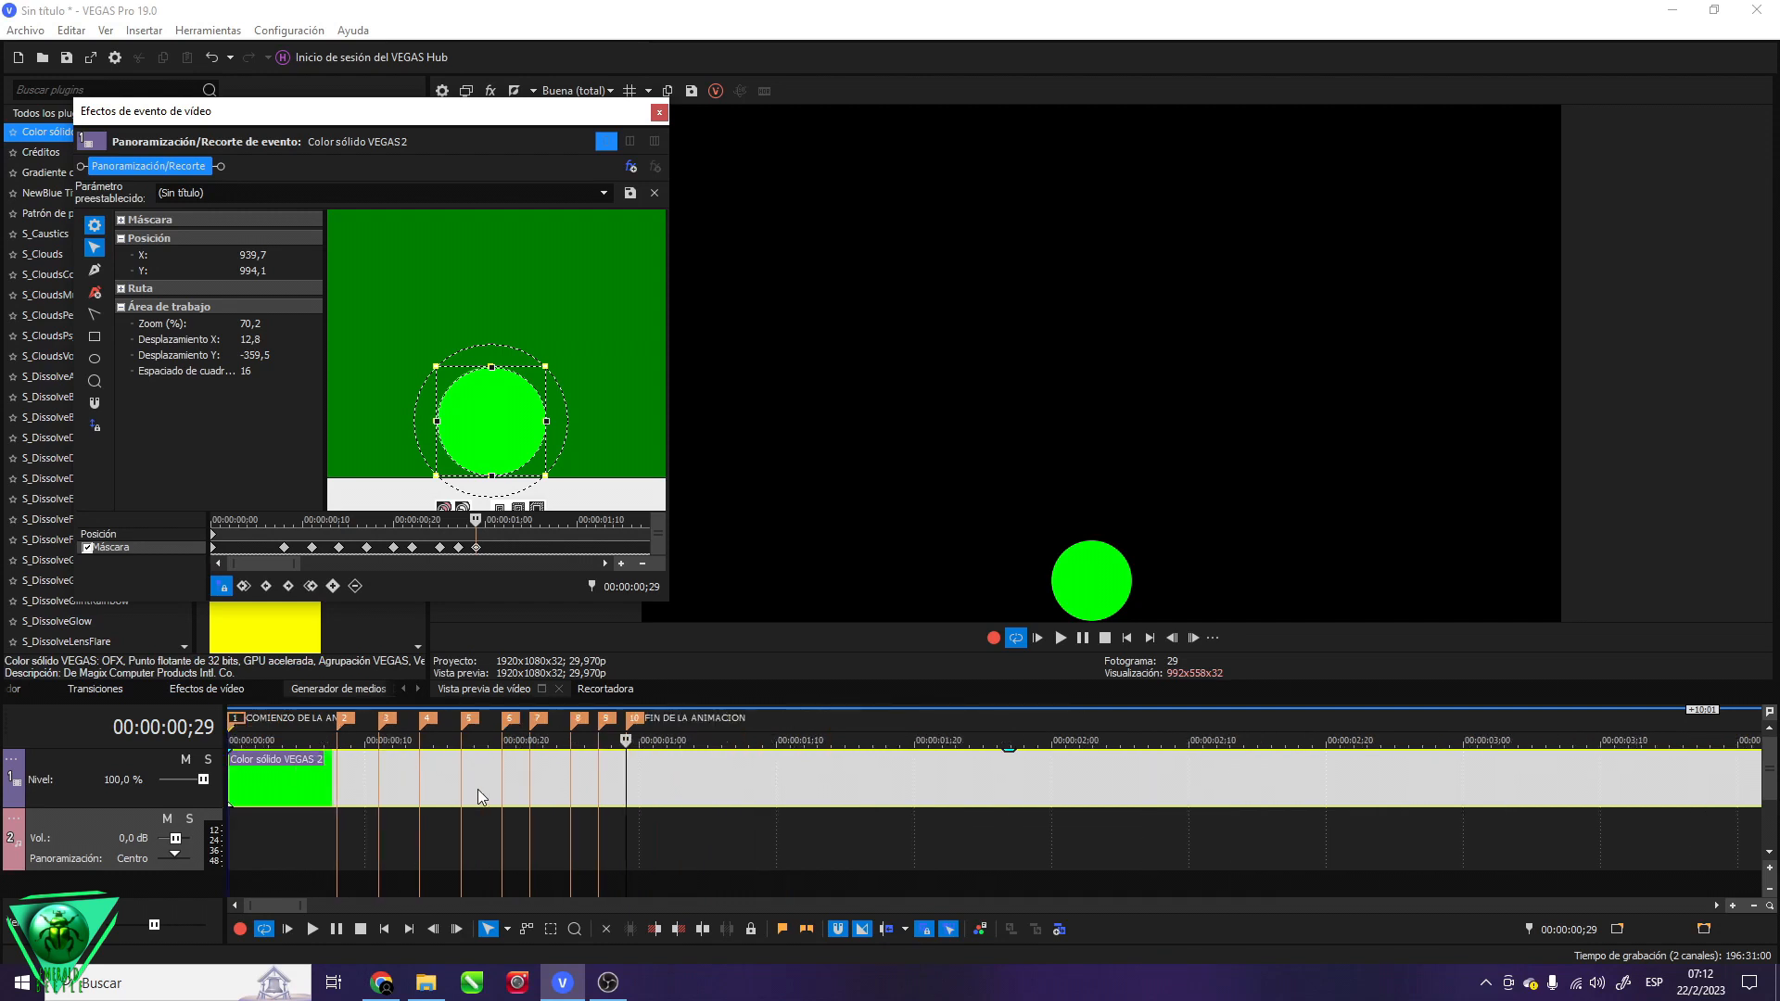
scroll(553, 806, up, 1)
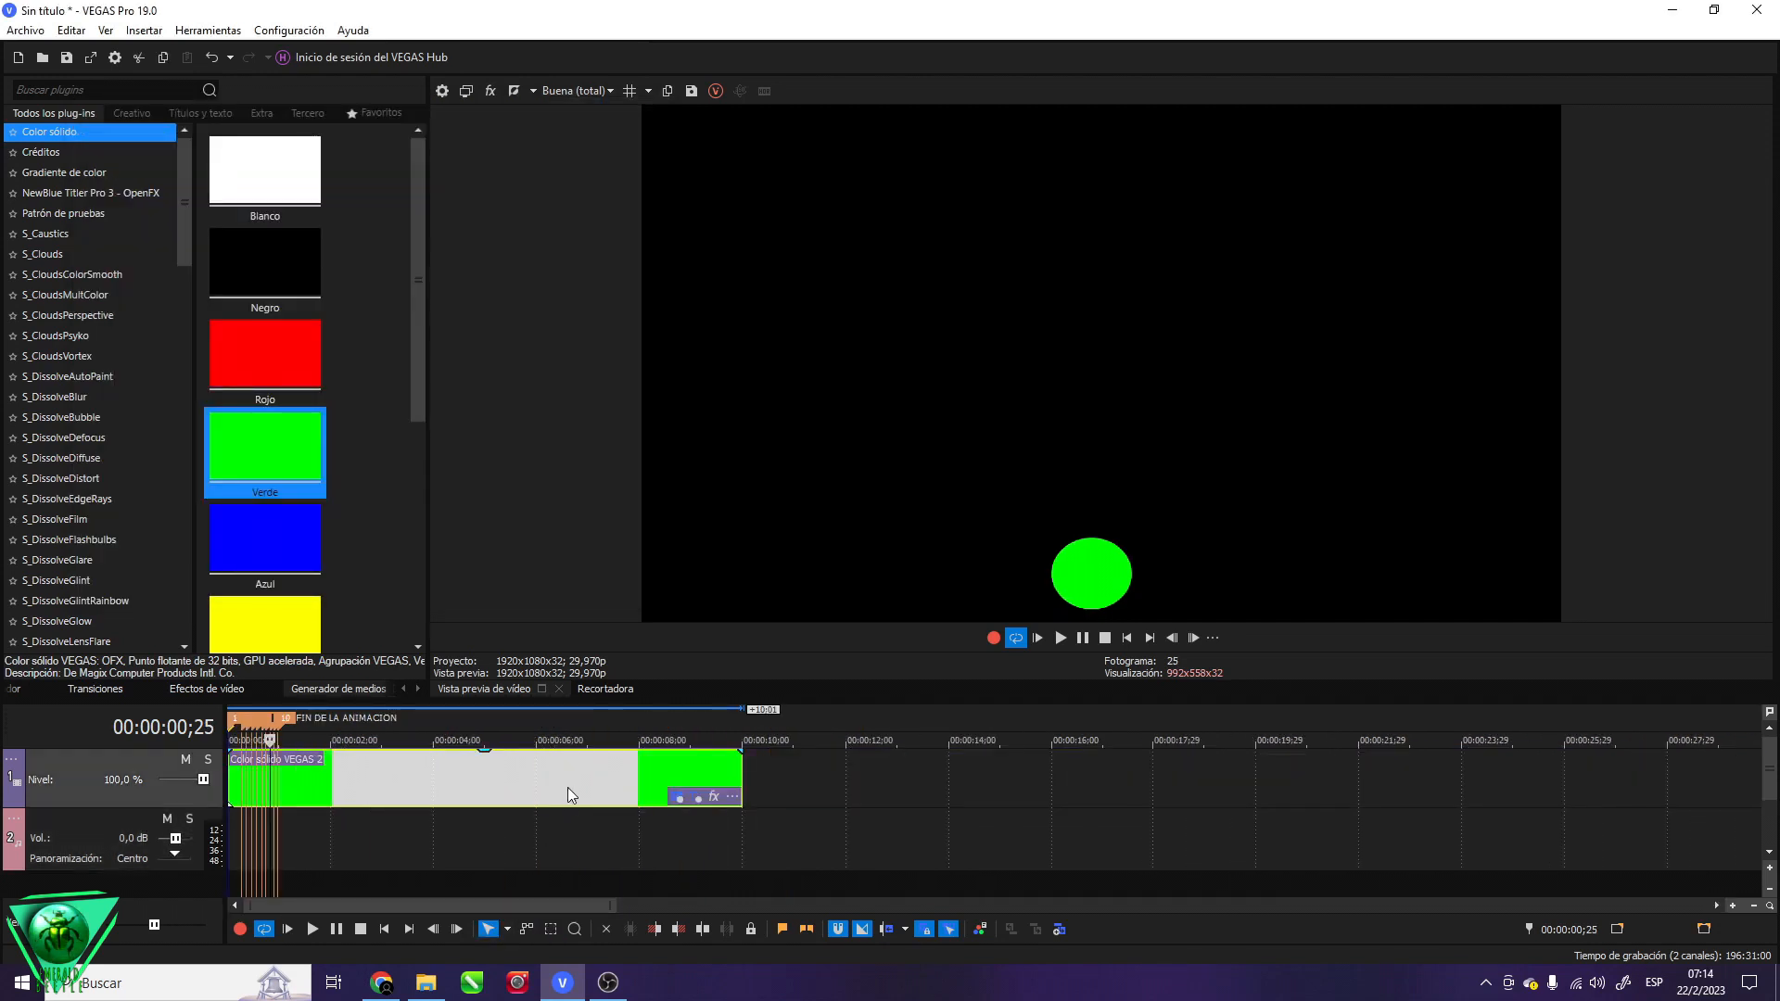
click(567, 775)
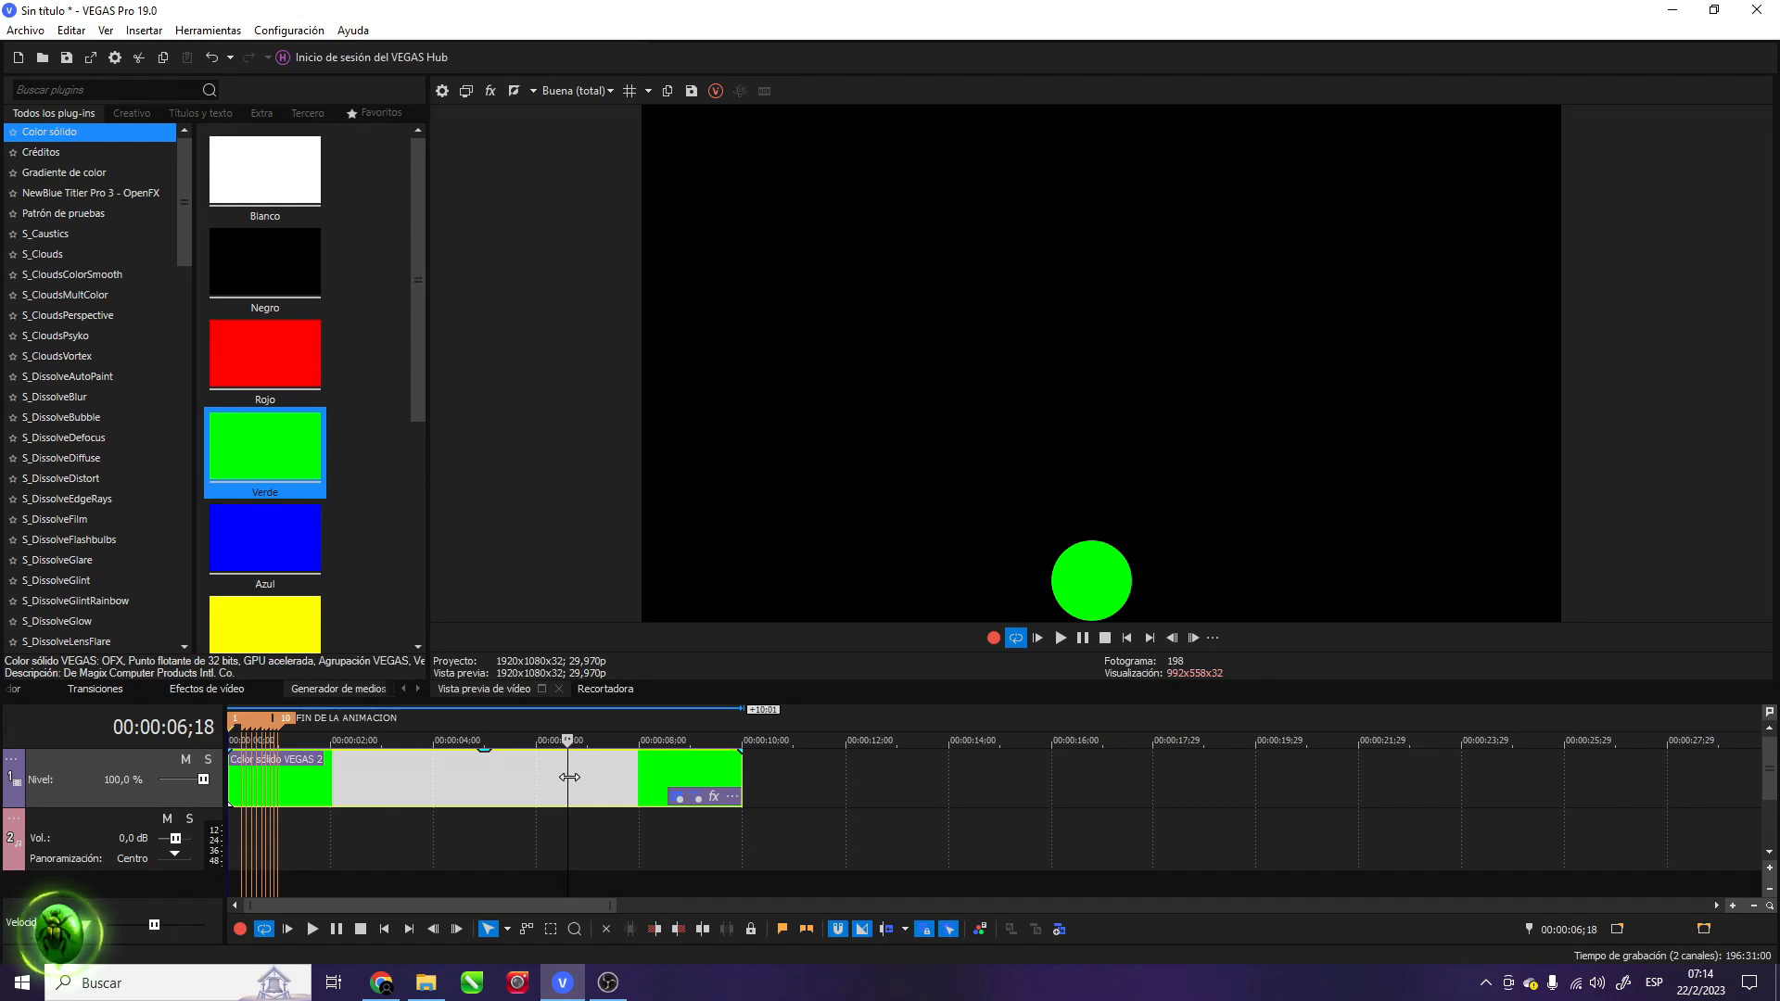
key(s)
drag(602, 784, 1052, 786)
click(1061, 779)
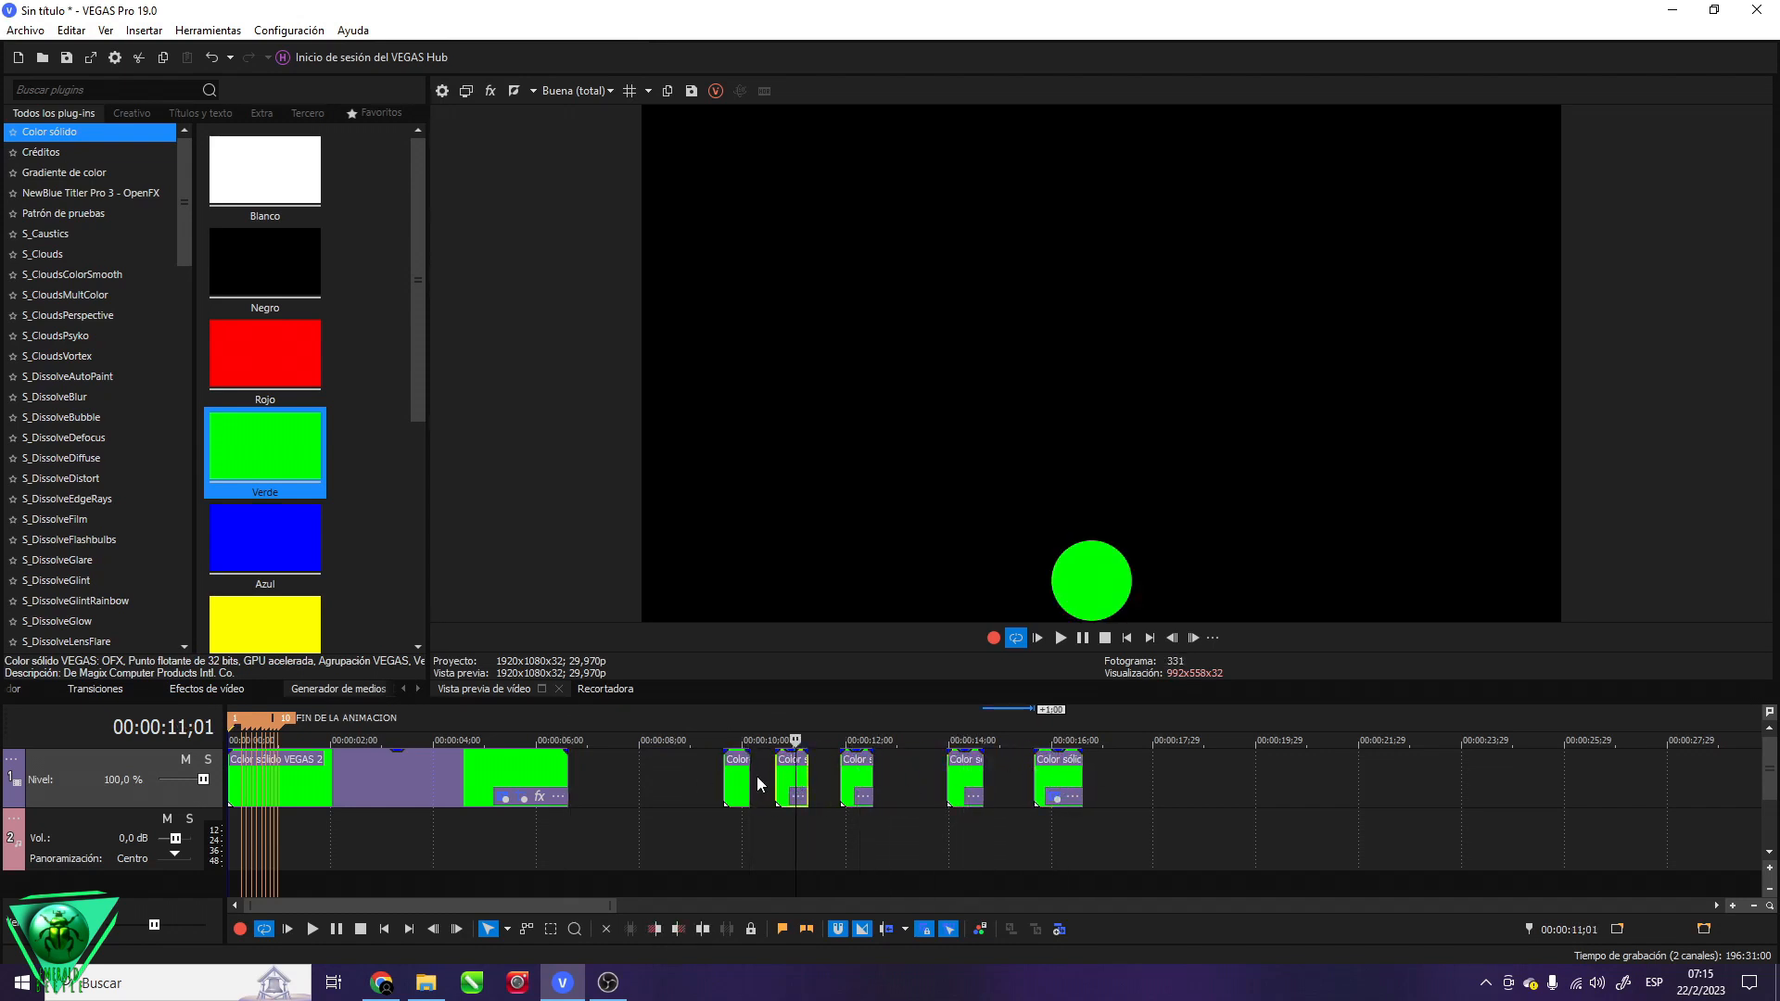
Box-select all the split green pieces and move them together along the track, then restore the normal edit tool
click(1067, 777)
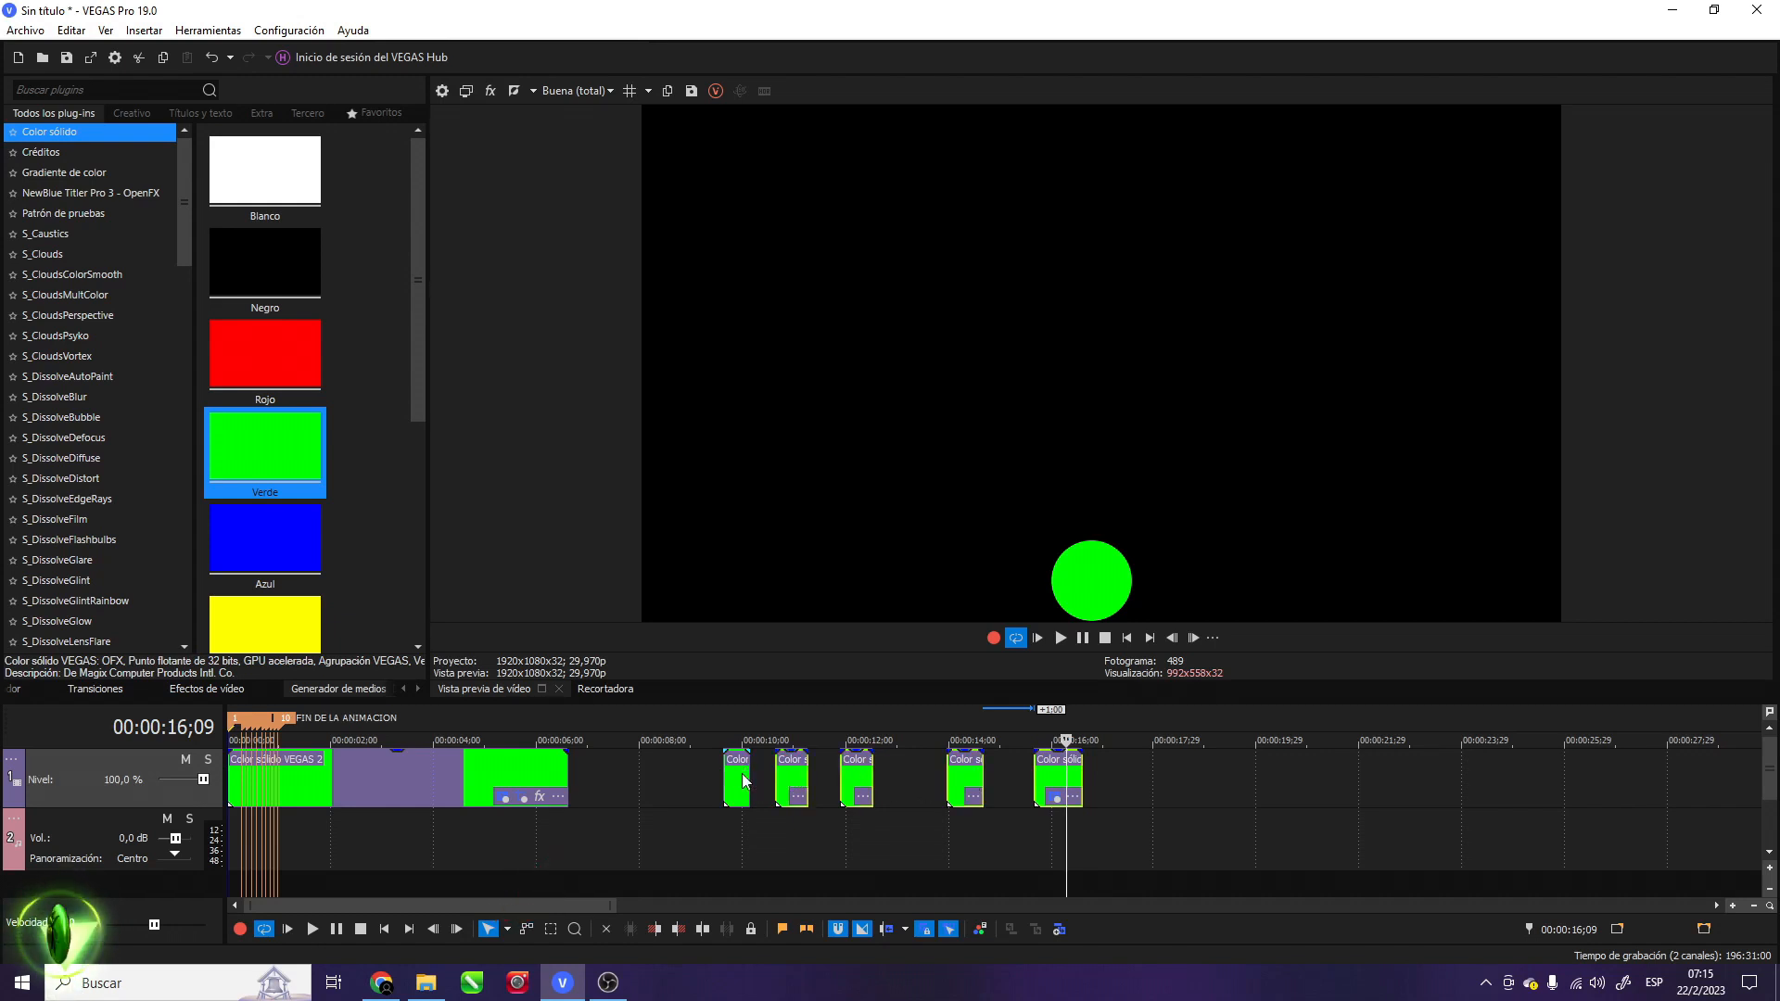
drag(790, 781, 862, 797)
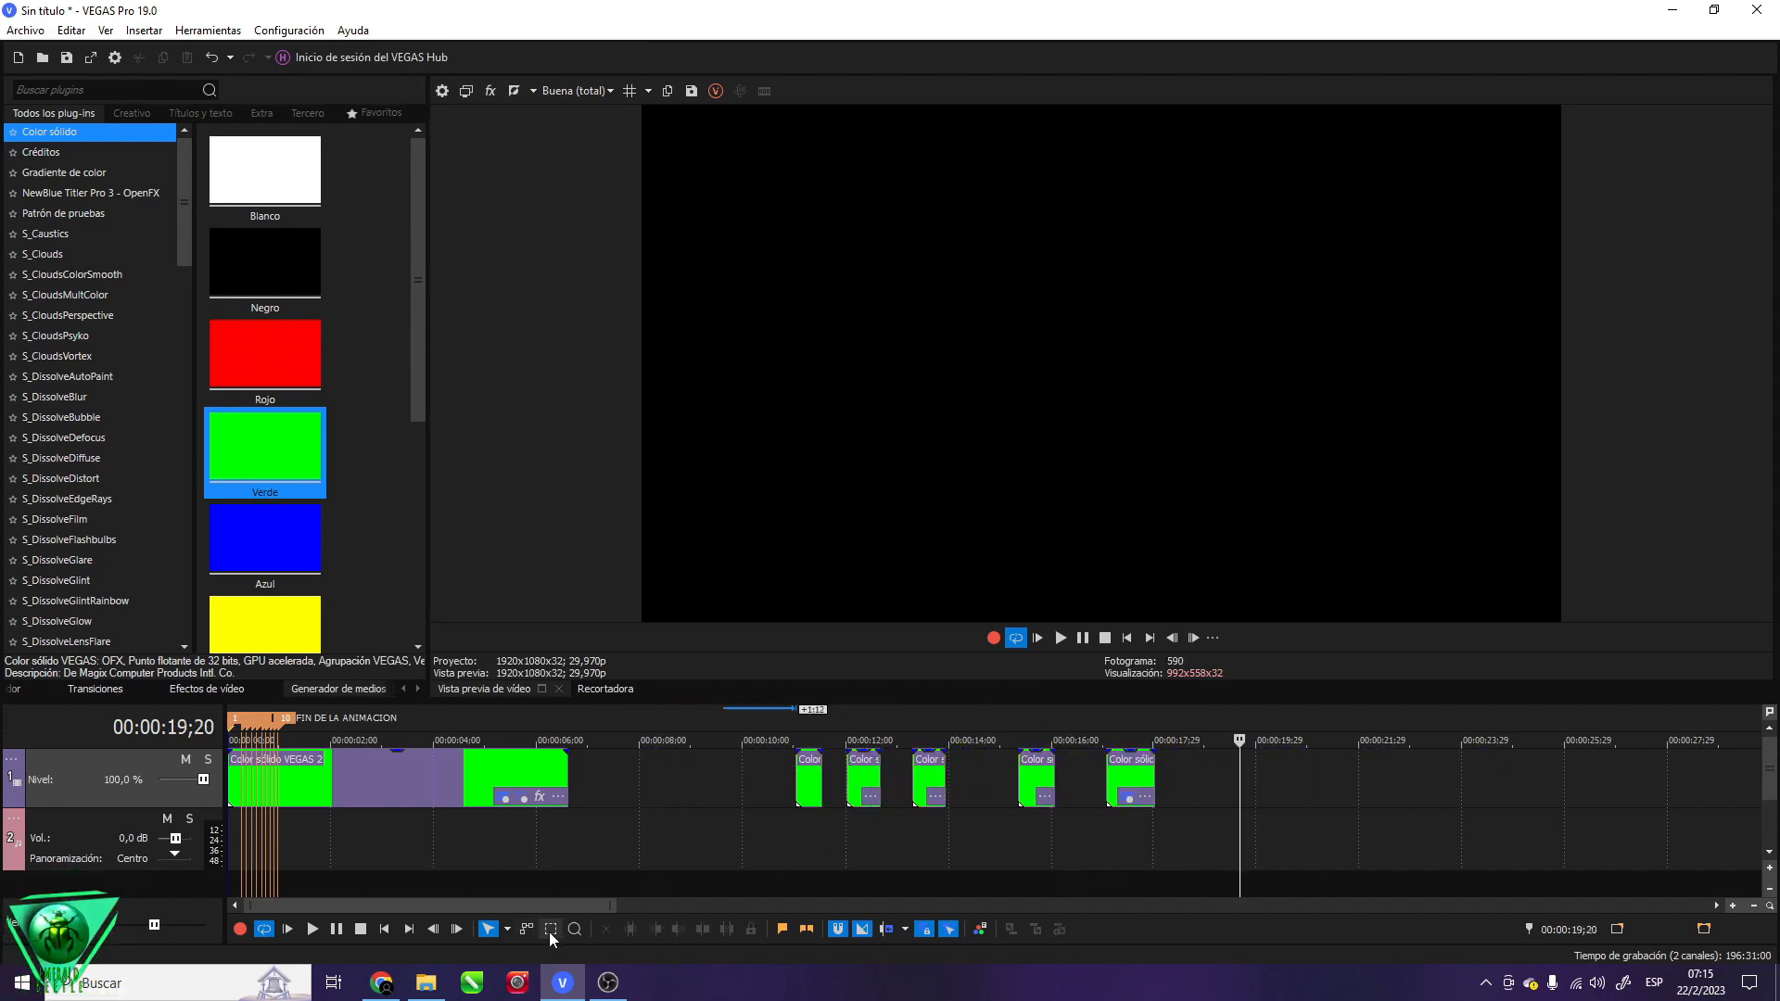
drag(977, 774, 709, 772)
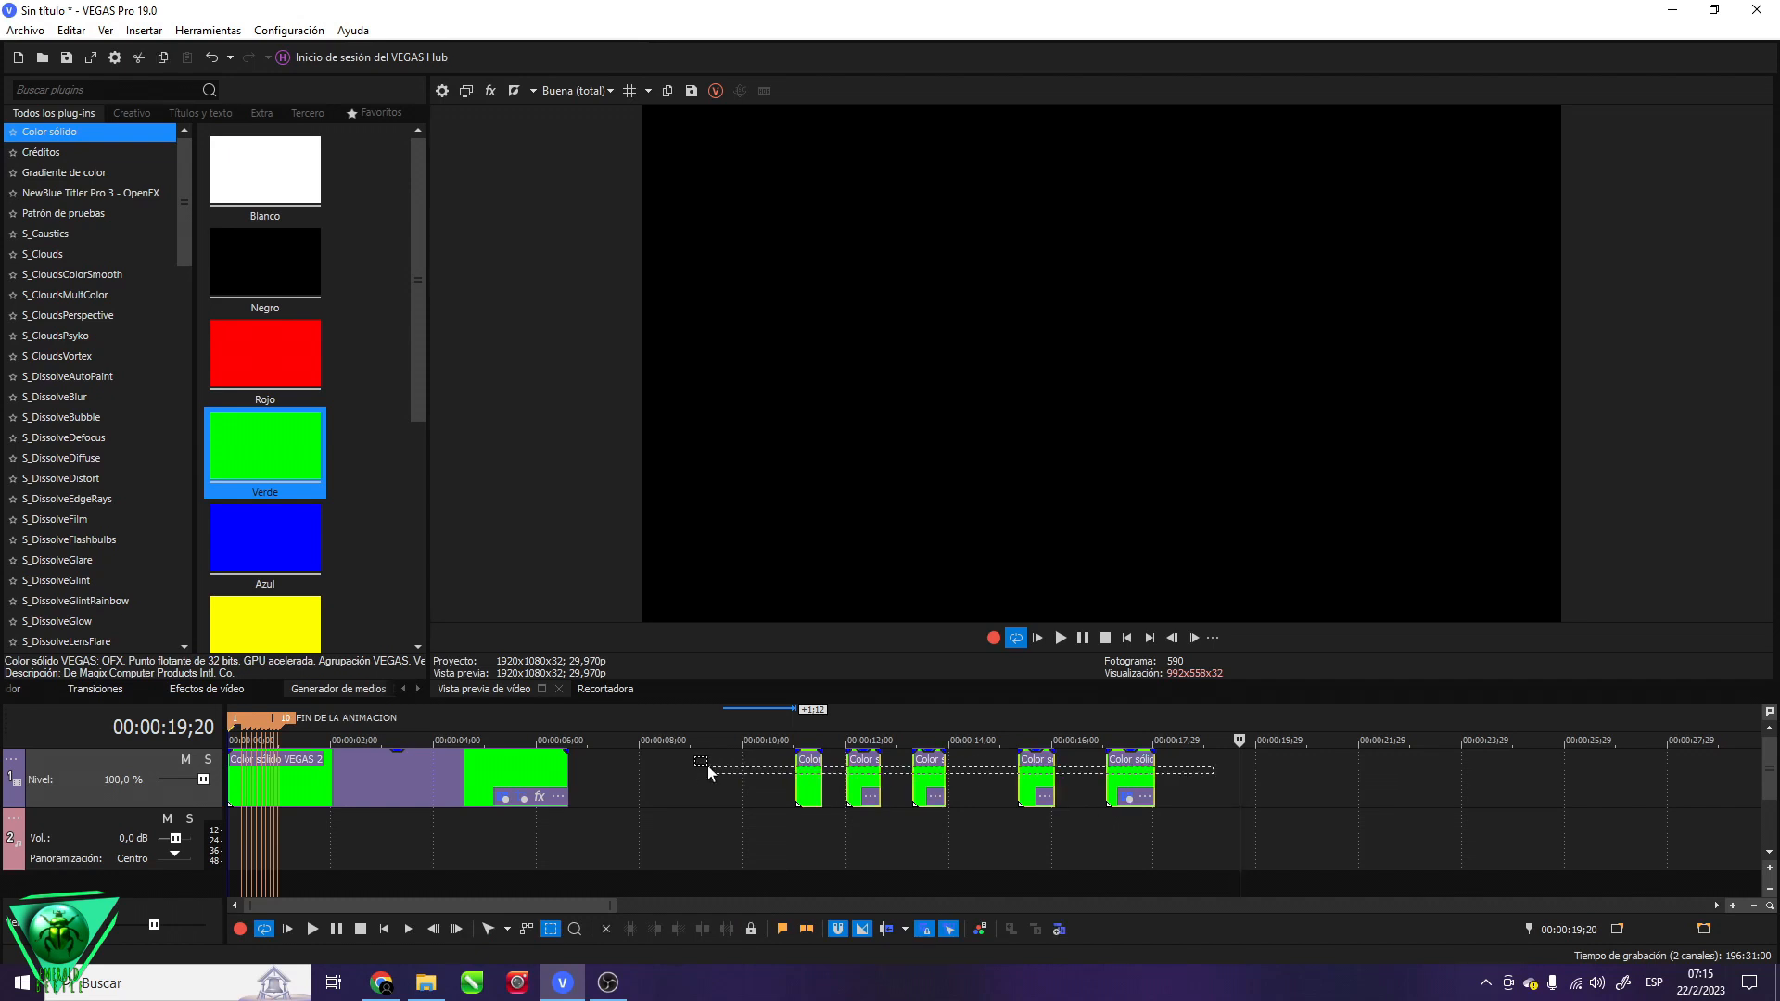
drag(849, 782, 807, 797)
click(484, 928)
scroll(443, 786, down, 4)
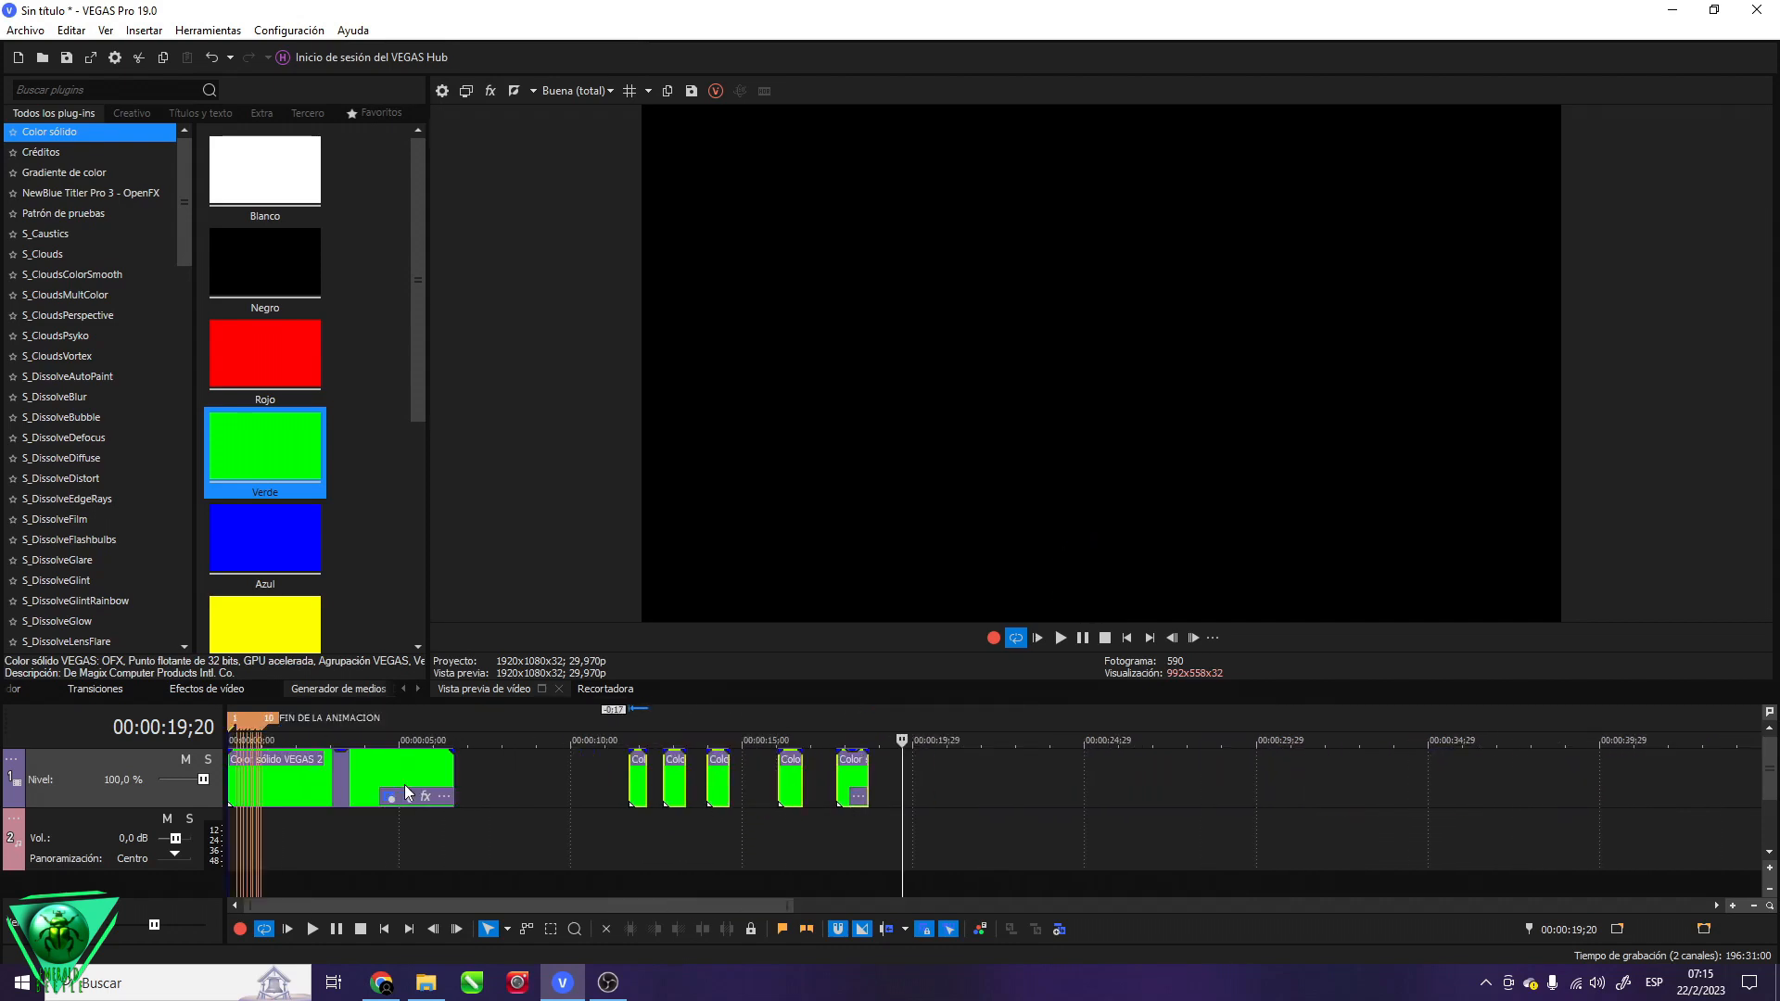
Return to the timeline start, open Event Pan/Crop for the first green clip and enable cursor synchronisation
click(408, 716)
scroll(484, 793, up, 4)
key(w)
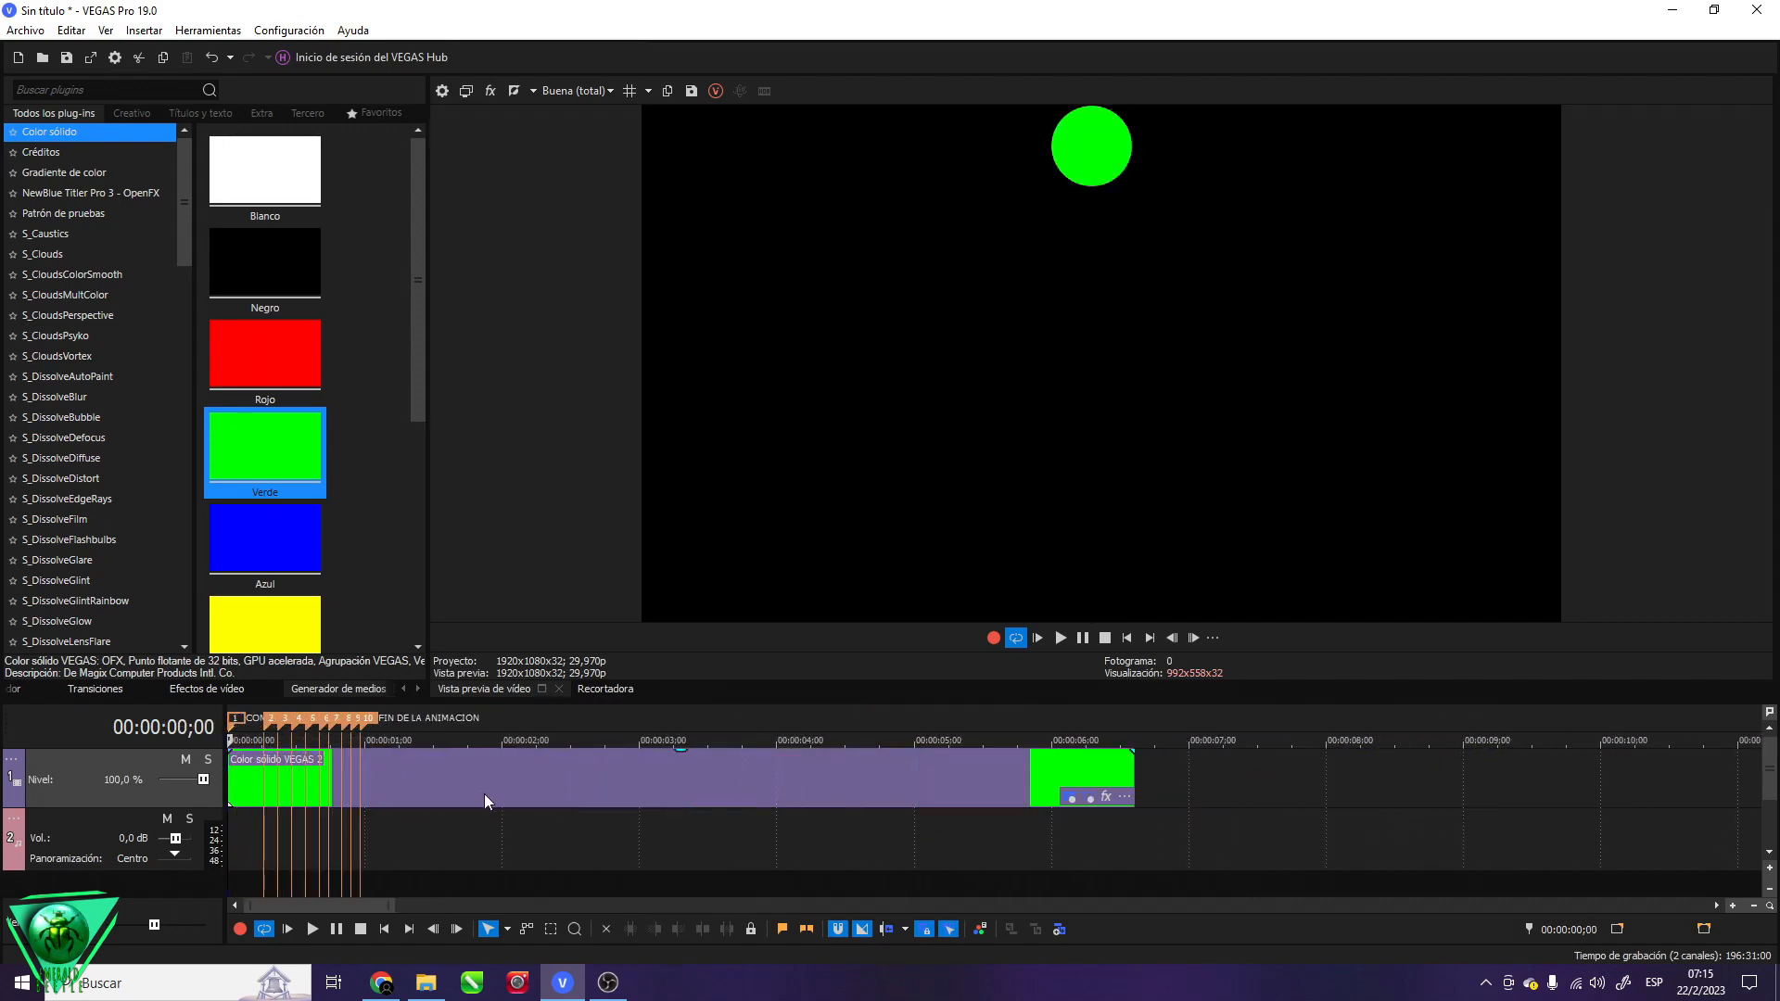
click(1085, 798)
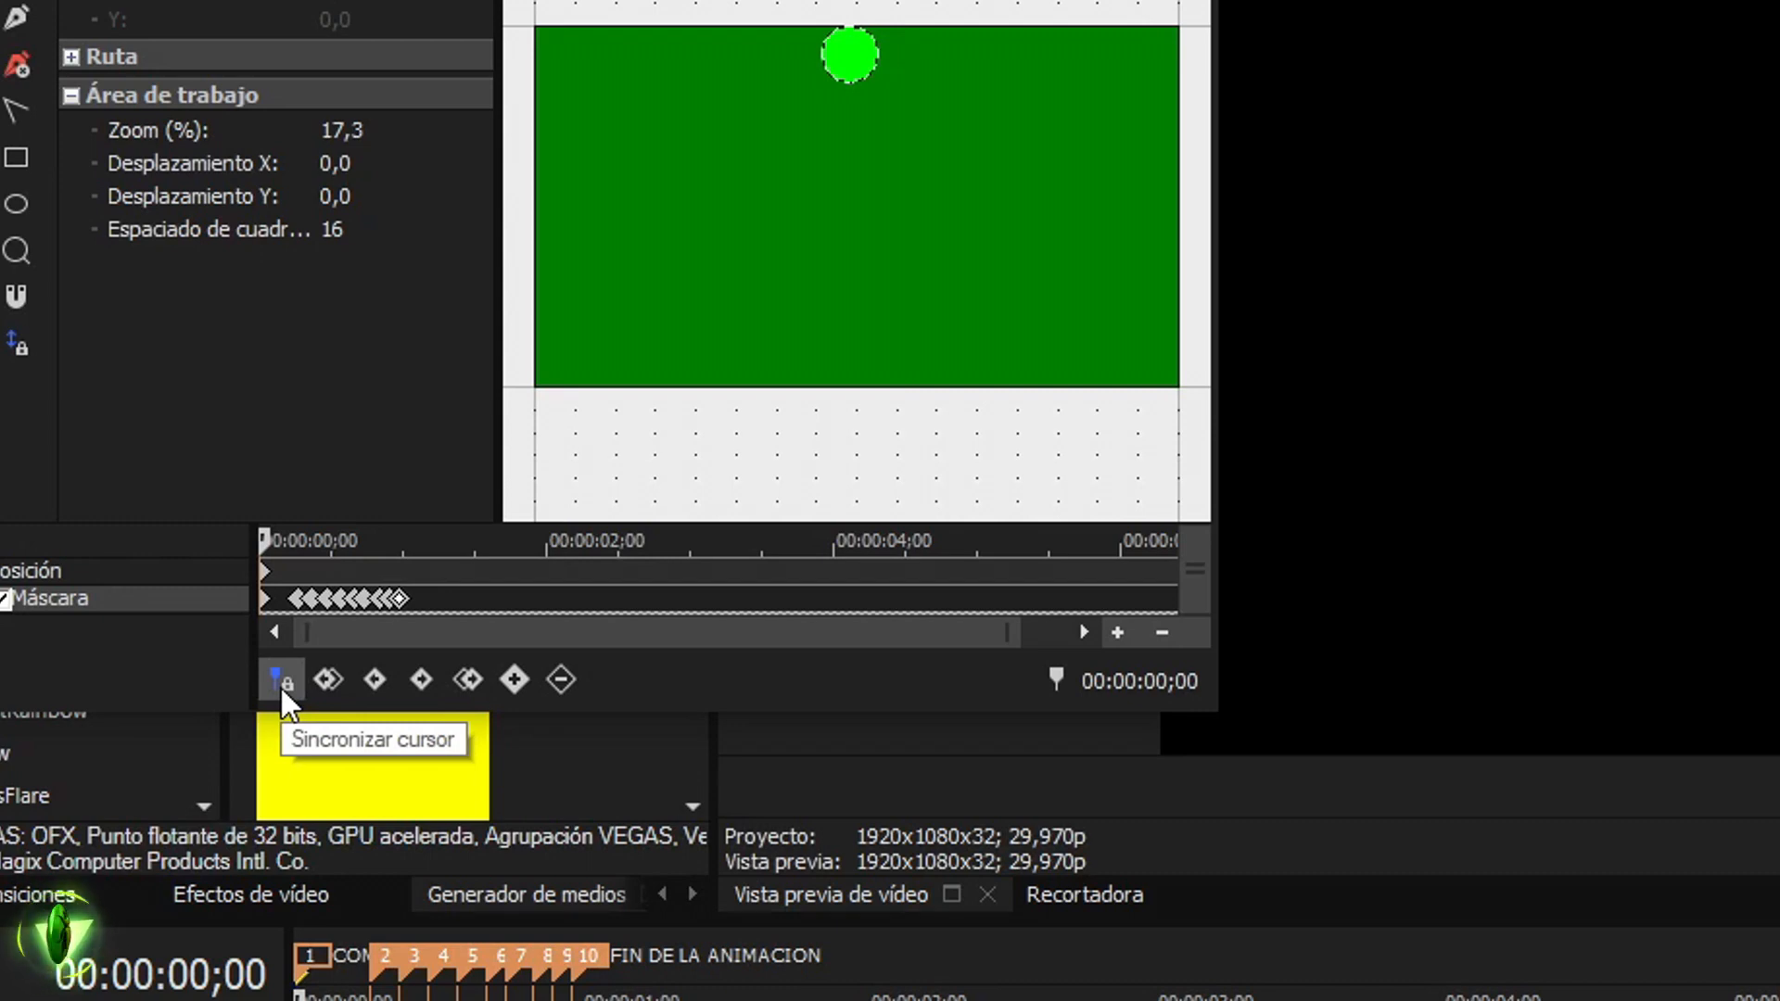
click(280, 684)
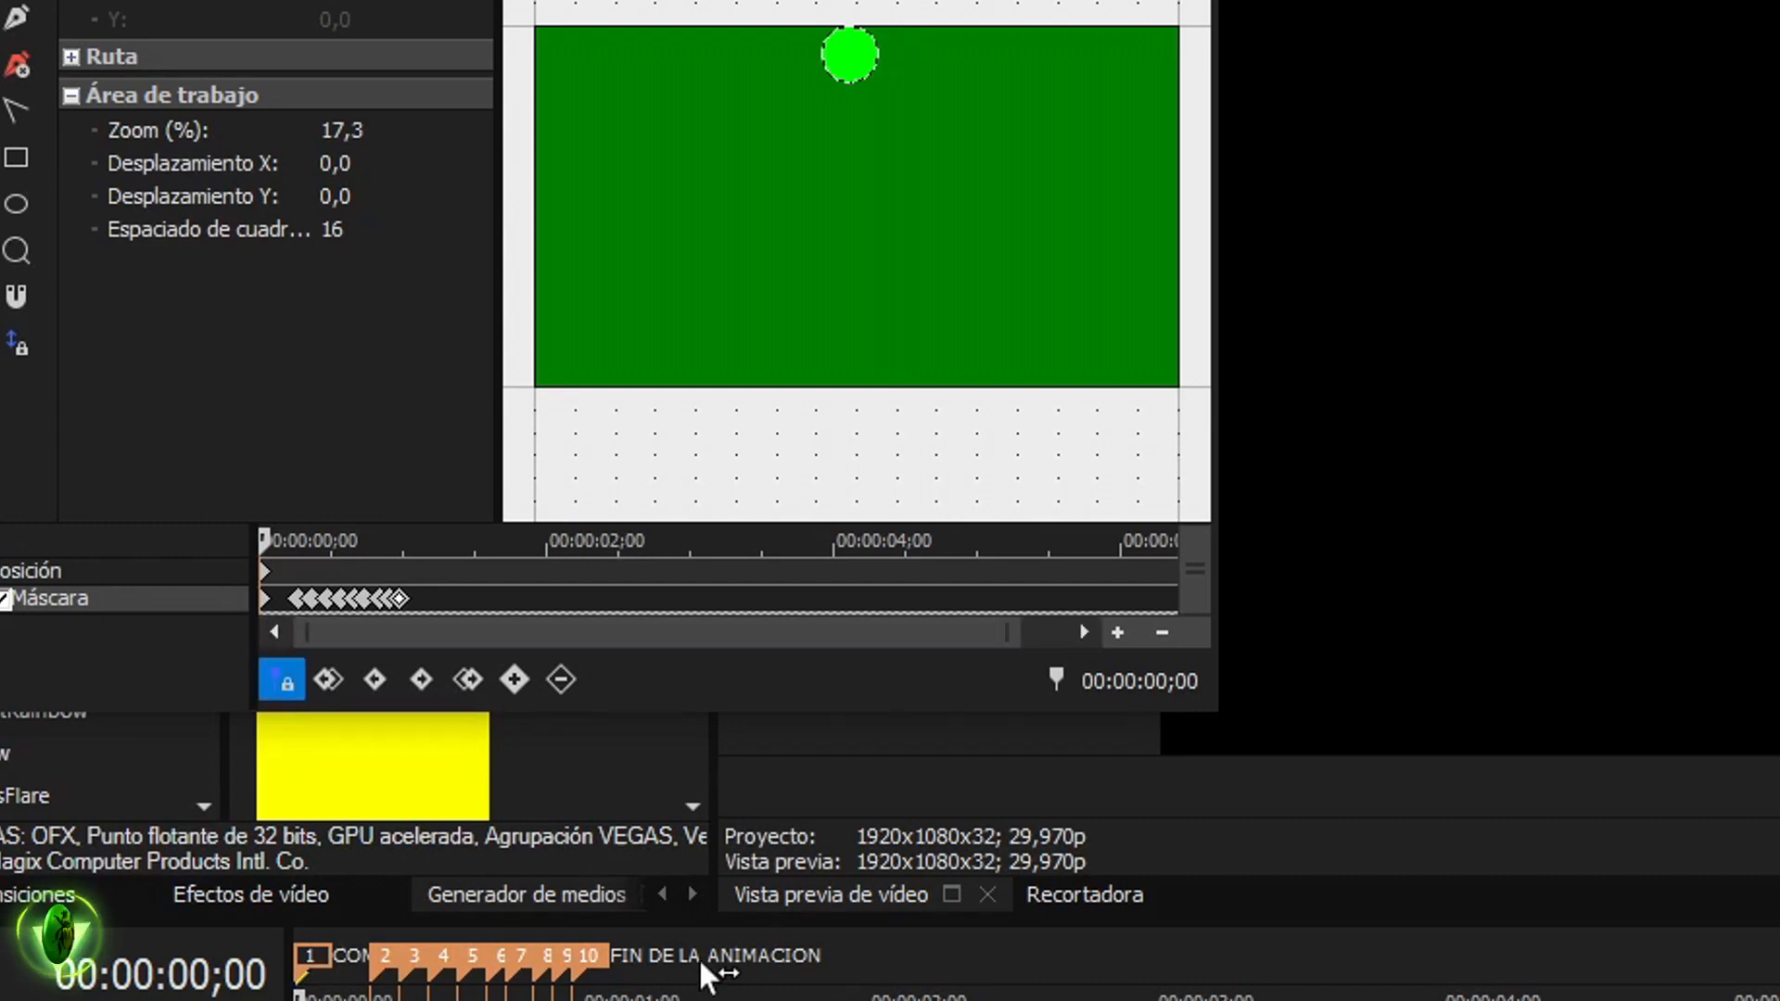
scroll(527, 755, up, 2)
drag(521, 112, 479, 71)
scroll(677, 757, down, 2)
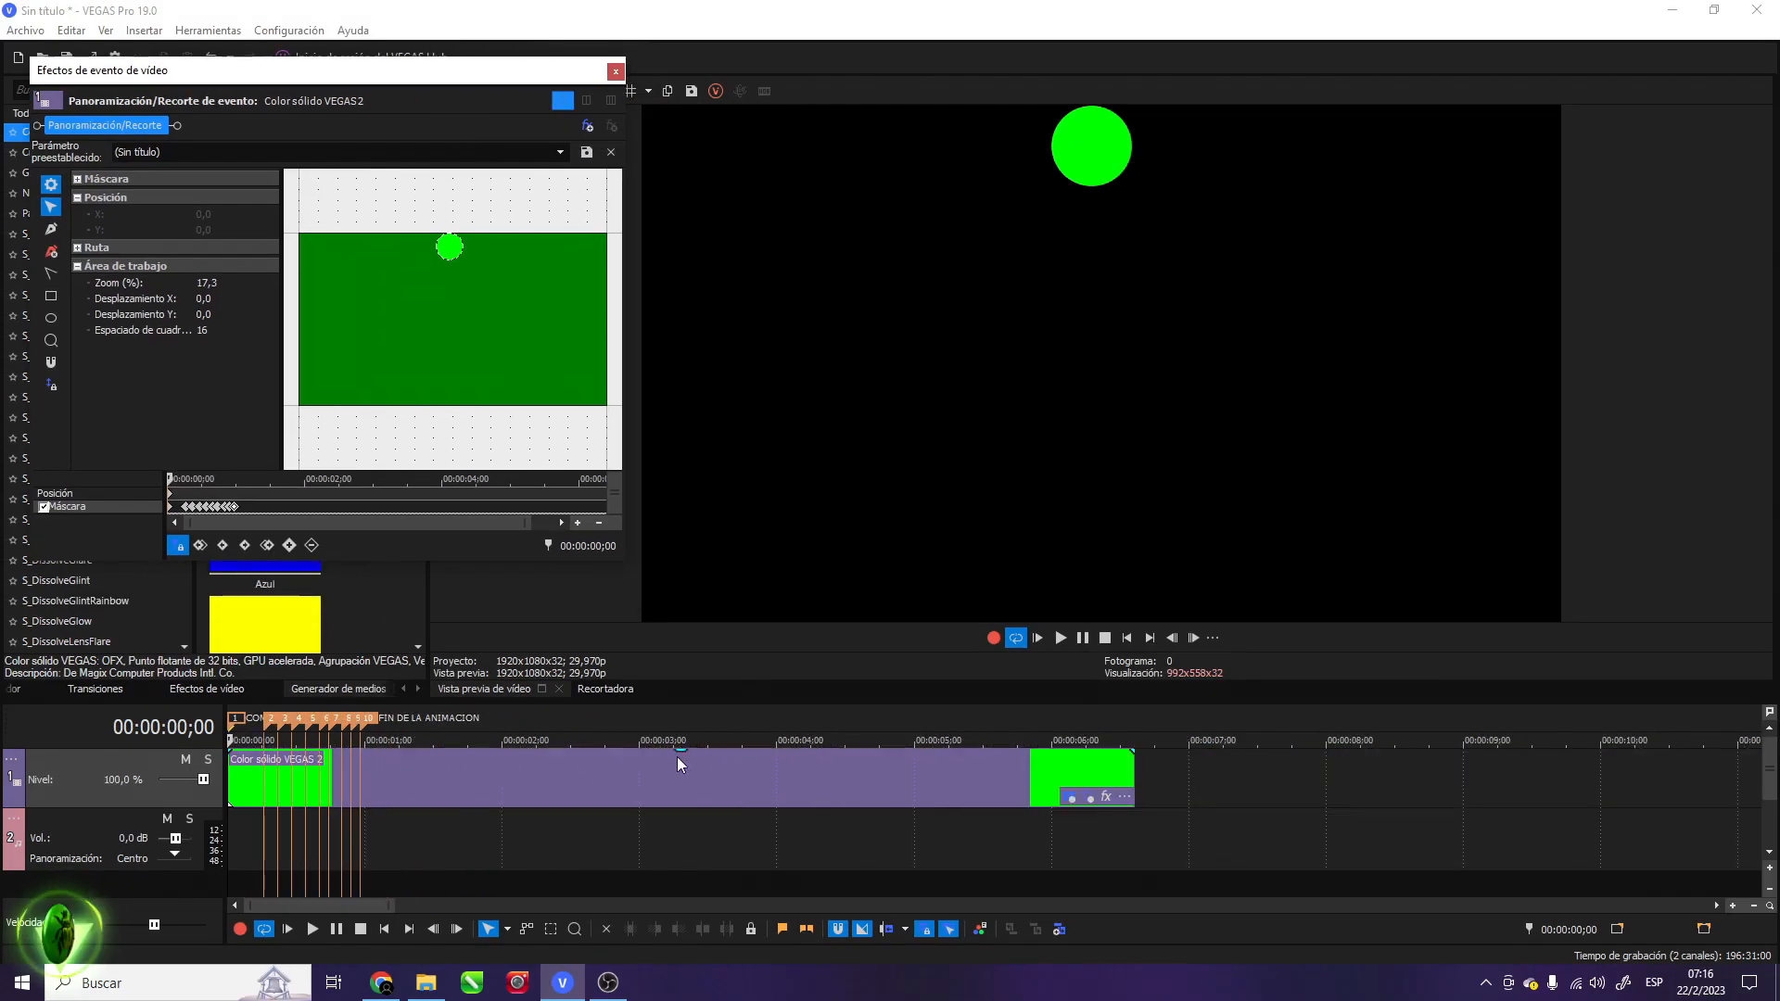
Scrub both the mask keyframe timeline and the main timeline to check that their cursors move together
drag(169, 479, 288, 479)
click(485, 740)
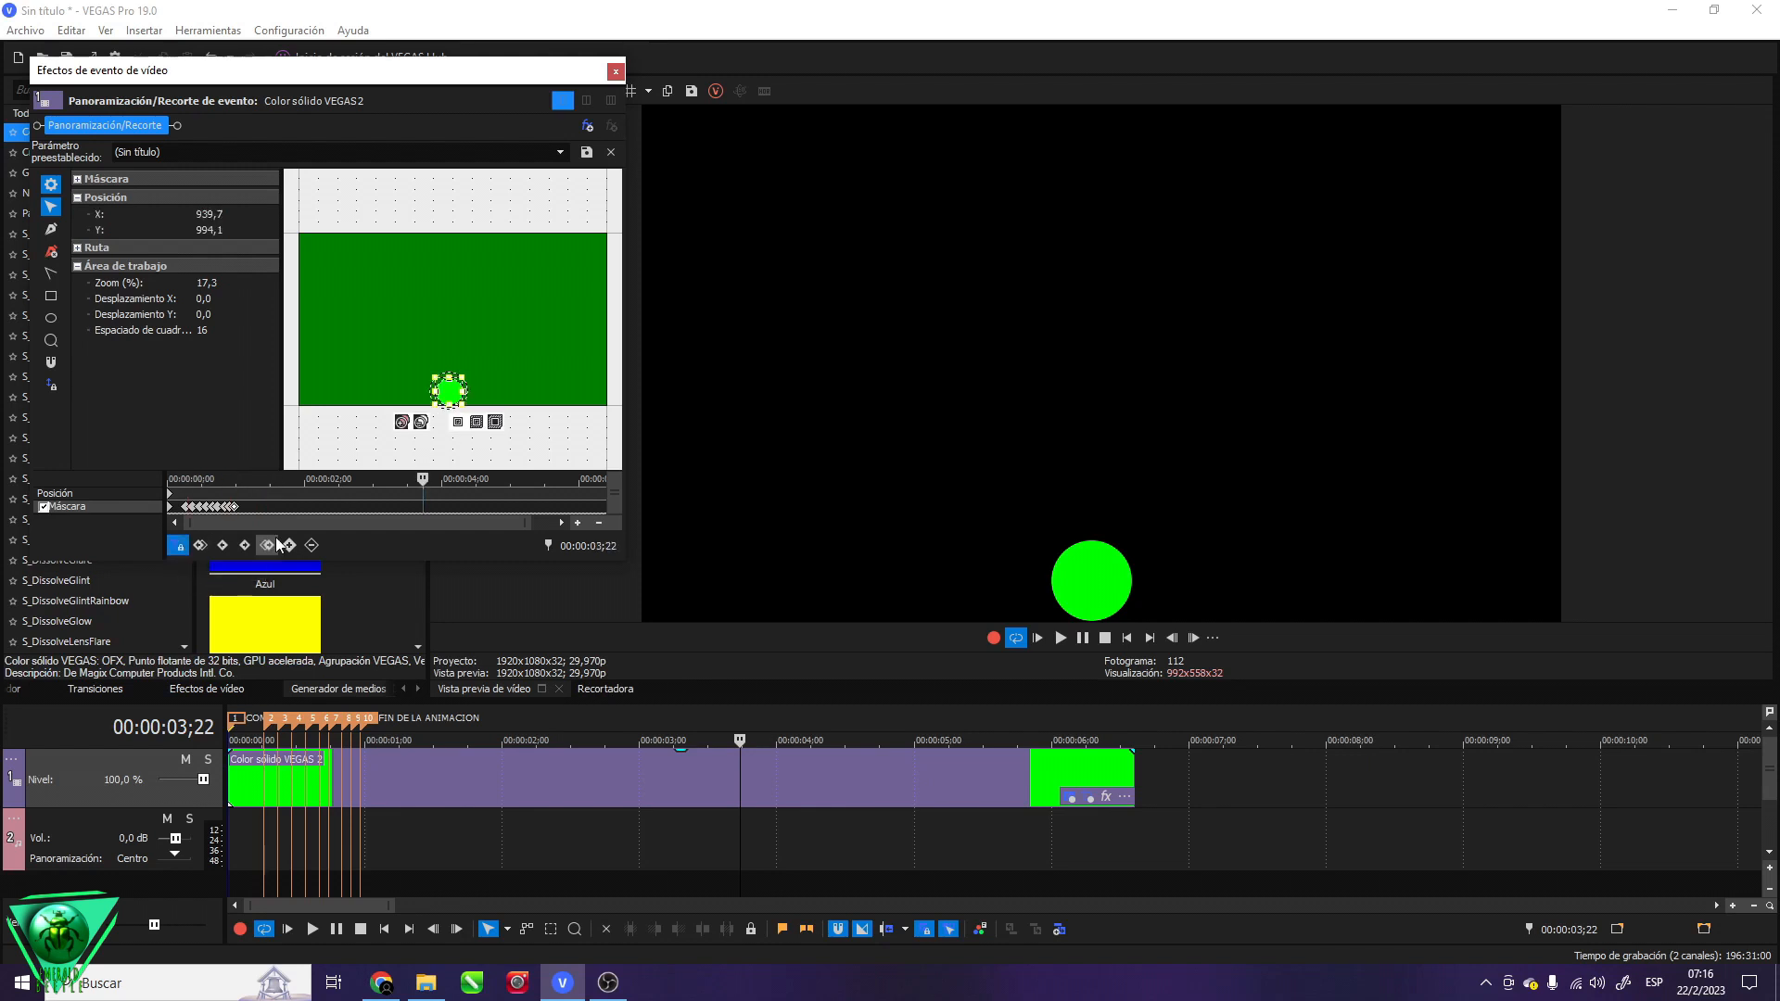
drag(313, 484, 328, 492)
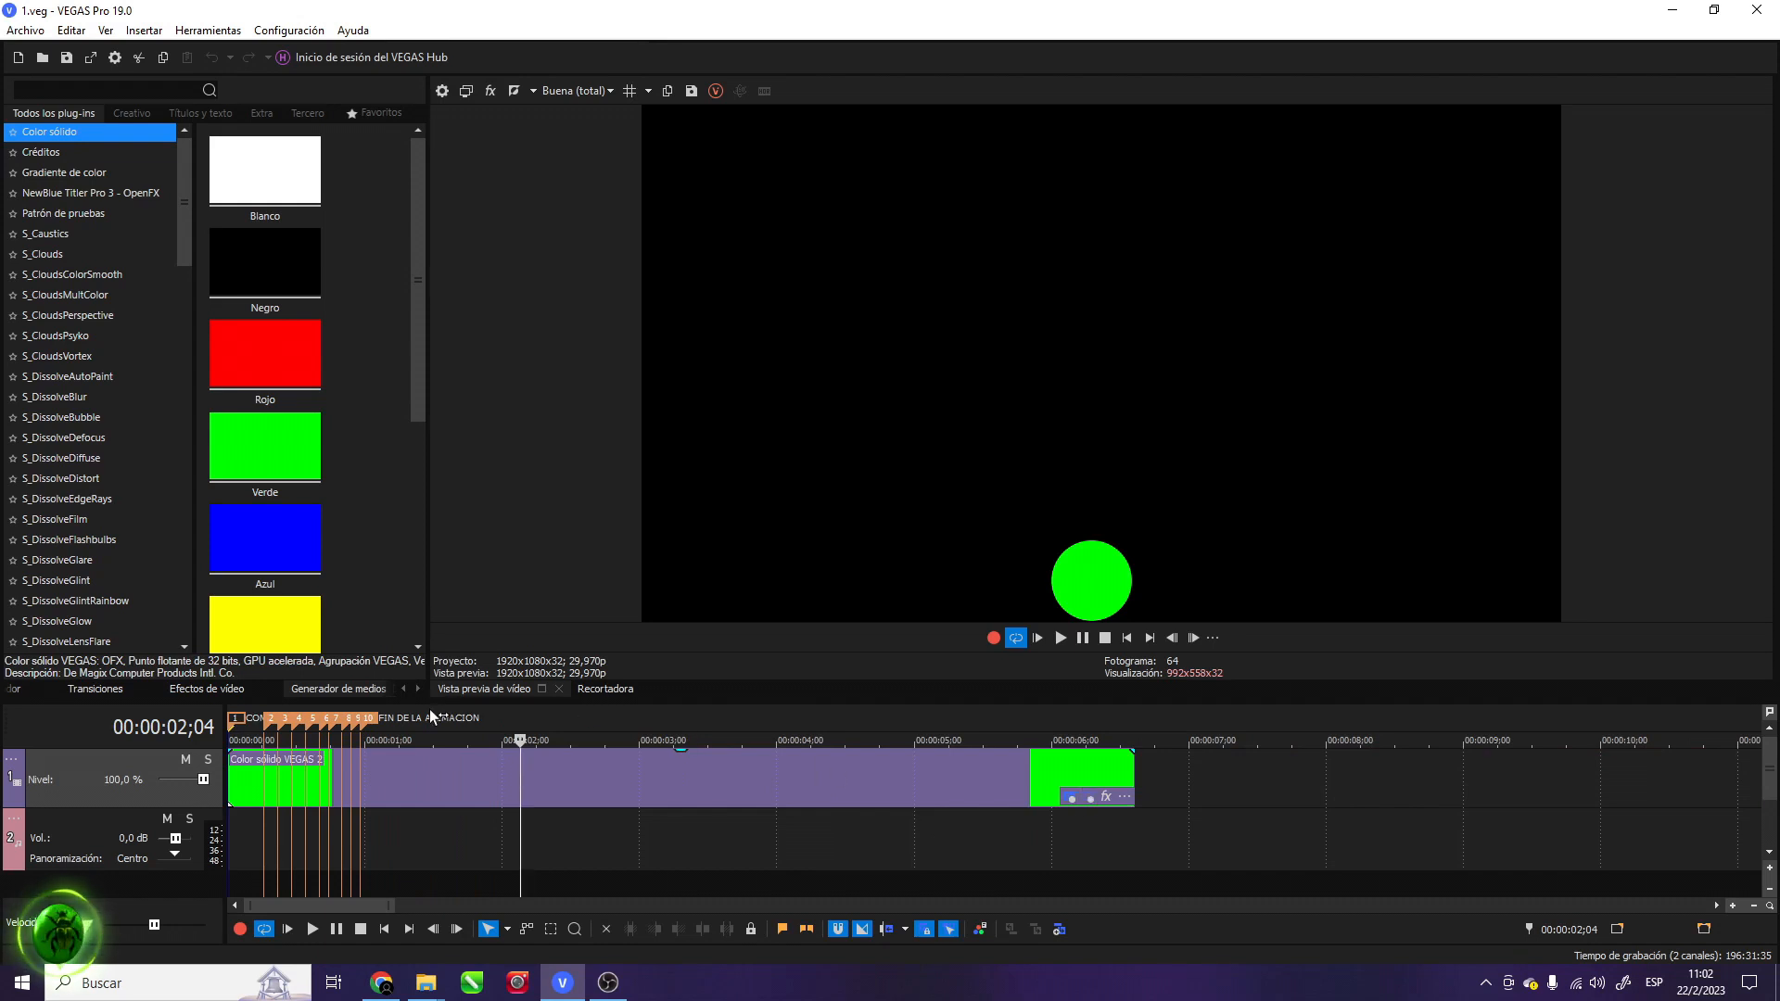
Mark a playback region from the timeline start to just past the "FIN DE LA ANIMACION" marker
scroll(447, 731, up, 3)
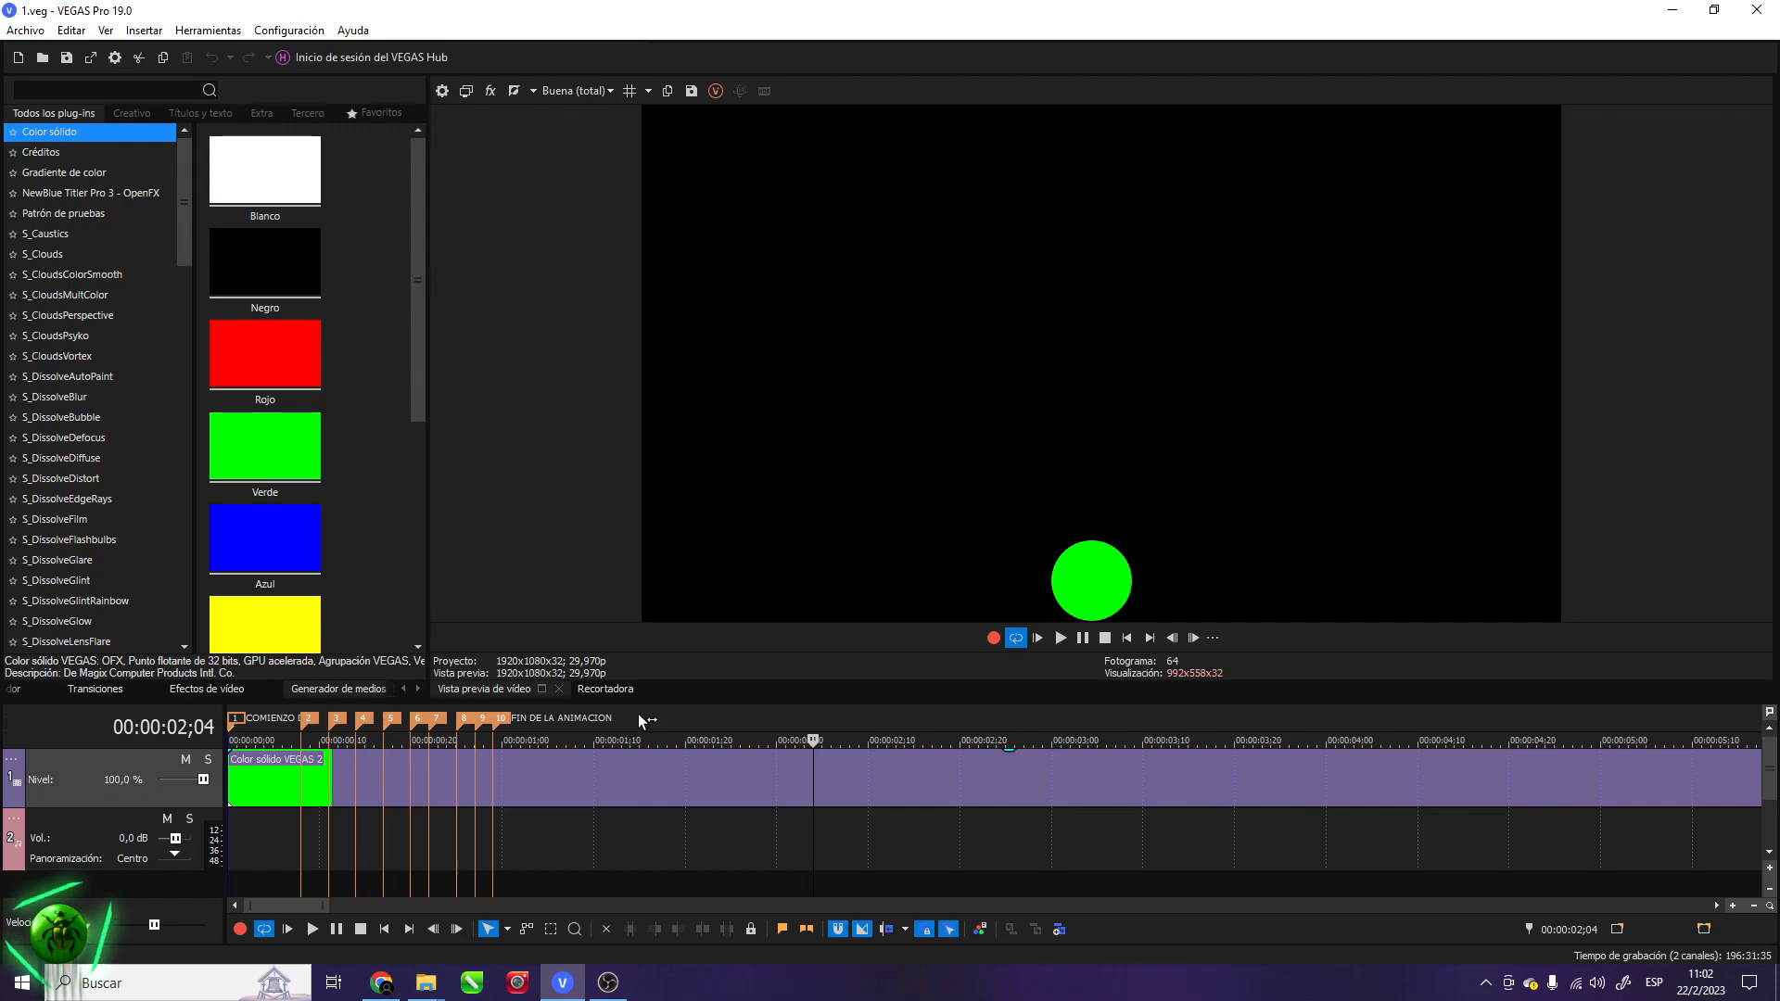
drag(638, 714, 93, 699)
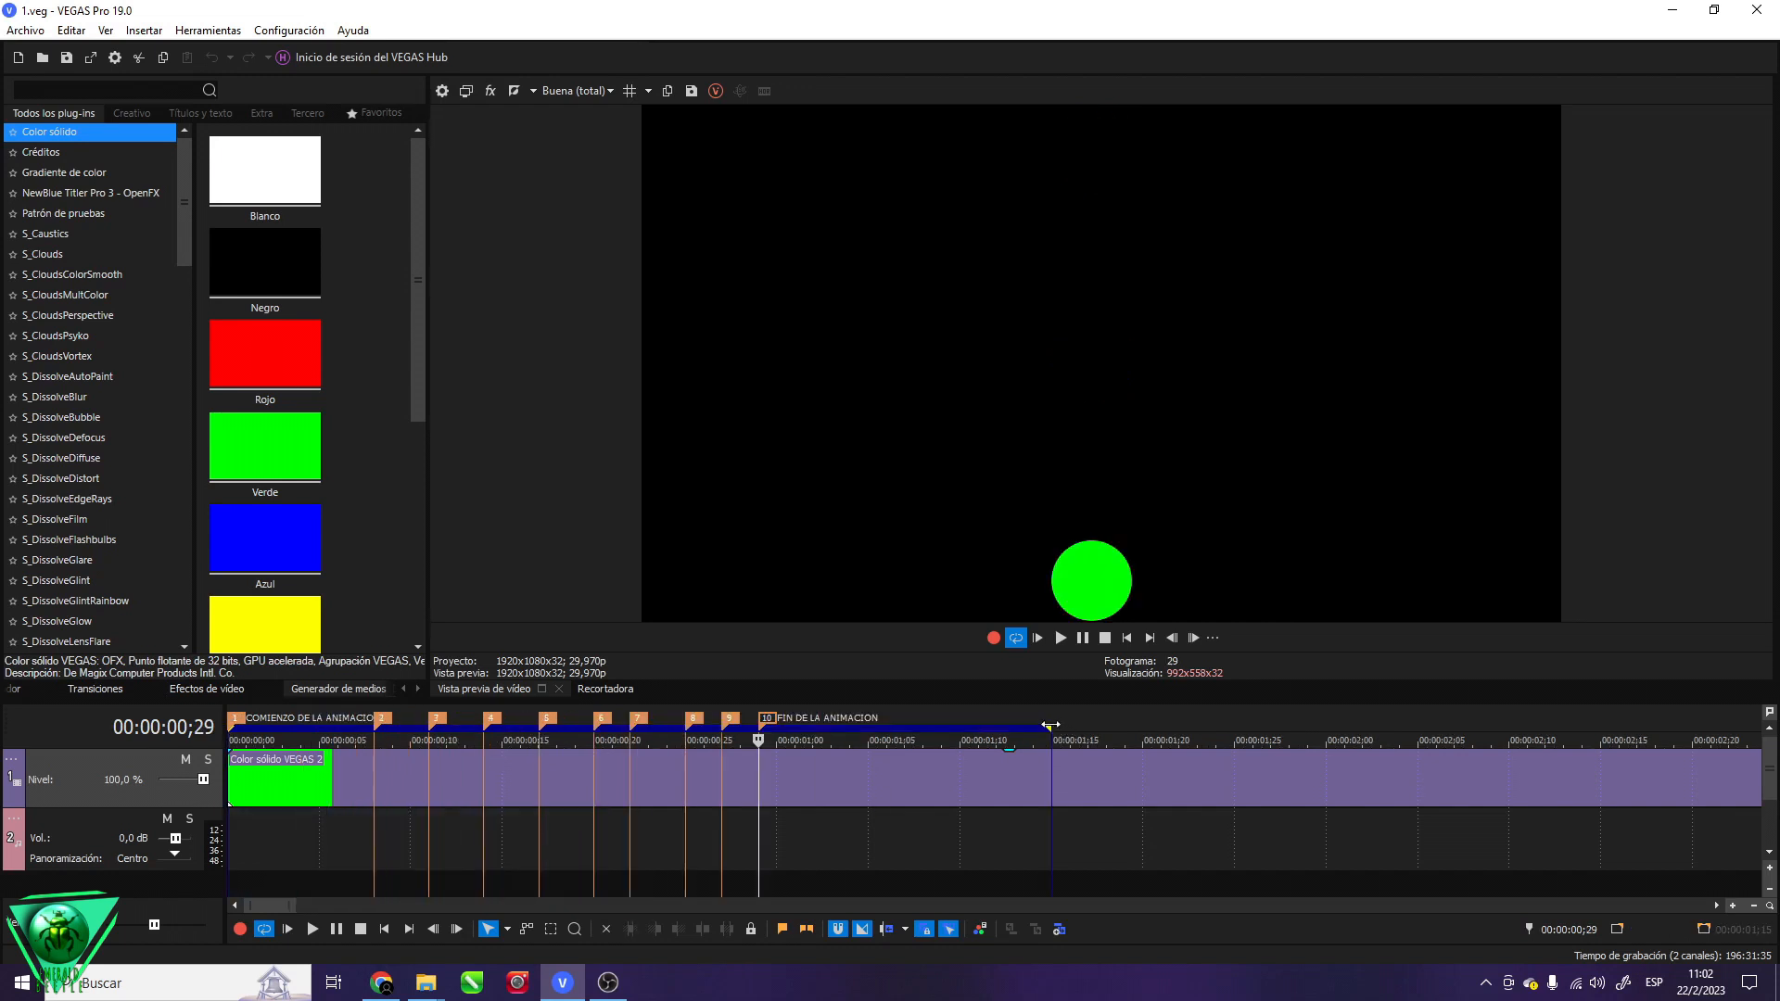
drag(1049, 728, 794, 737)
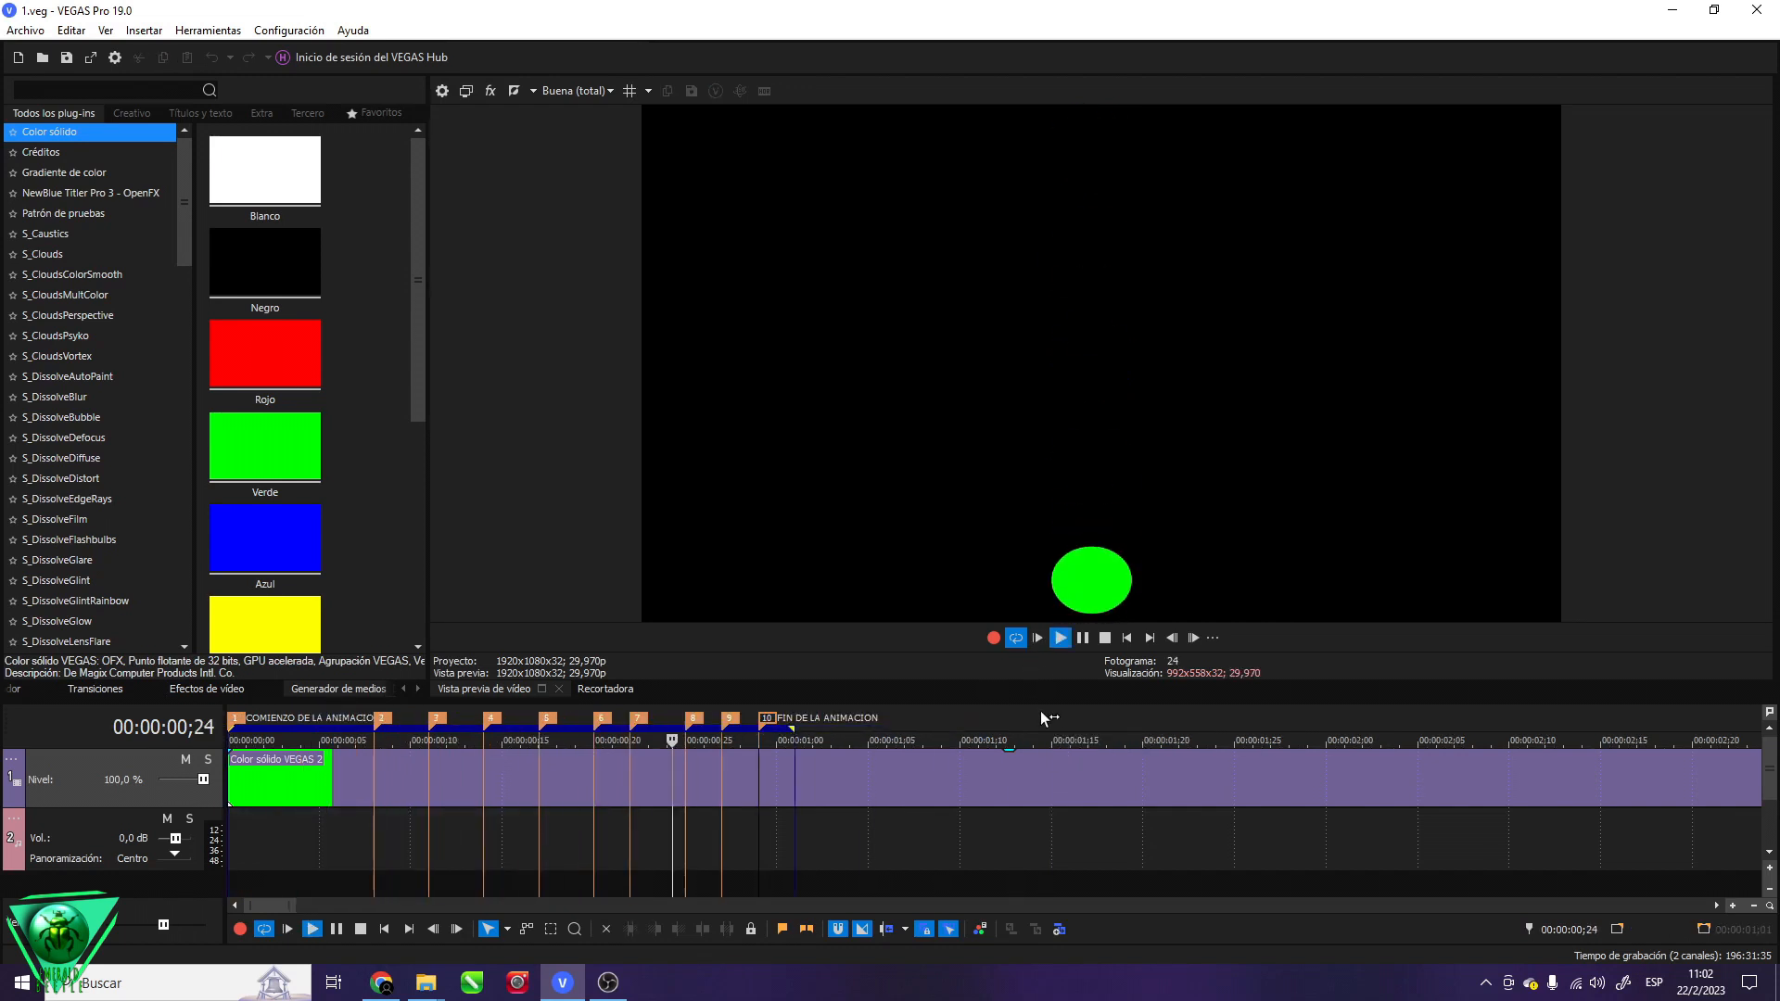
Play the animation from the start with loop playback off, stop it and re-enable looping
click(1016, 638)
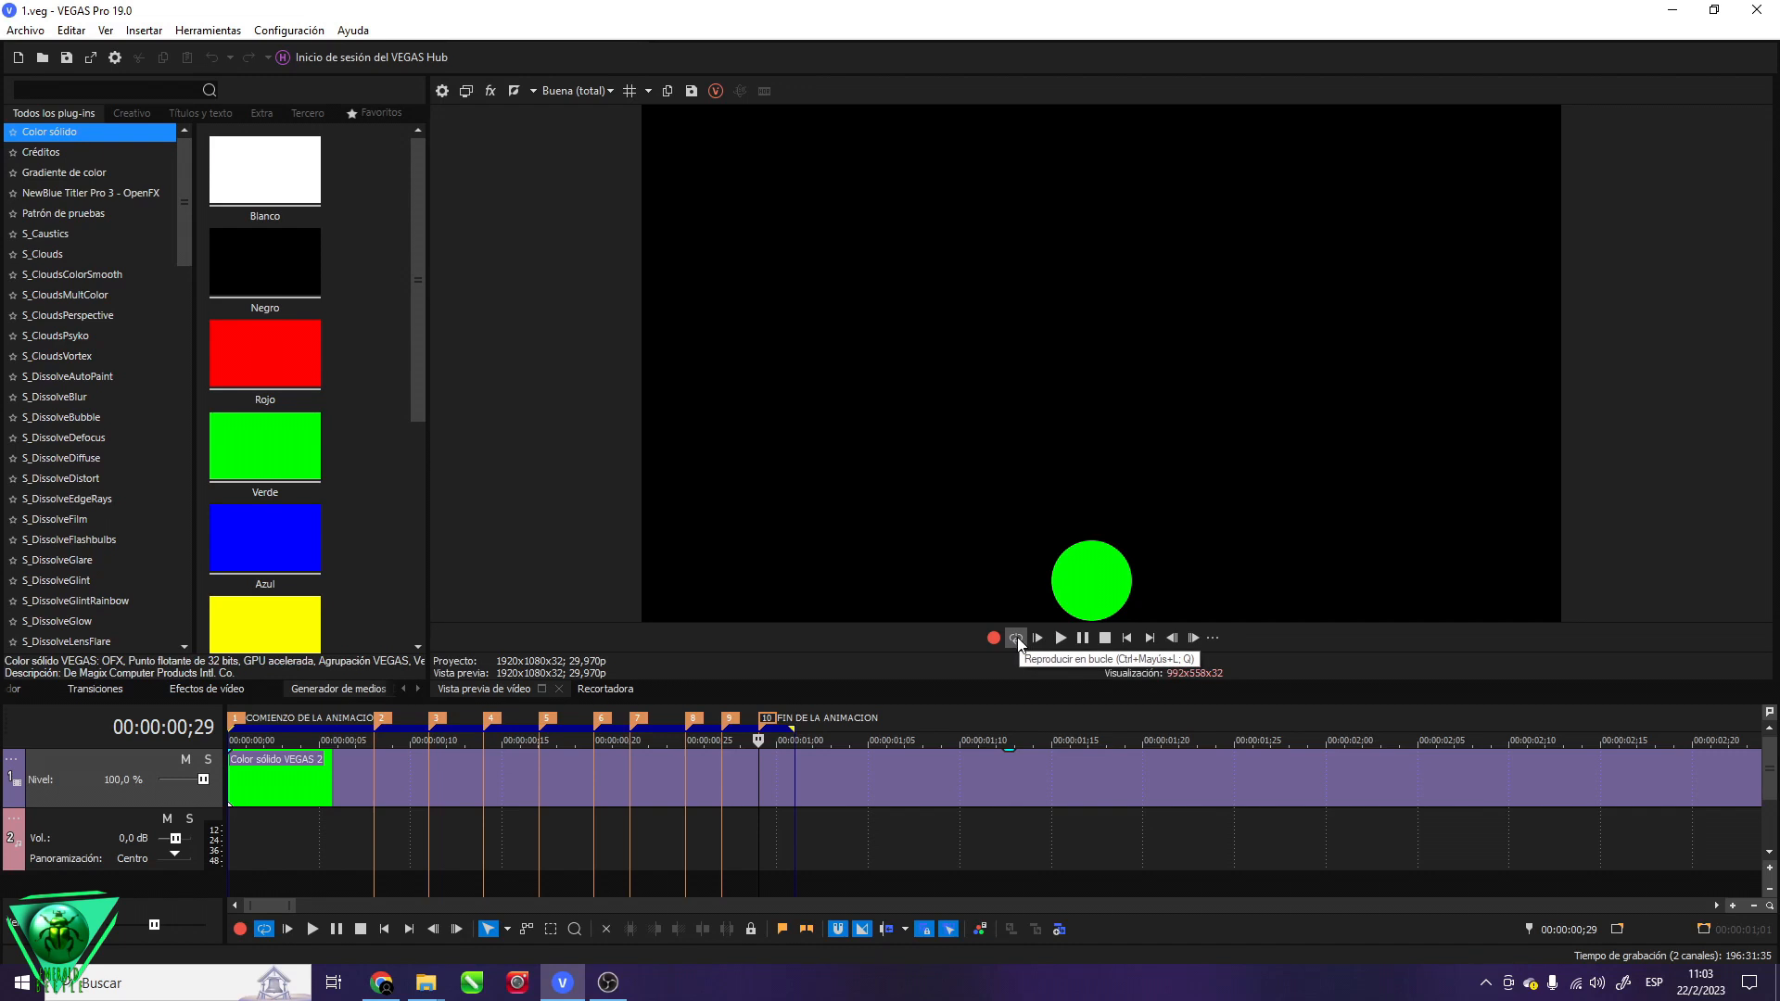
scroll(660, 755, down, 2)
click(1037, 638)
click(1105, 638)
click(1016, 638)
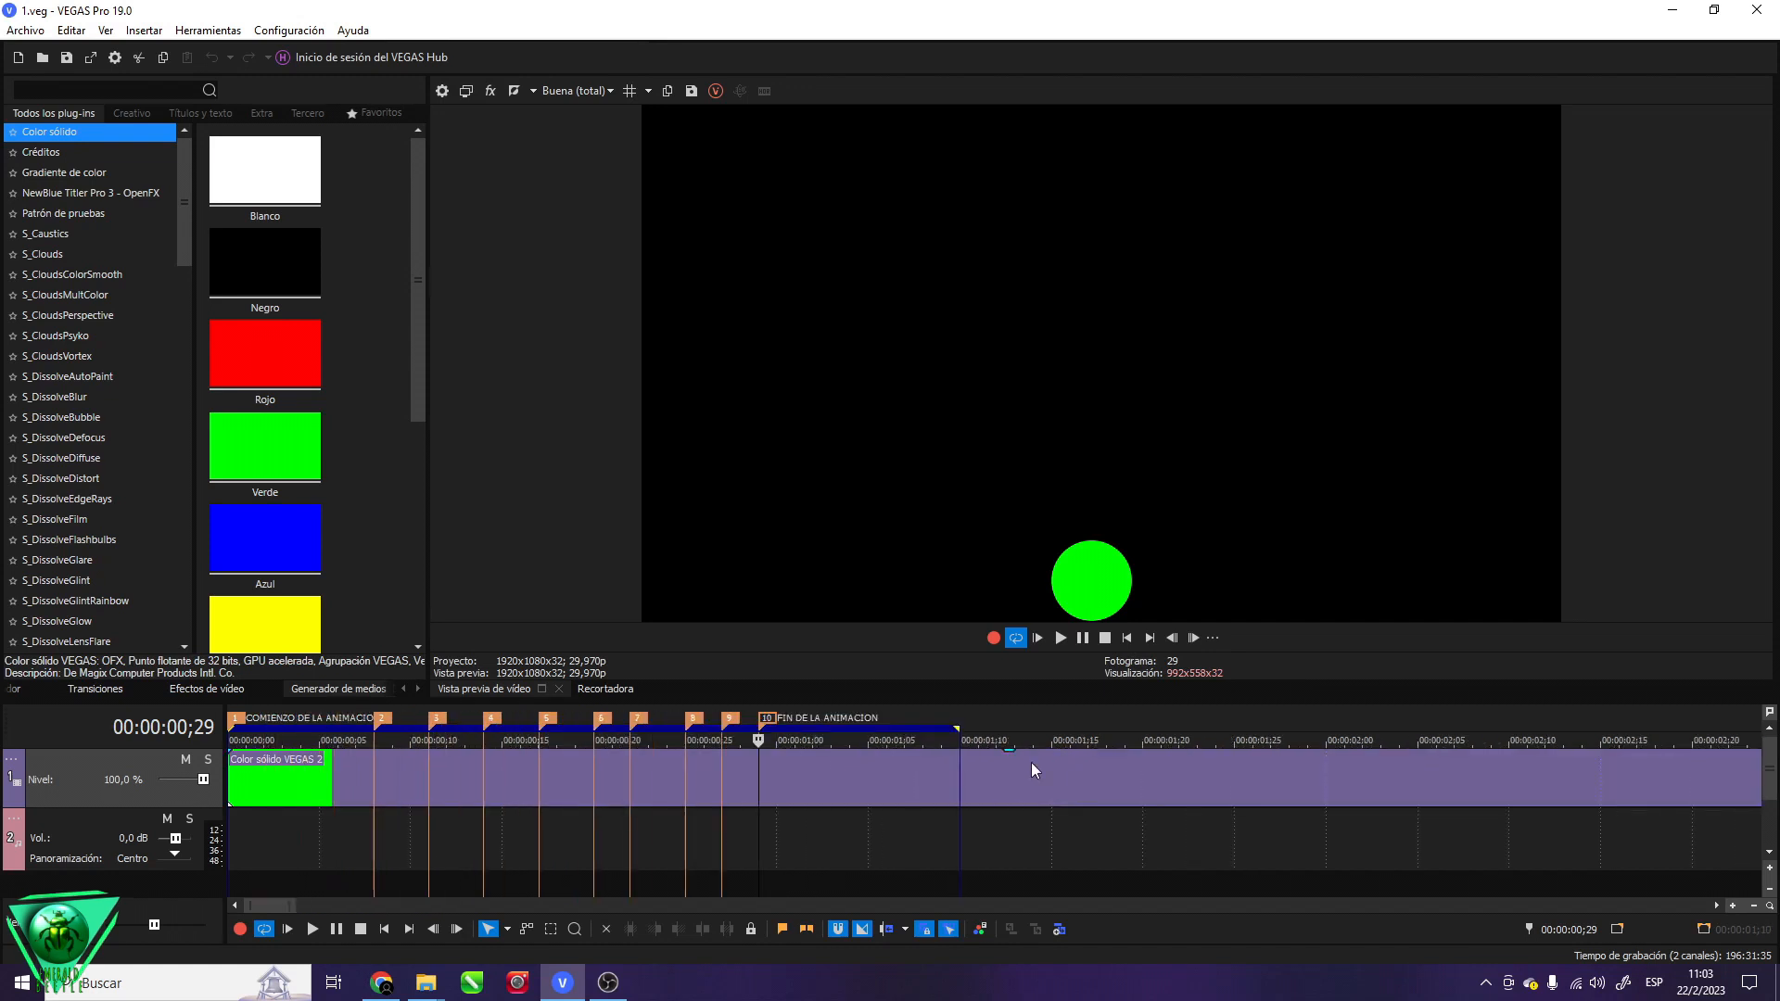
Play the marked region with loop playback on to review the bouncing animation repeatedly
key(space)
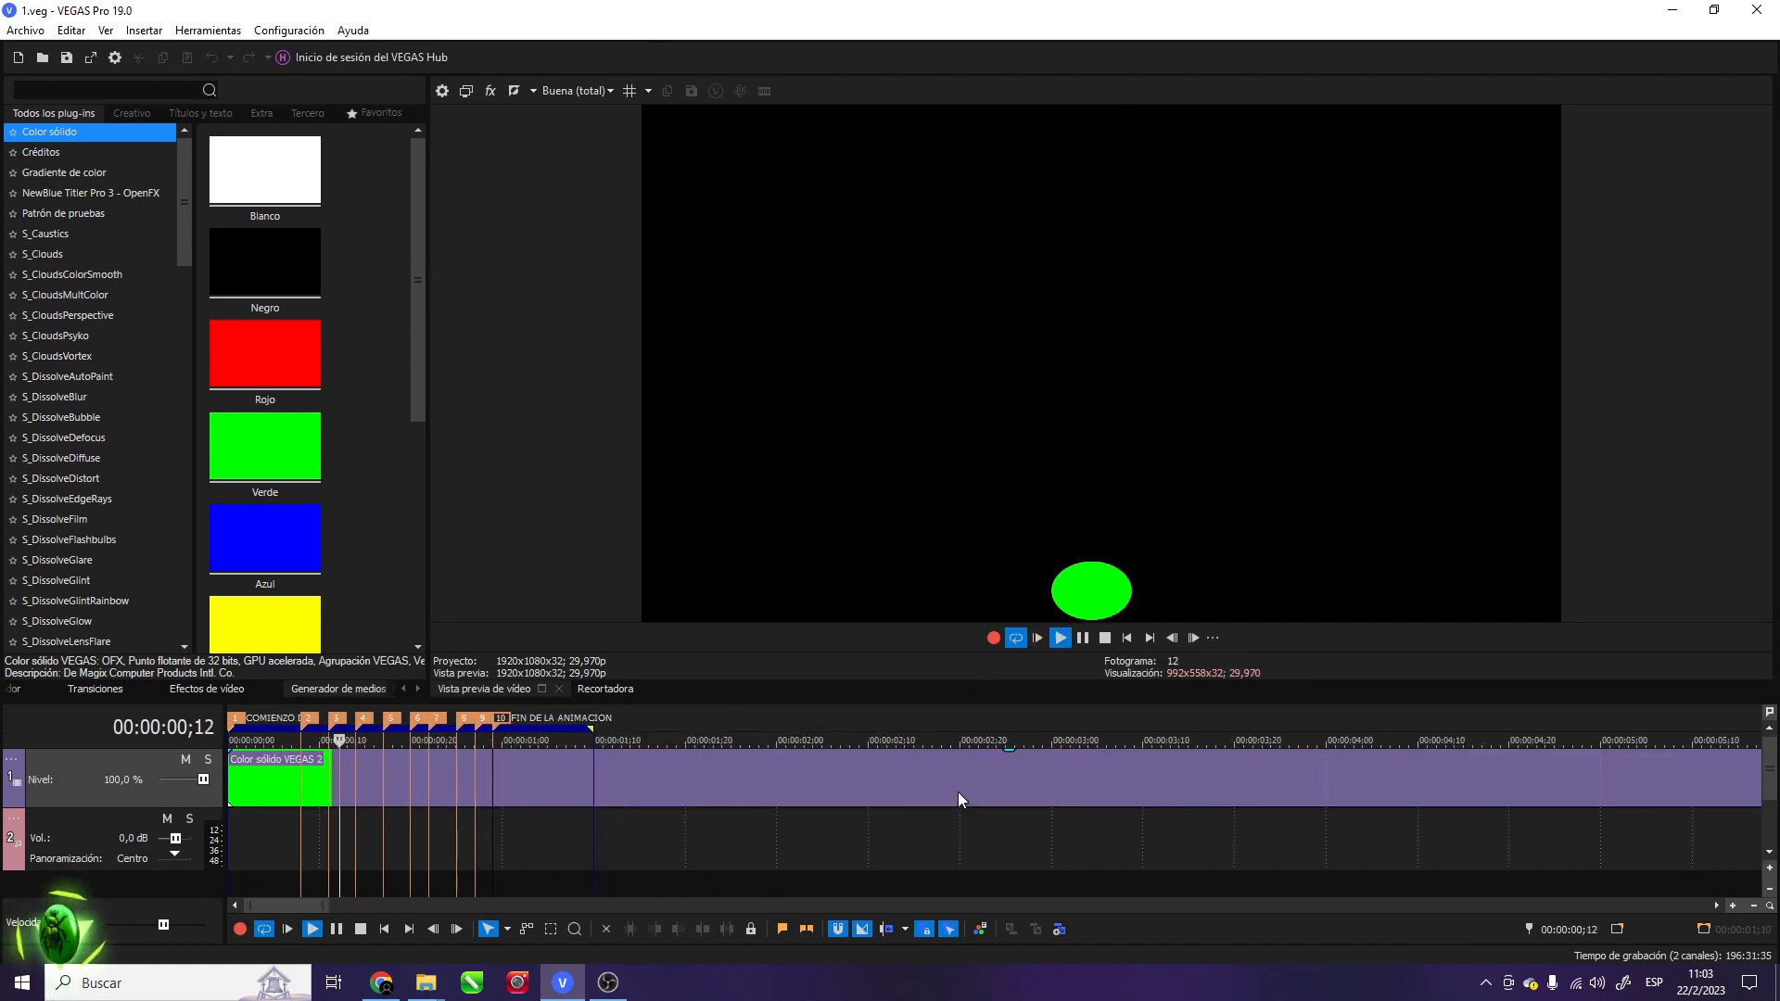
click(1105, 638)
scroll(326, 833, up, 2)
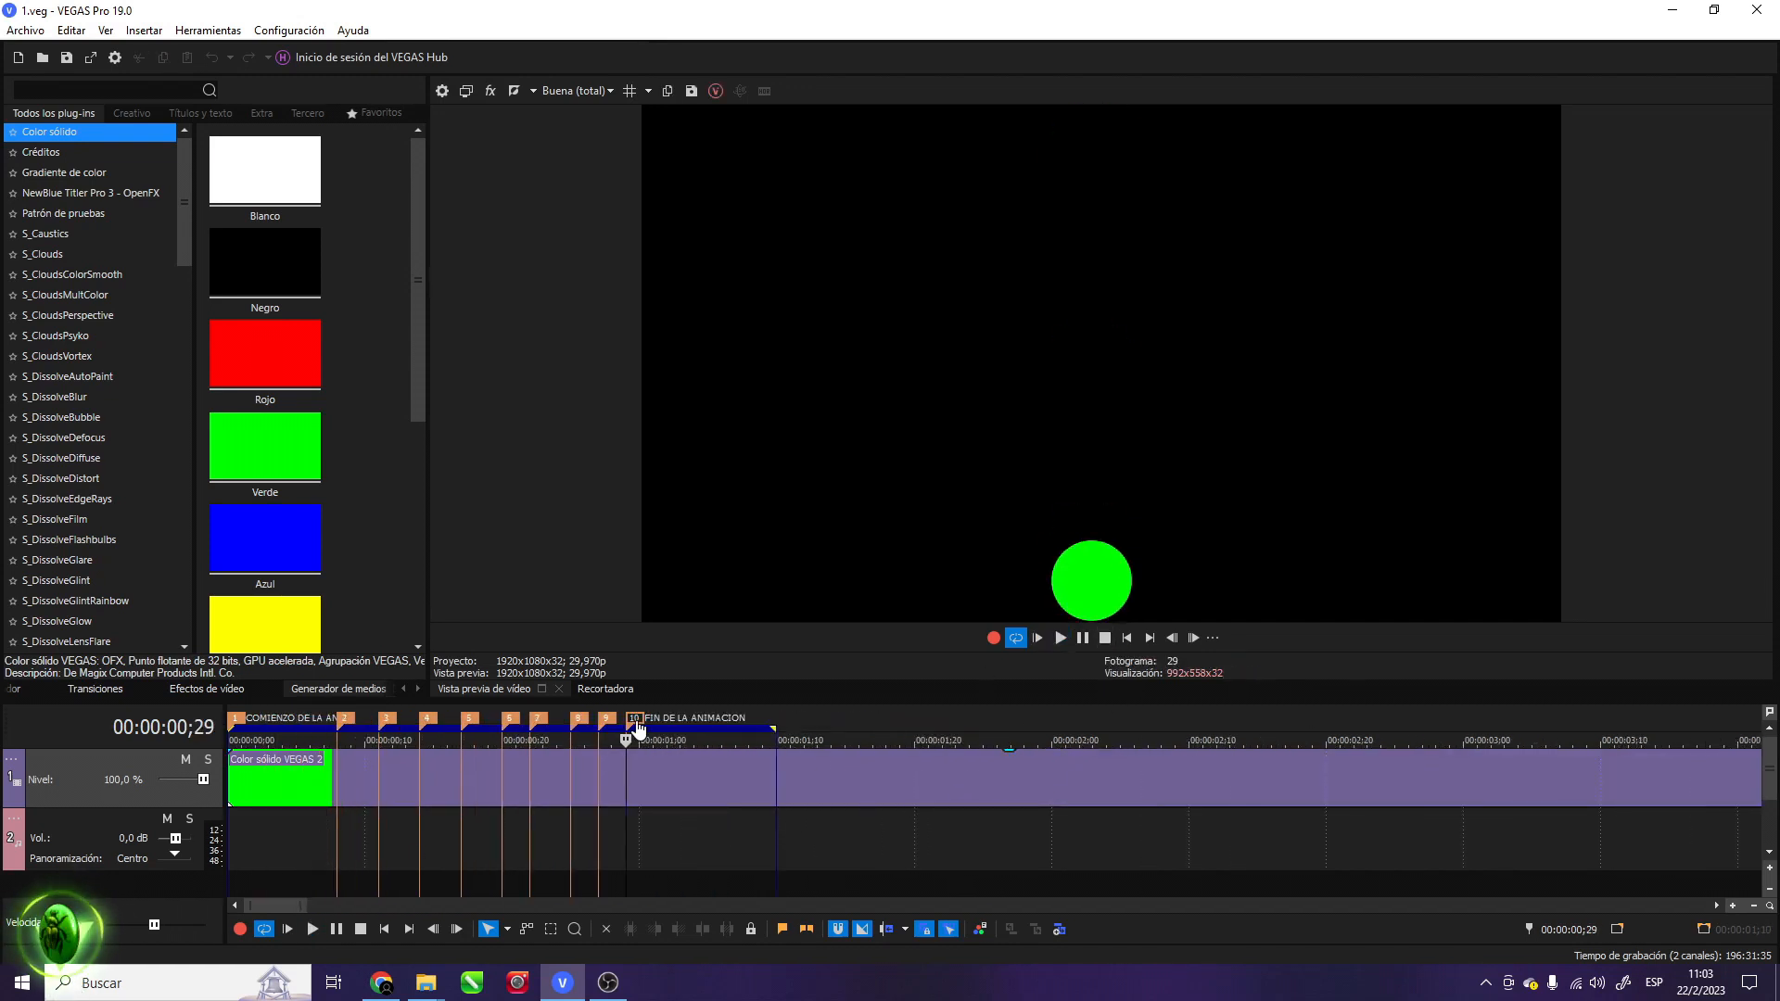
click(1037, 637)
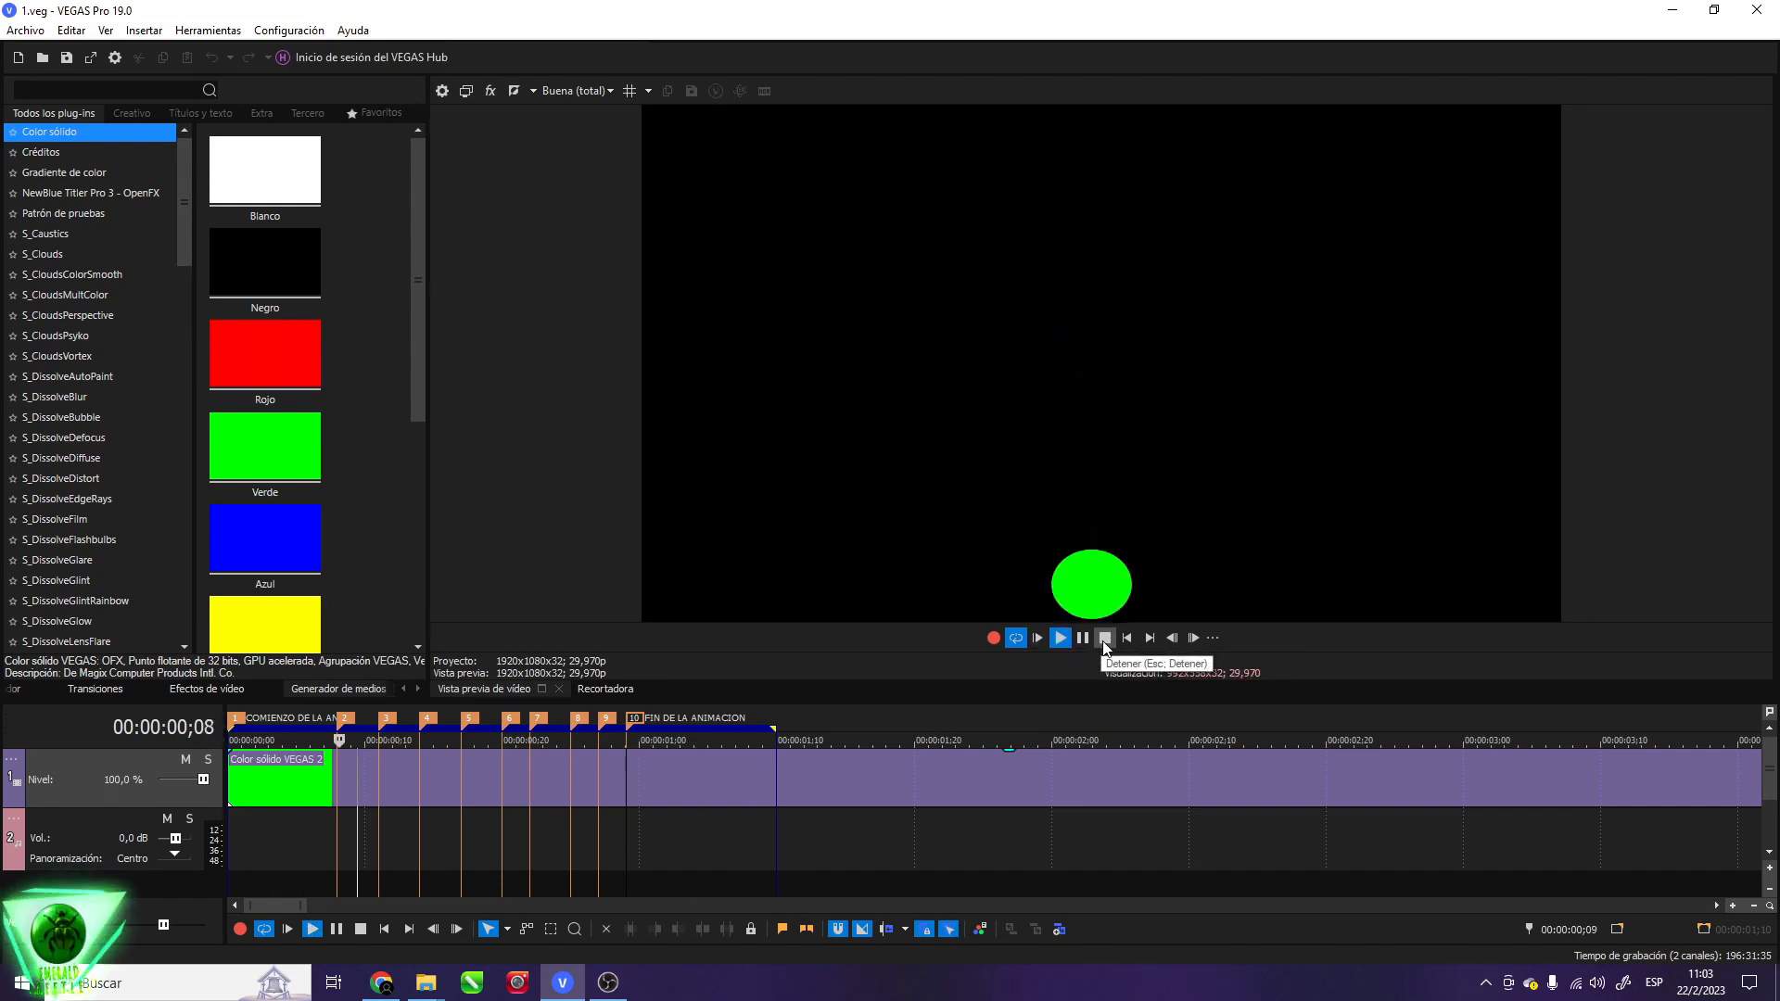
scroll(509, 855, down, 3)
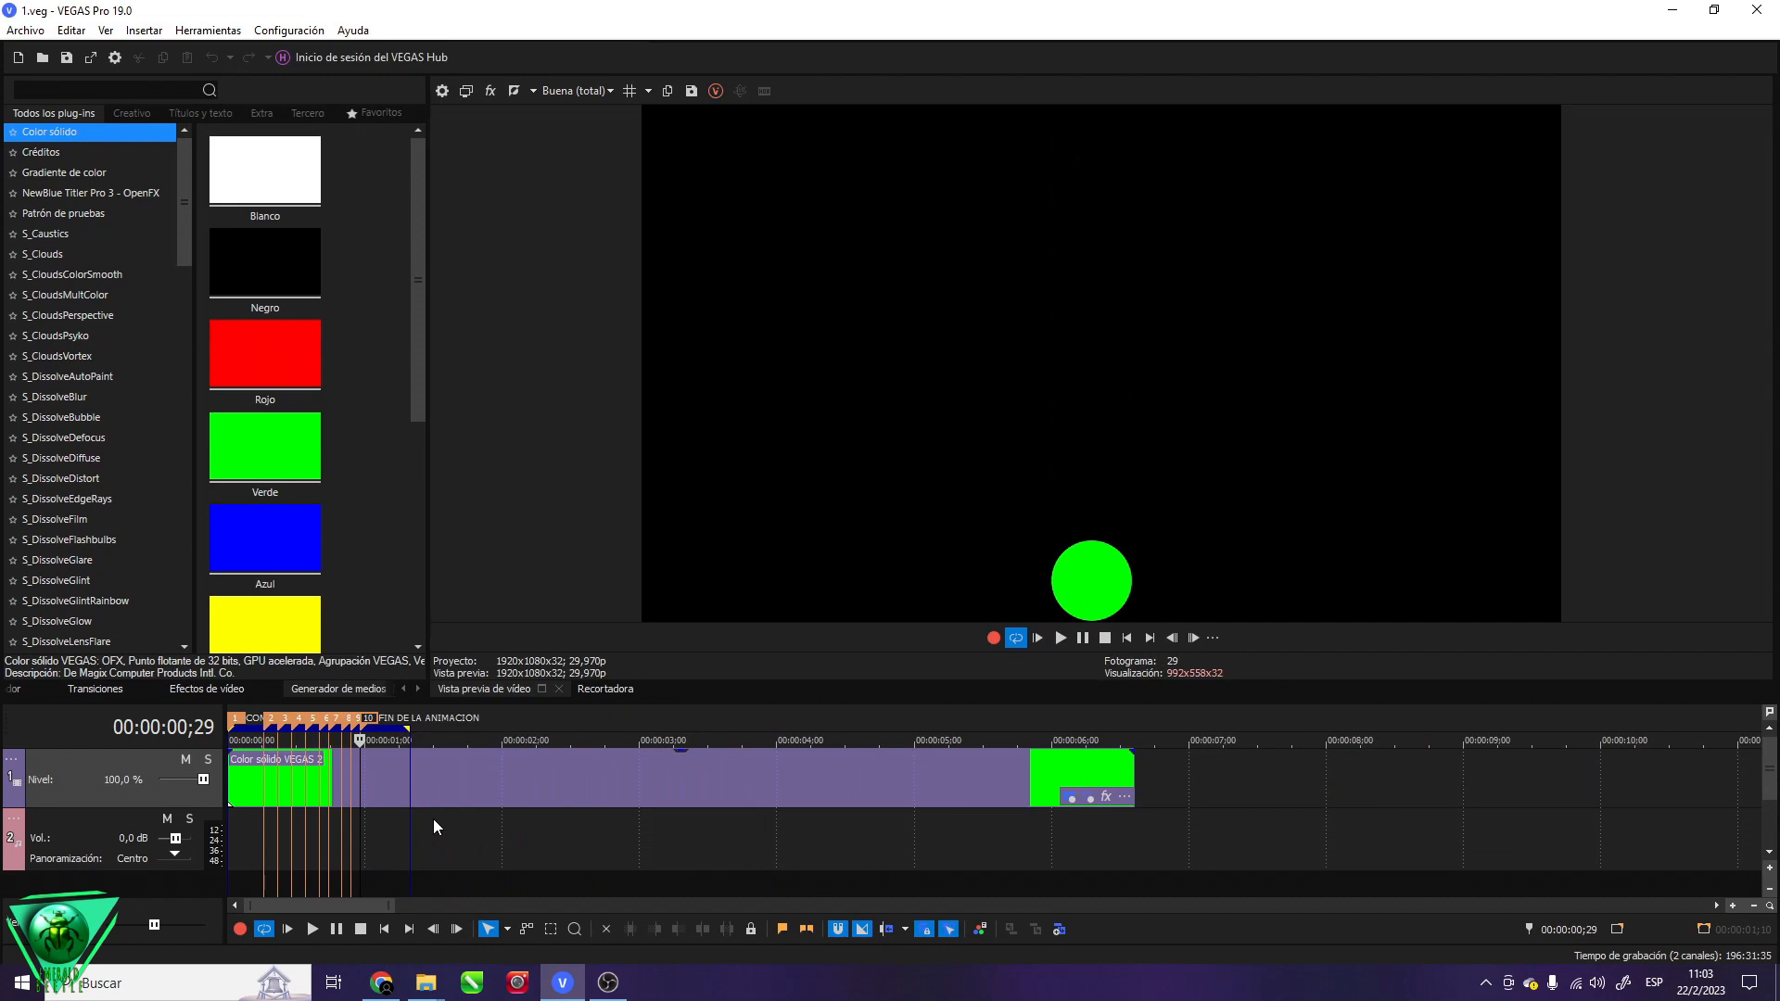
Duplicate the green clip further along the same track, leaving a gap, as a new copy of the source media
click(443, 779)
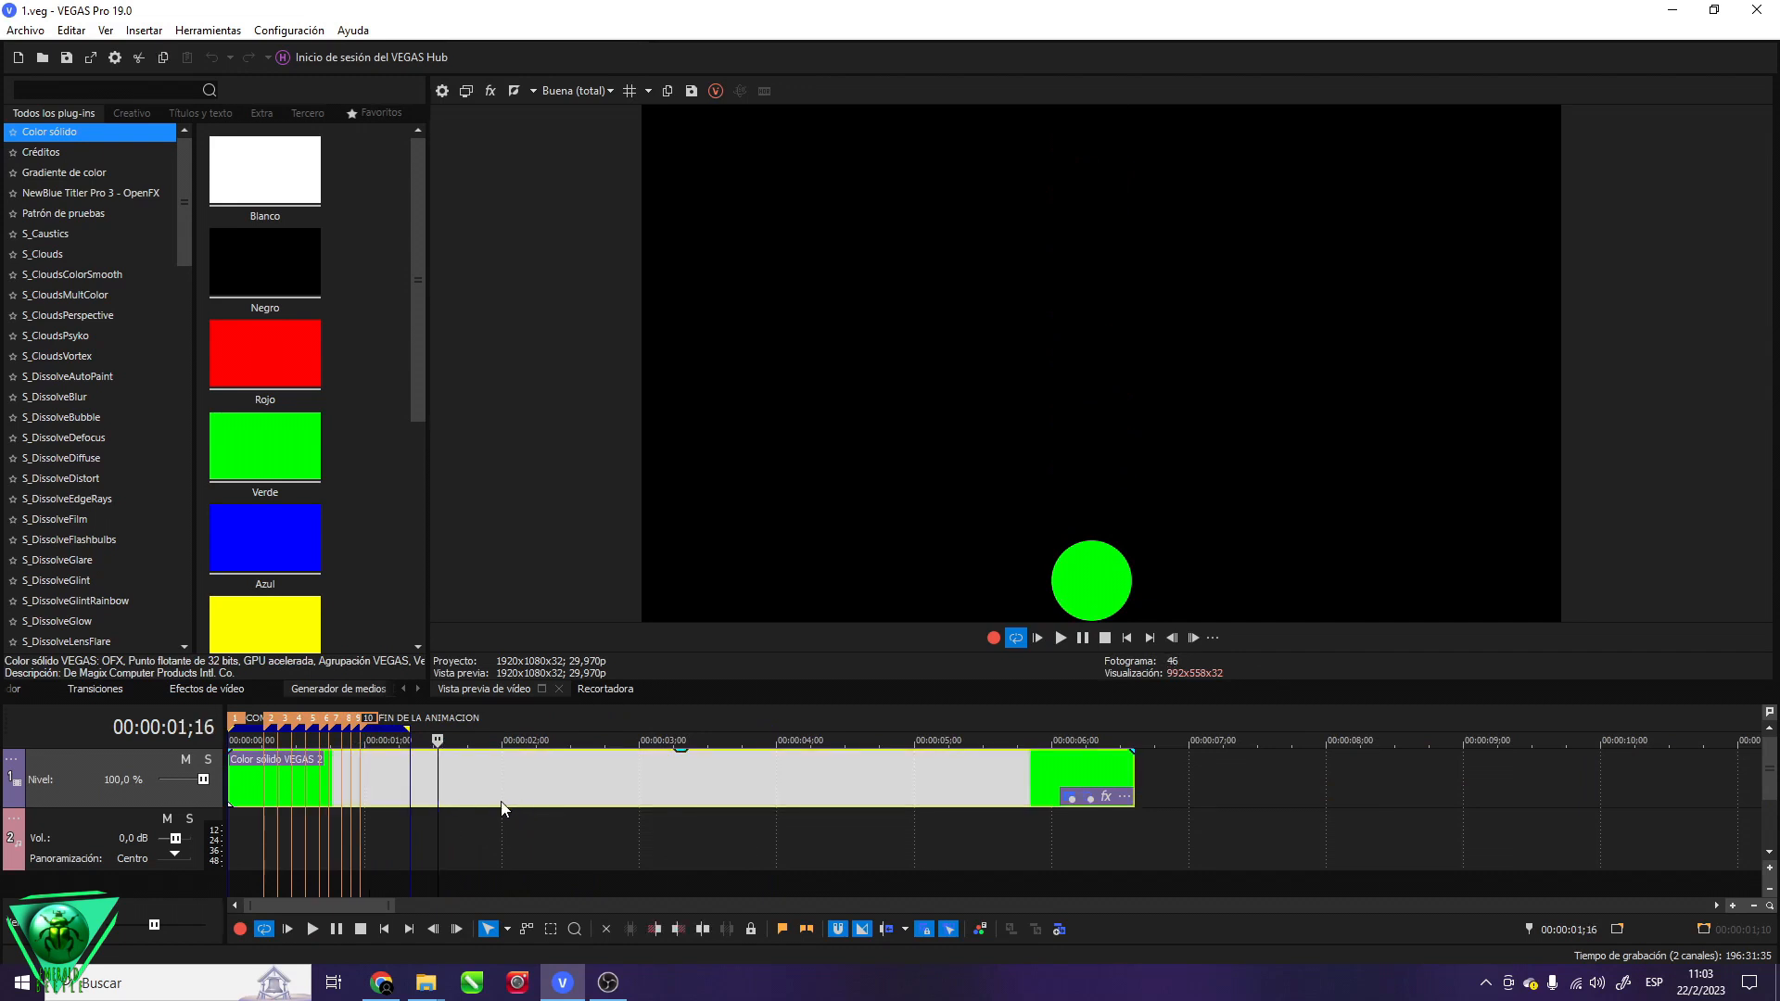
drag(470, 783, 1411, 790)
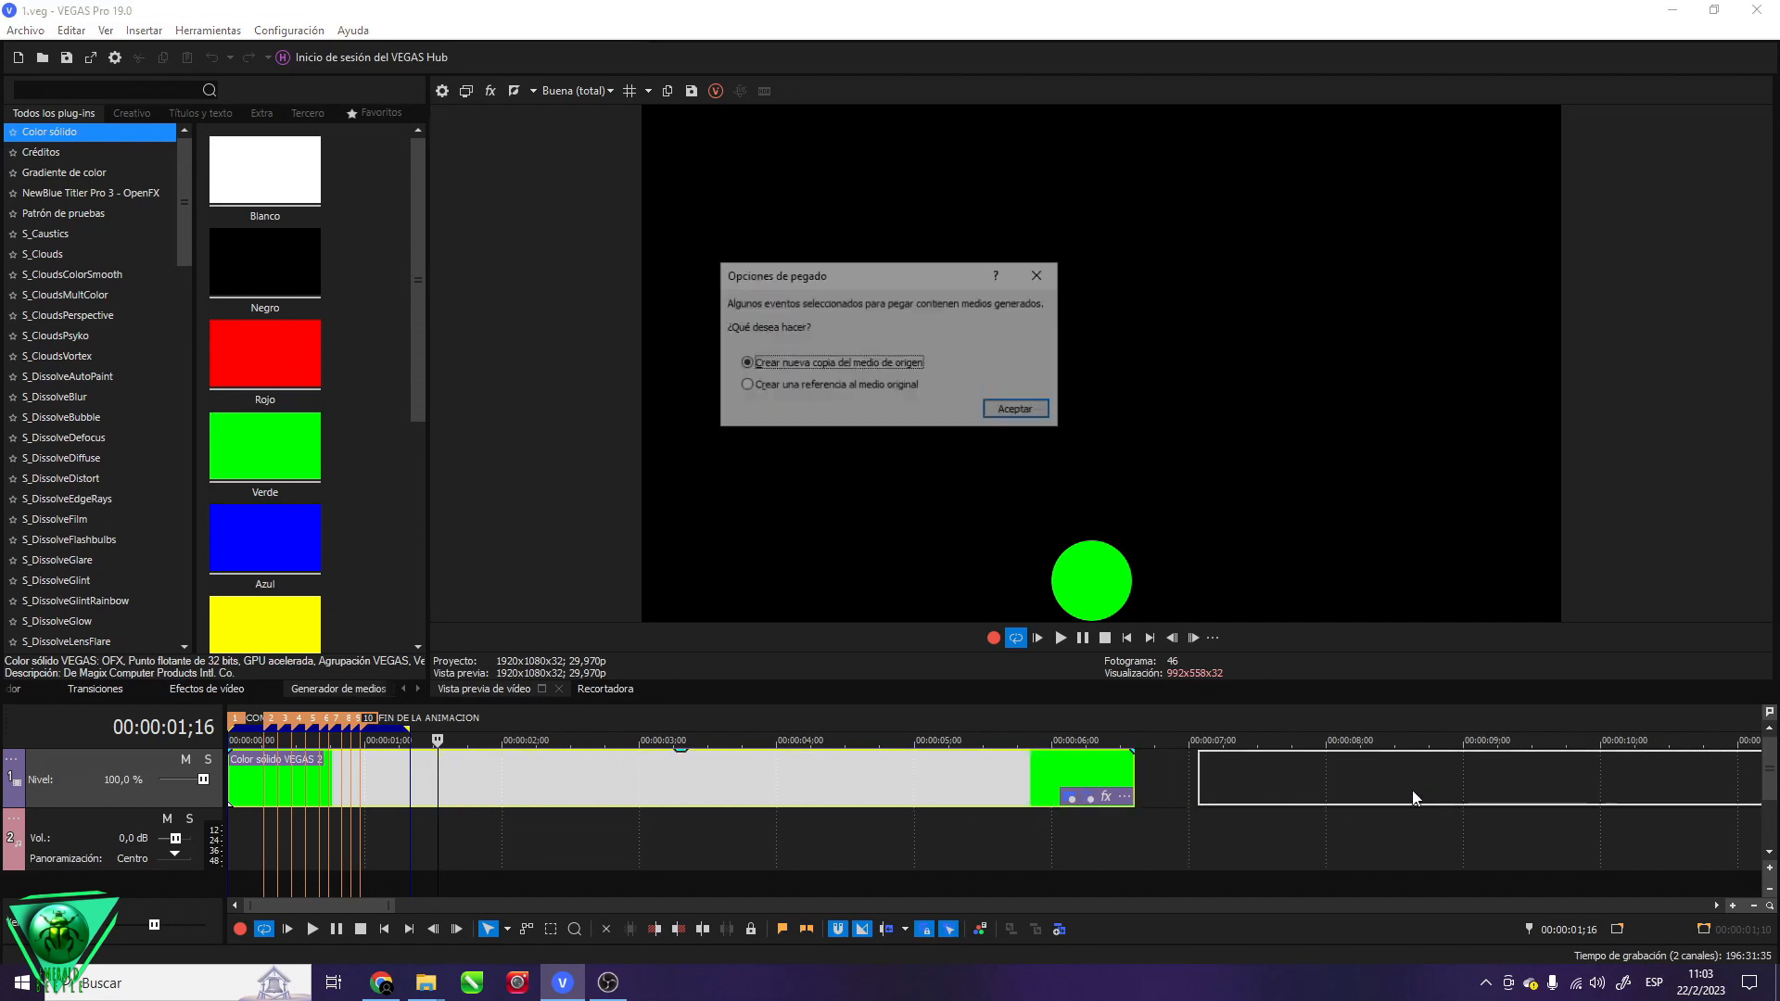
click(1020, 413)
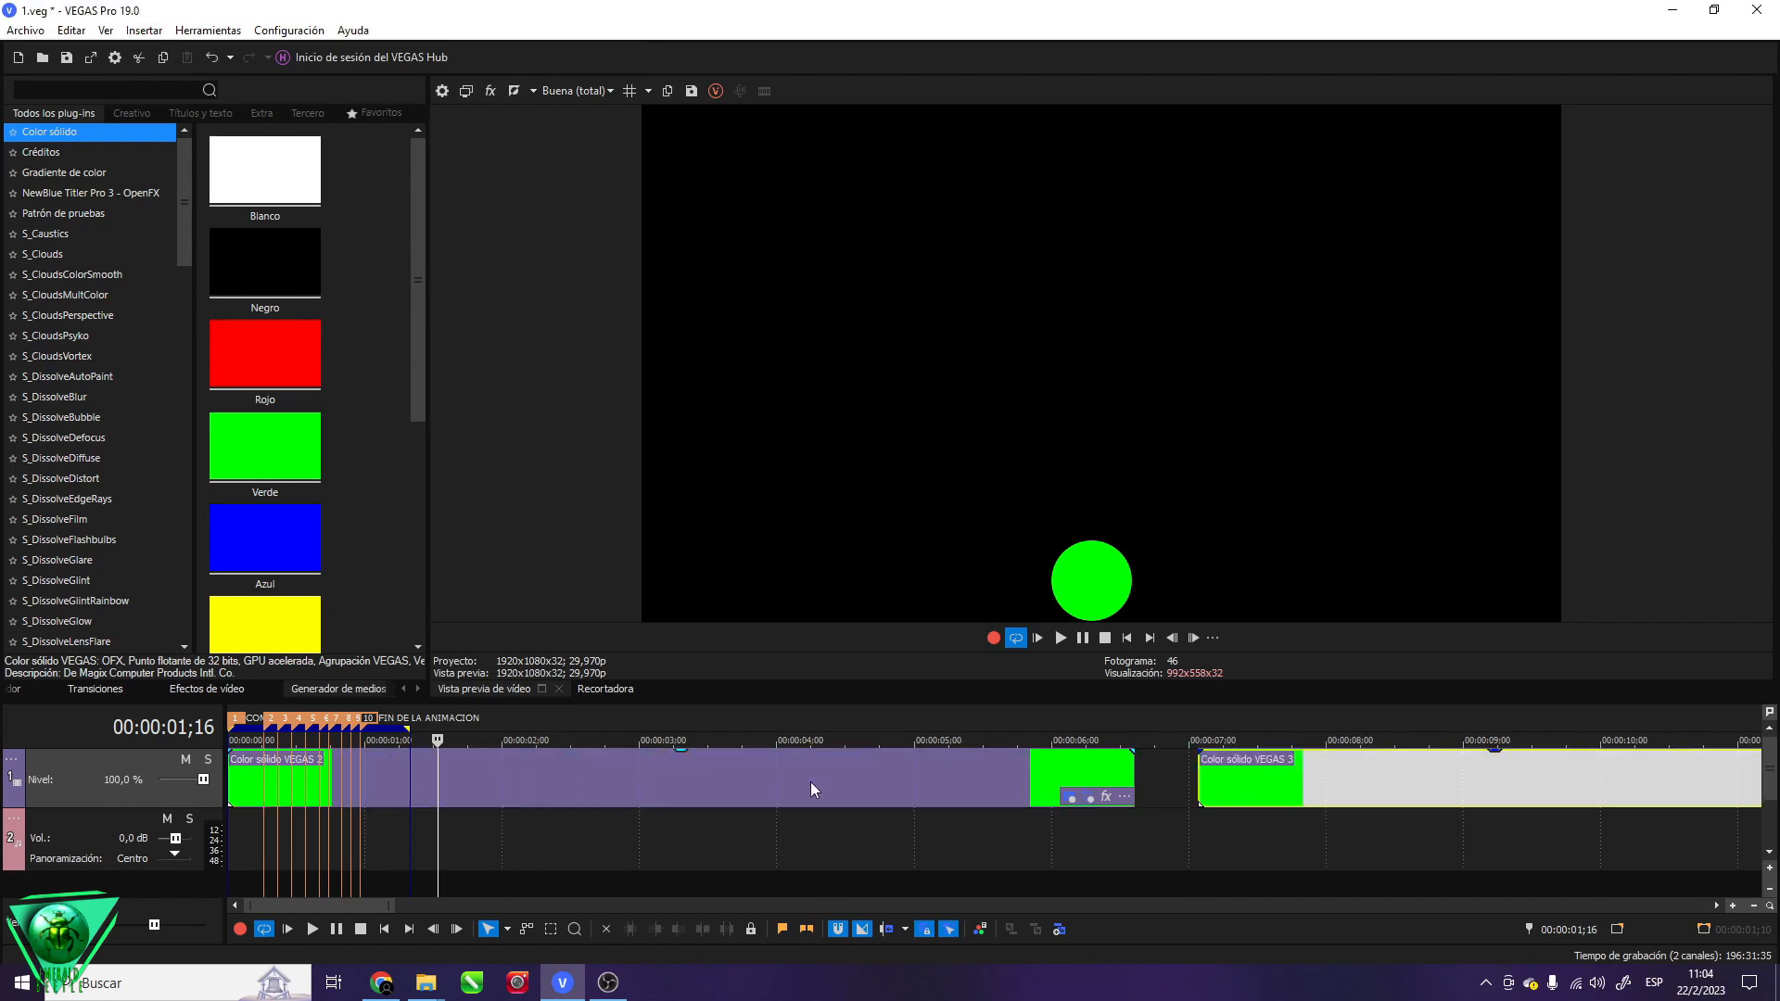
In the copied clip's mask, move the circle to the middle of the frame at every keyframe after the first
scroll(537, 792, down, 2)
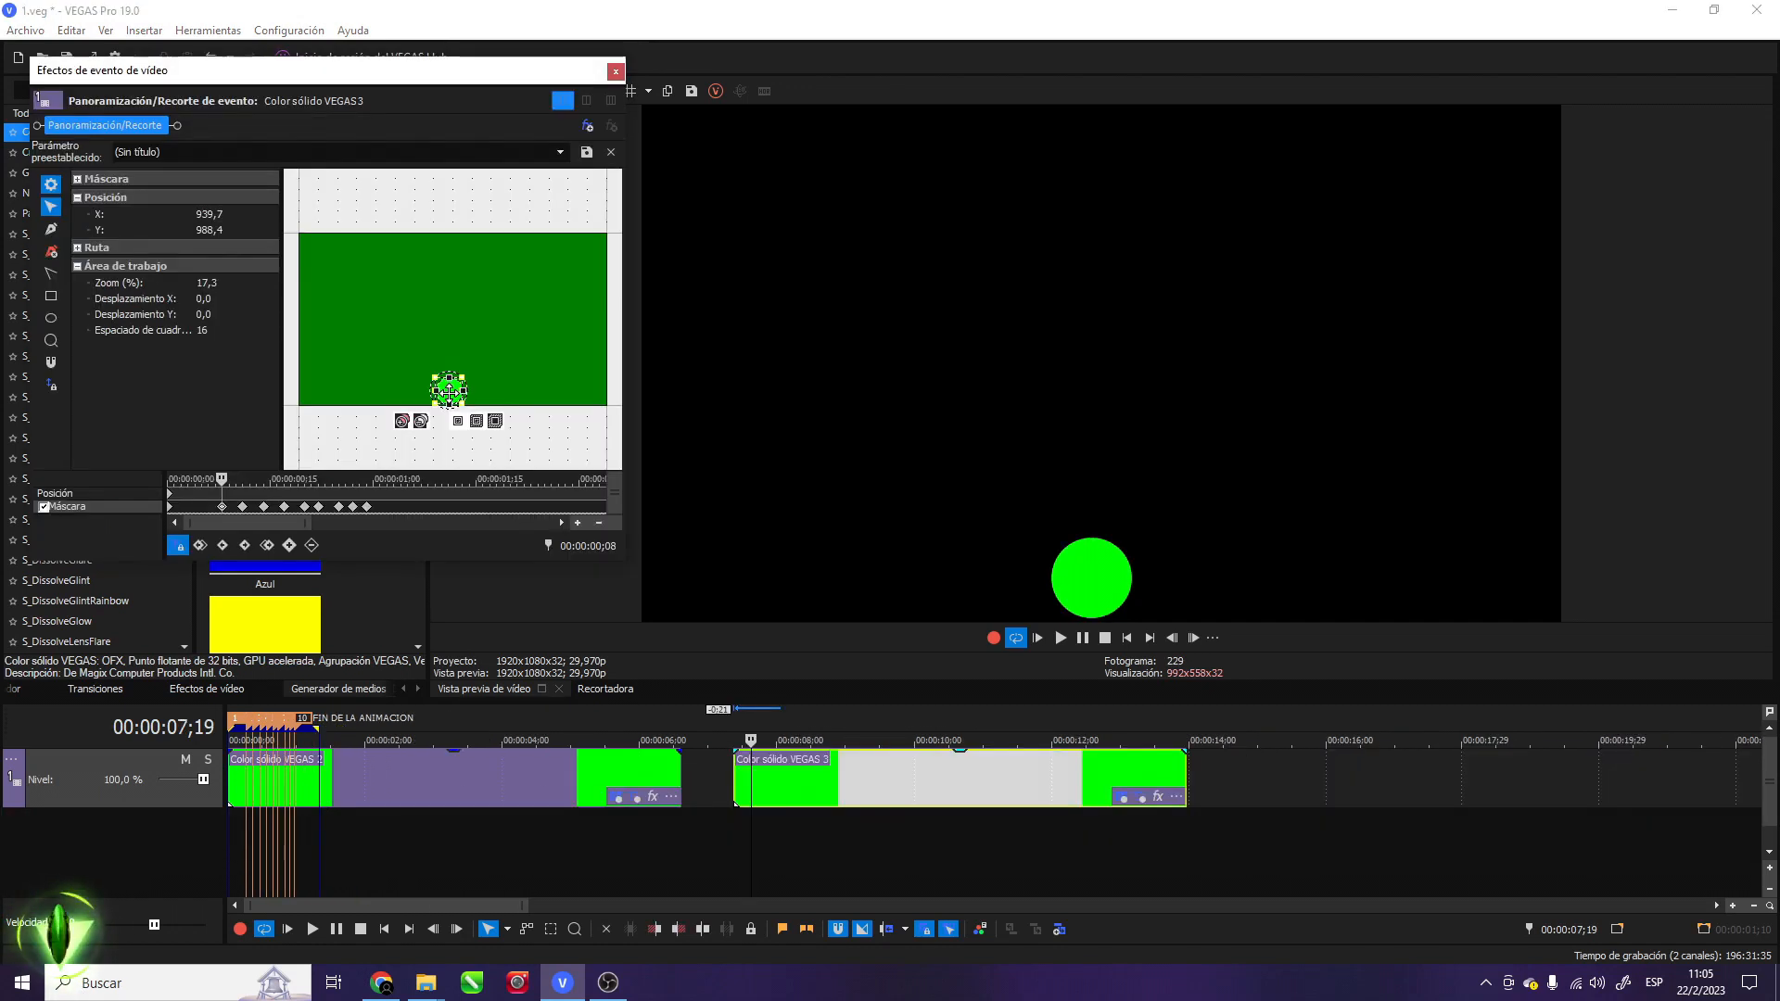
drag(447, 402, 448, 320)
click(243, 507)
click(448, 403)
scroll(449, 405, up, 1)
drag(451, 428, 452, 321)
click(263, 507)
drag(454, 428, 461, 318)
click(284, 507)
drag(453, 397, 456, 325)
click(304, 508)
drag(447, 419, 455, 331)
click(318, 507)
drag(449, 422, 456, 324)
click(339, 507)
drag(449, 417, 449, 323)
click(352, 507)
drag(448, 417, 449, 322)
click(368, 507)
drag(451, 422, 466, 328)
Move the circle at the first mask keyframe to about X 939.7, Y 554.6 and close the clip's pan/crop window
click(169, 507)
drag(452, 223, 461, 325)
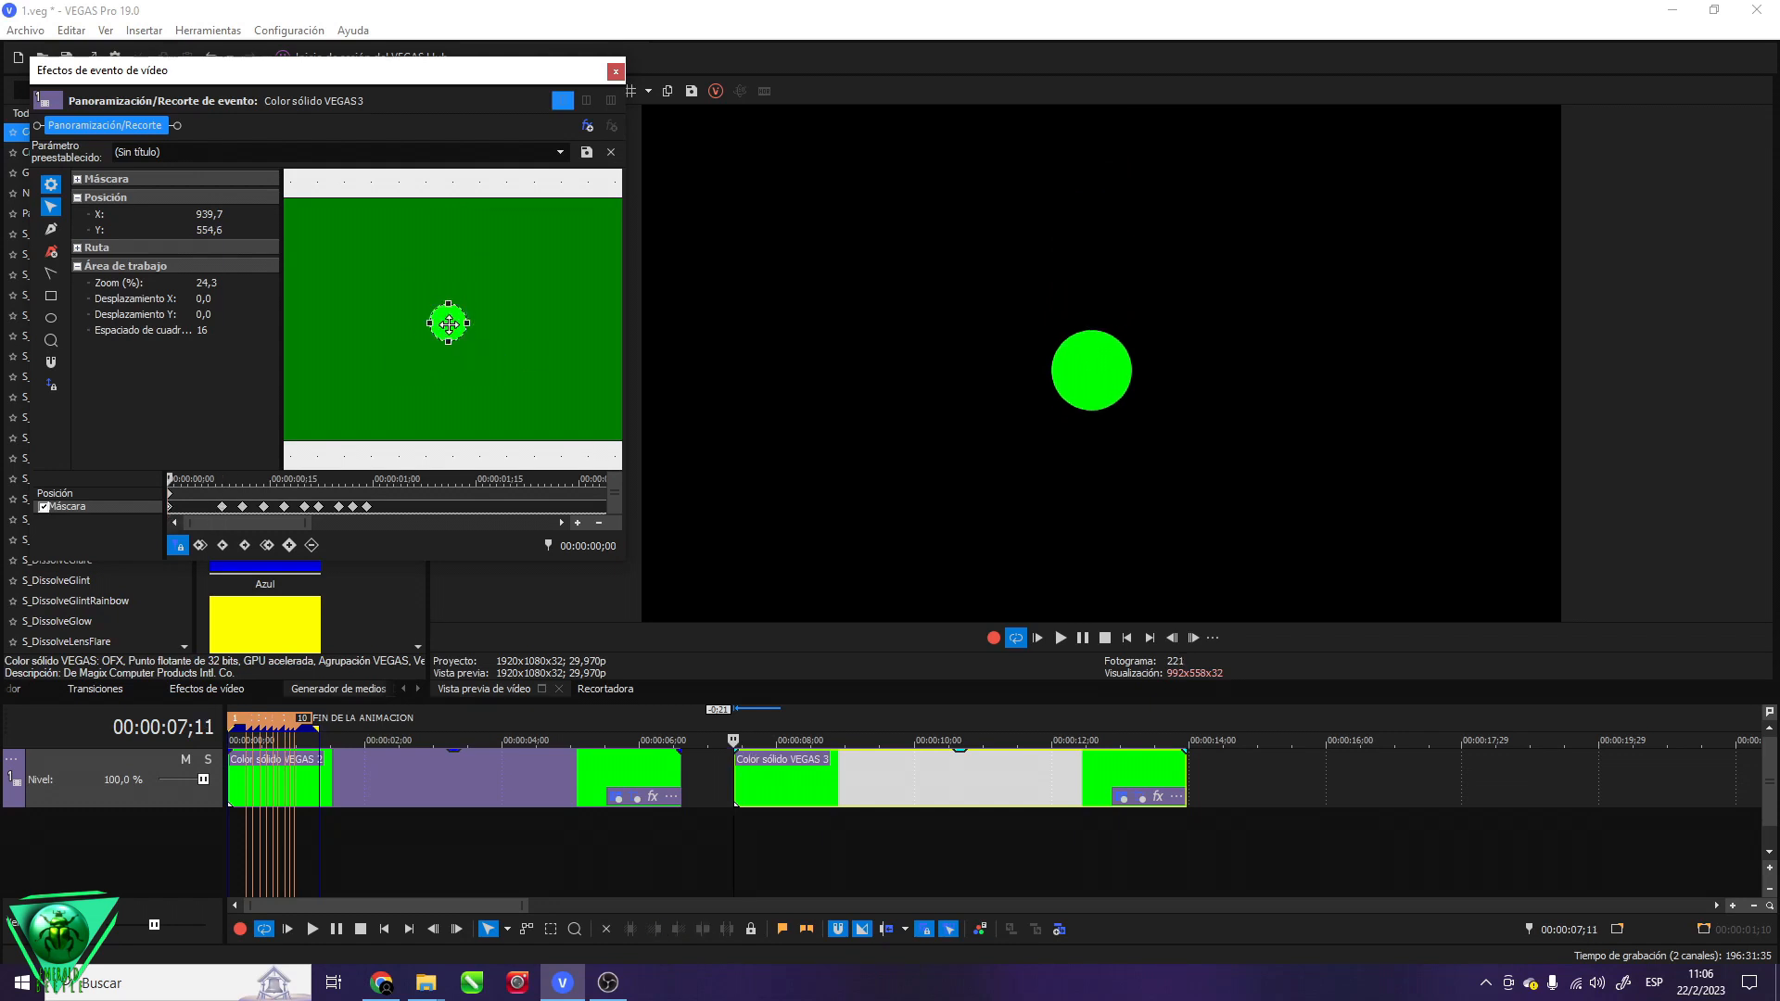
click(616, 72)
Insert a new video track and place a solid red (Rojo) clip on it, aligned with the copied green clip's start
right_click(1249, 775)
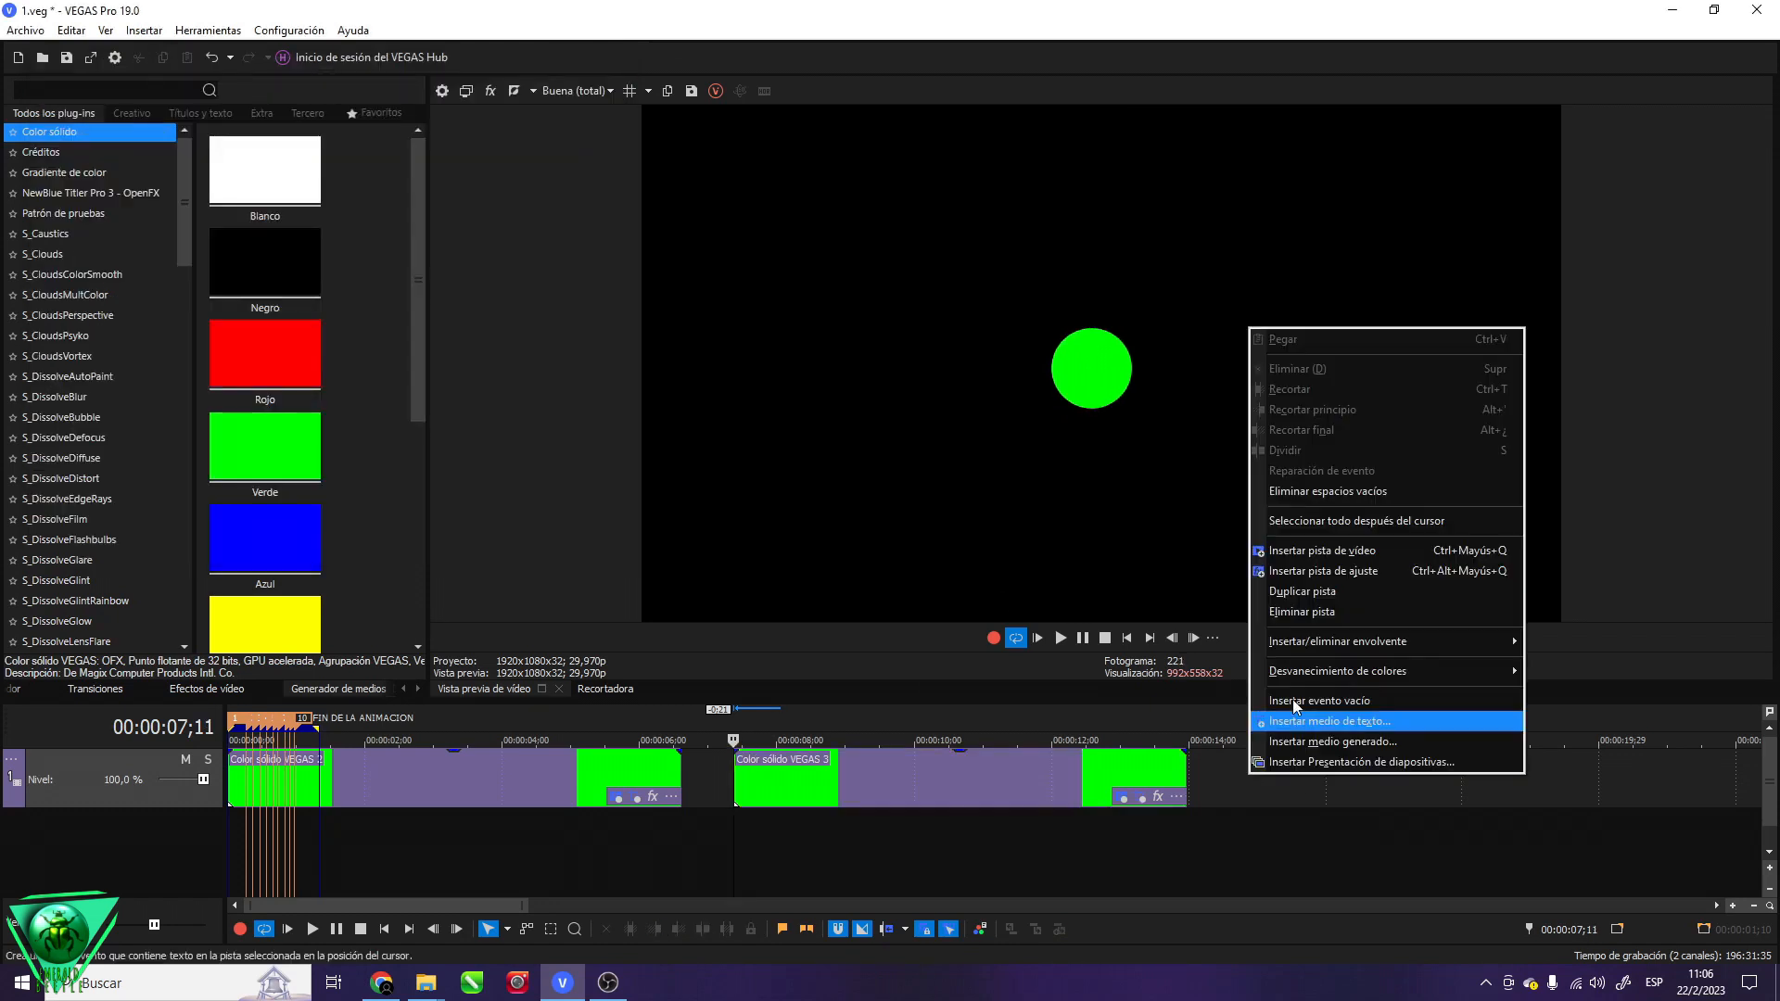
click(1301, 552)
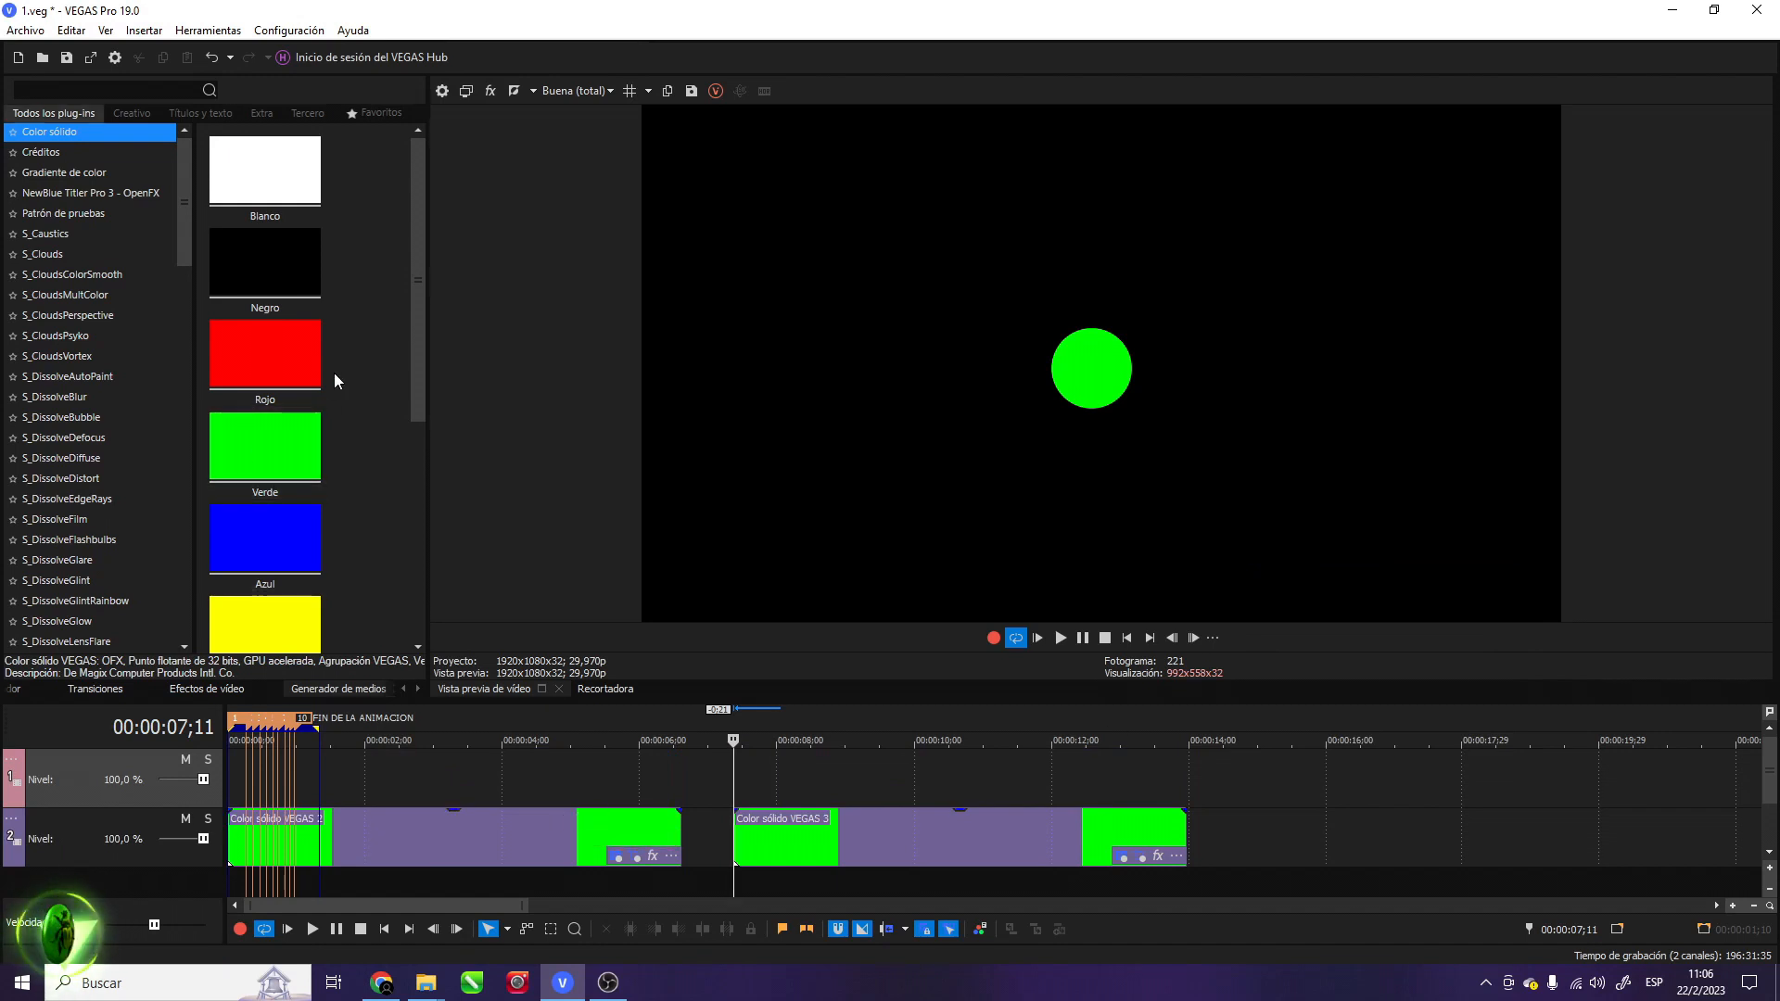
drag(263, 341, 790, 781)
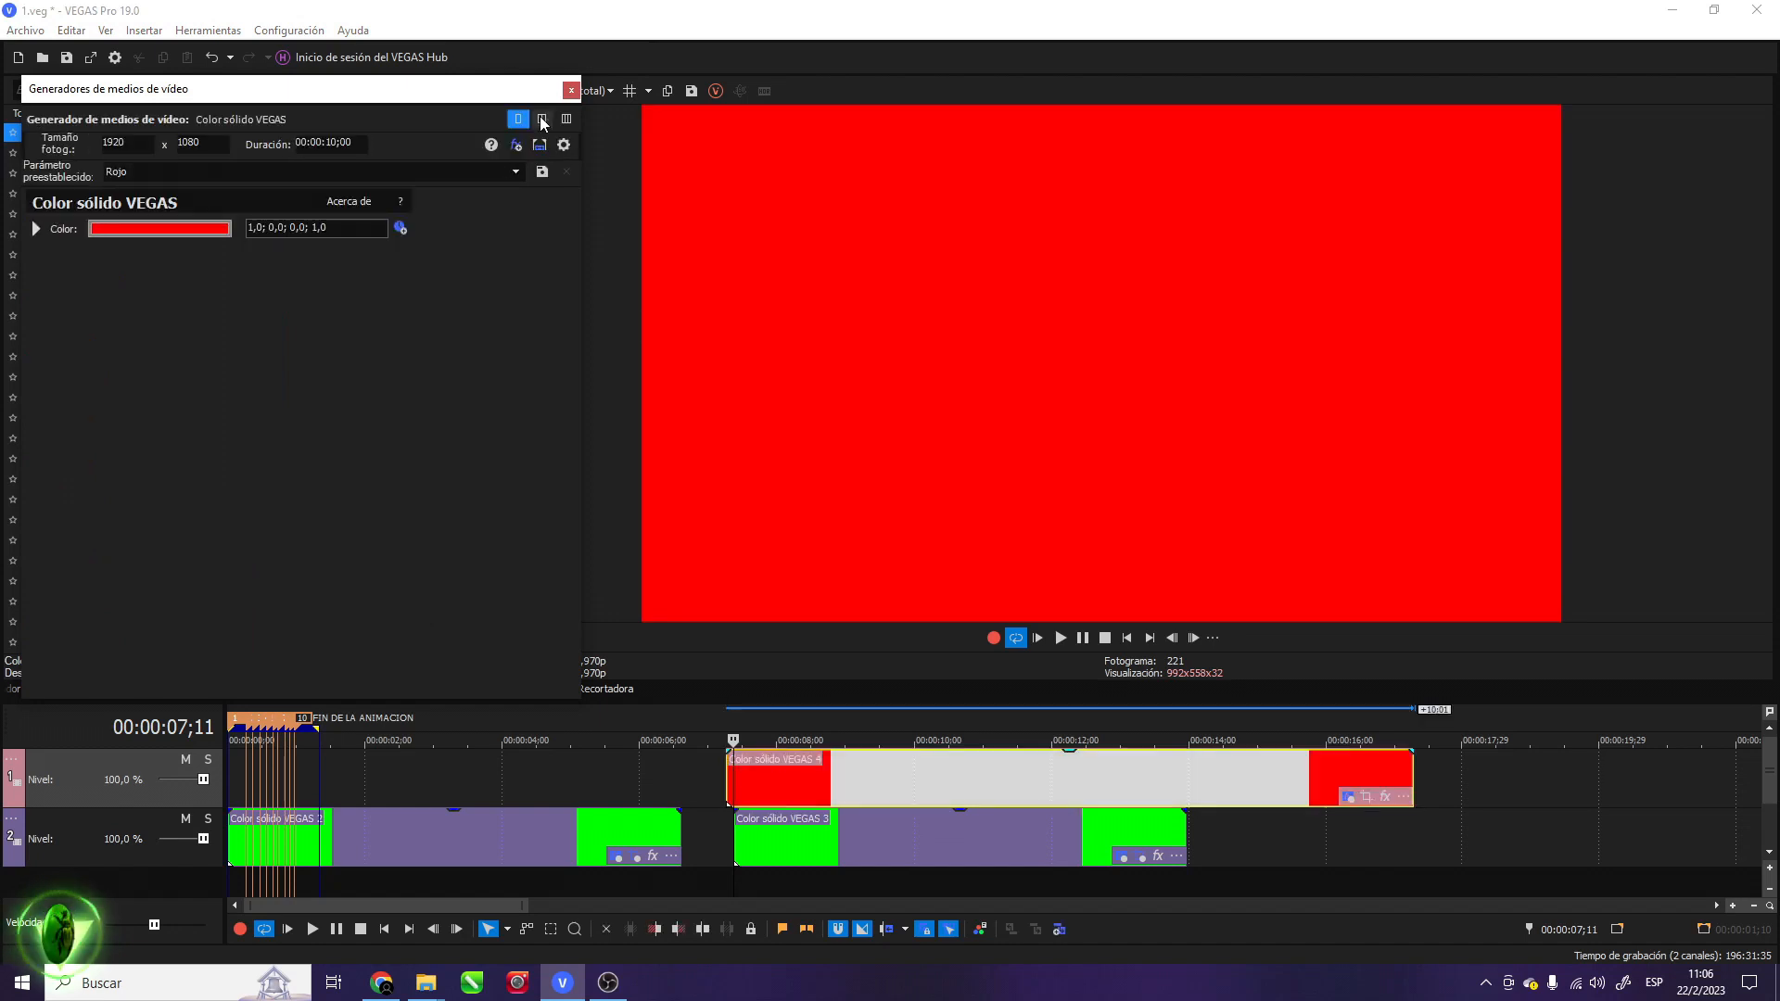
click(571, 90)
drag(851, 787, 853, 786)
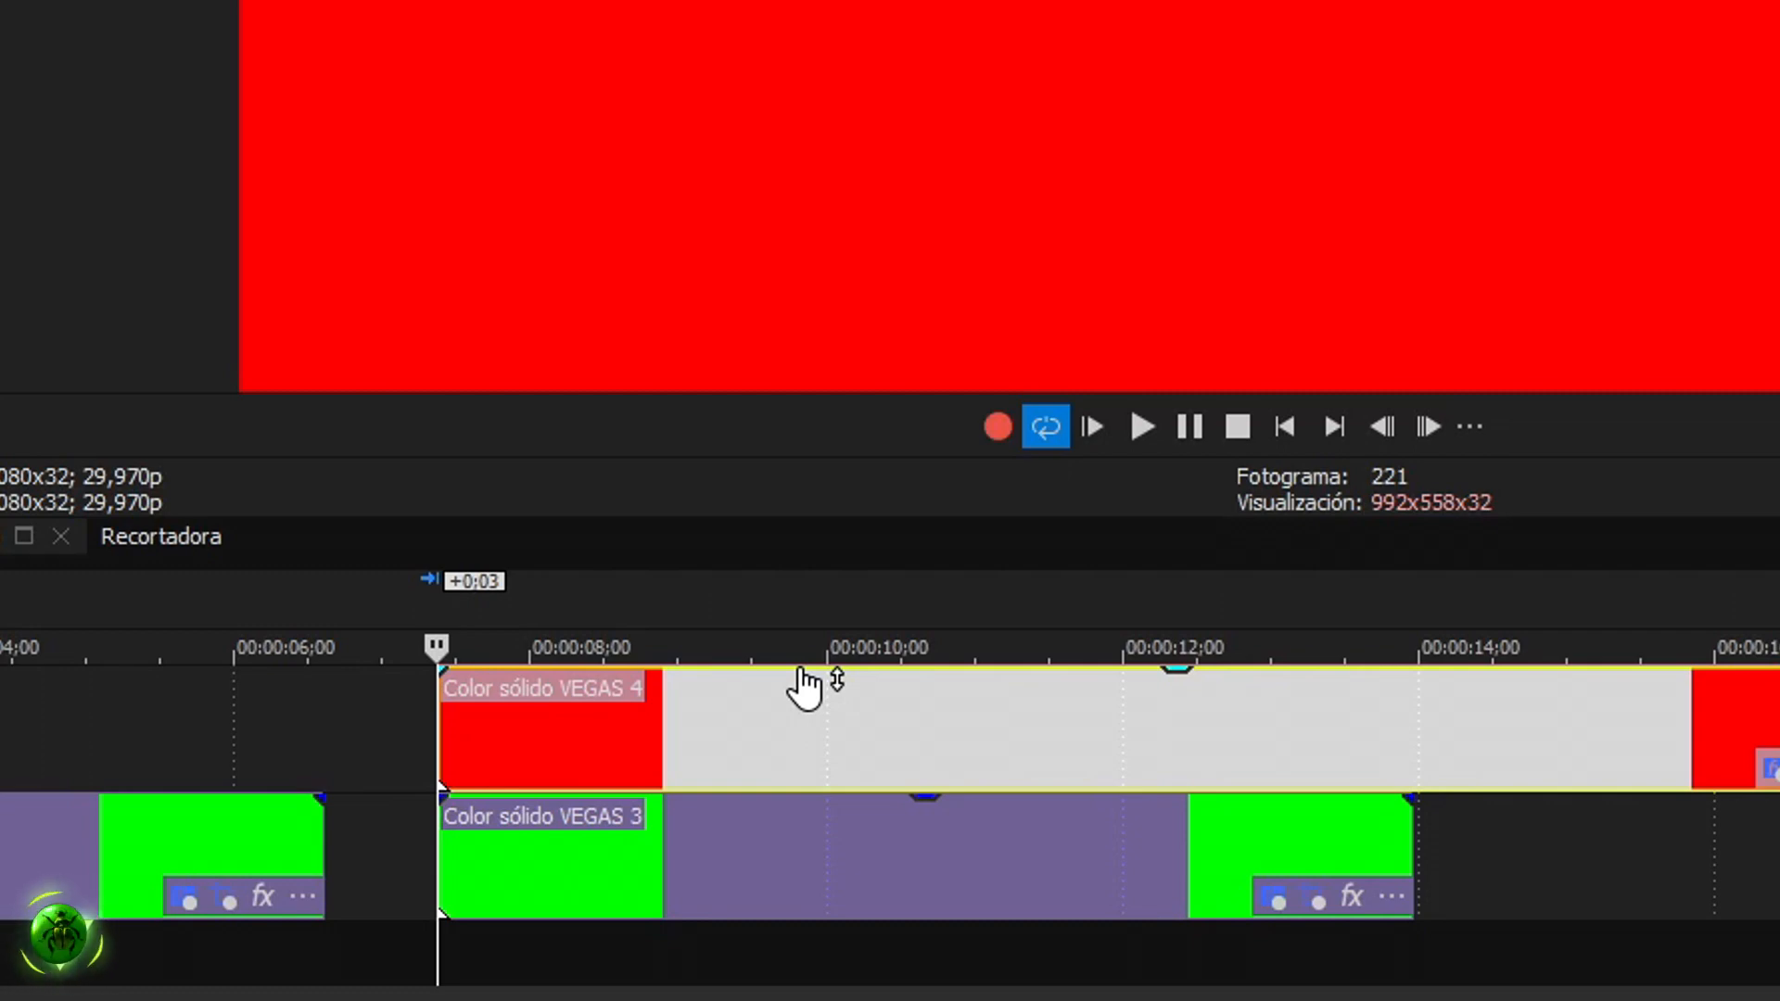
Lower the red clip's opacity to 31 %, enable its mask and draw a rectangular mask around the circle
drag(803, 669, 819, 749)
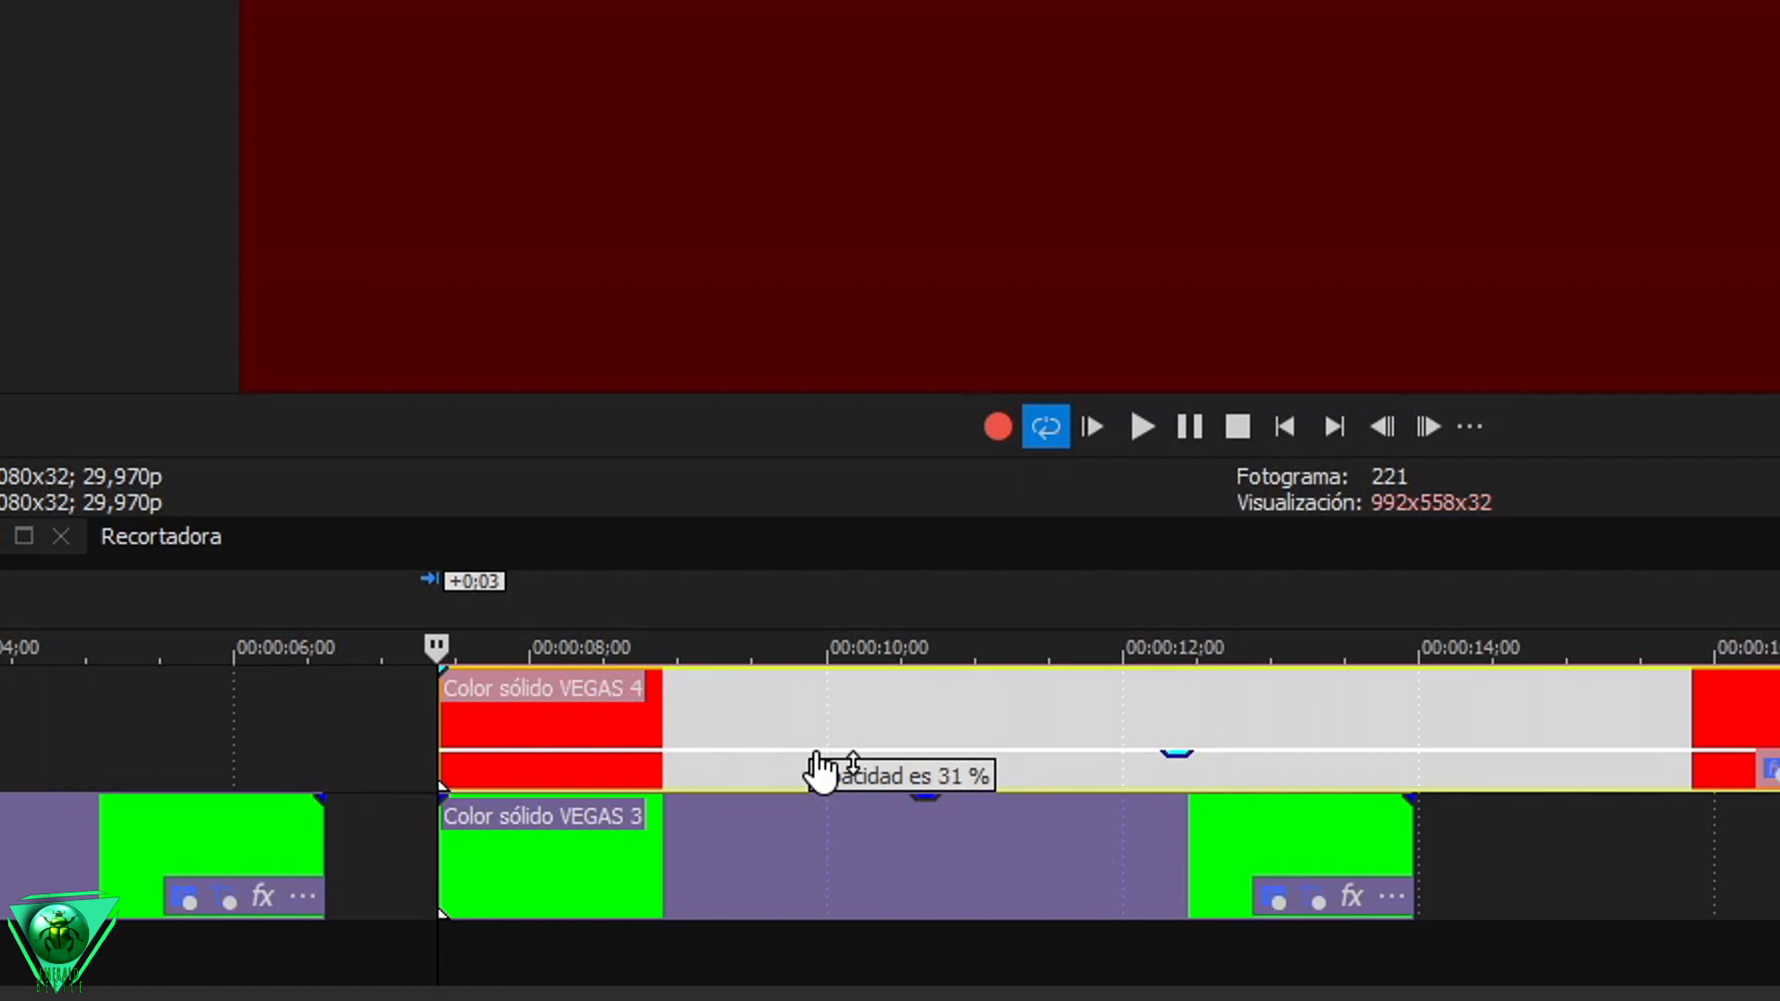
click(1728, 780)
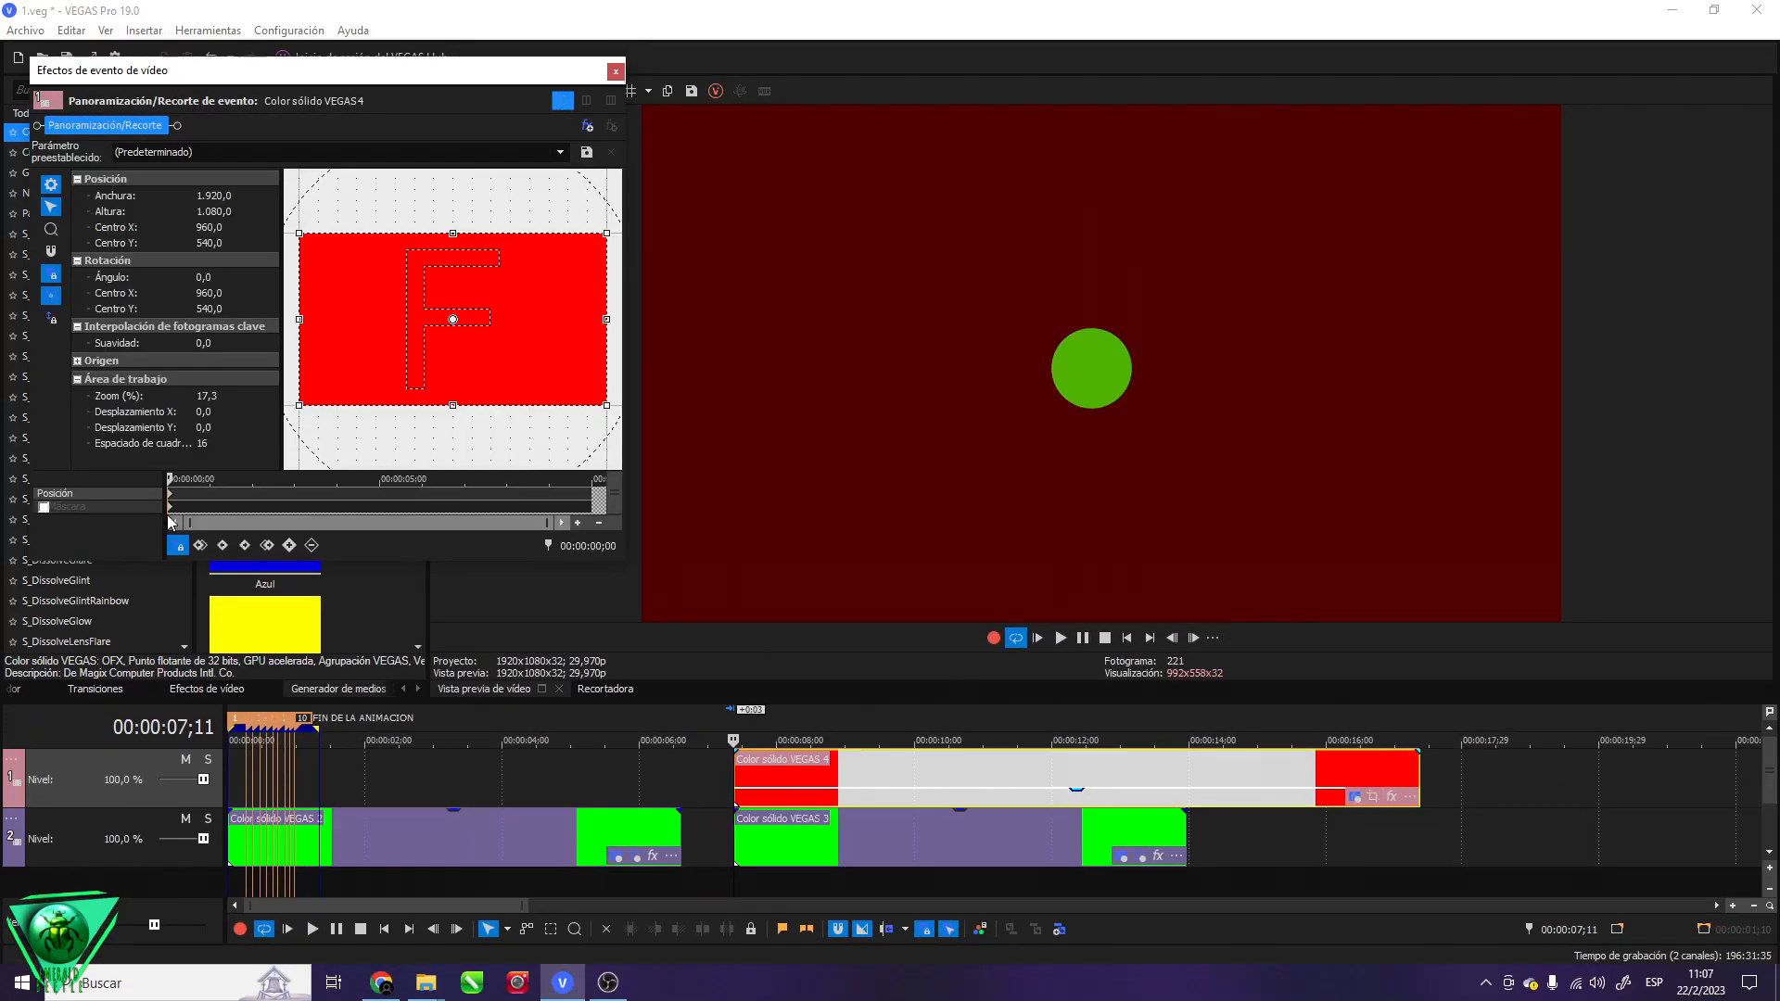
click(45, 508)
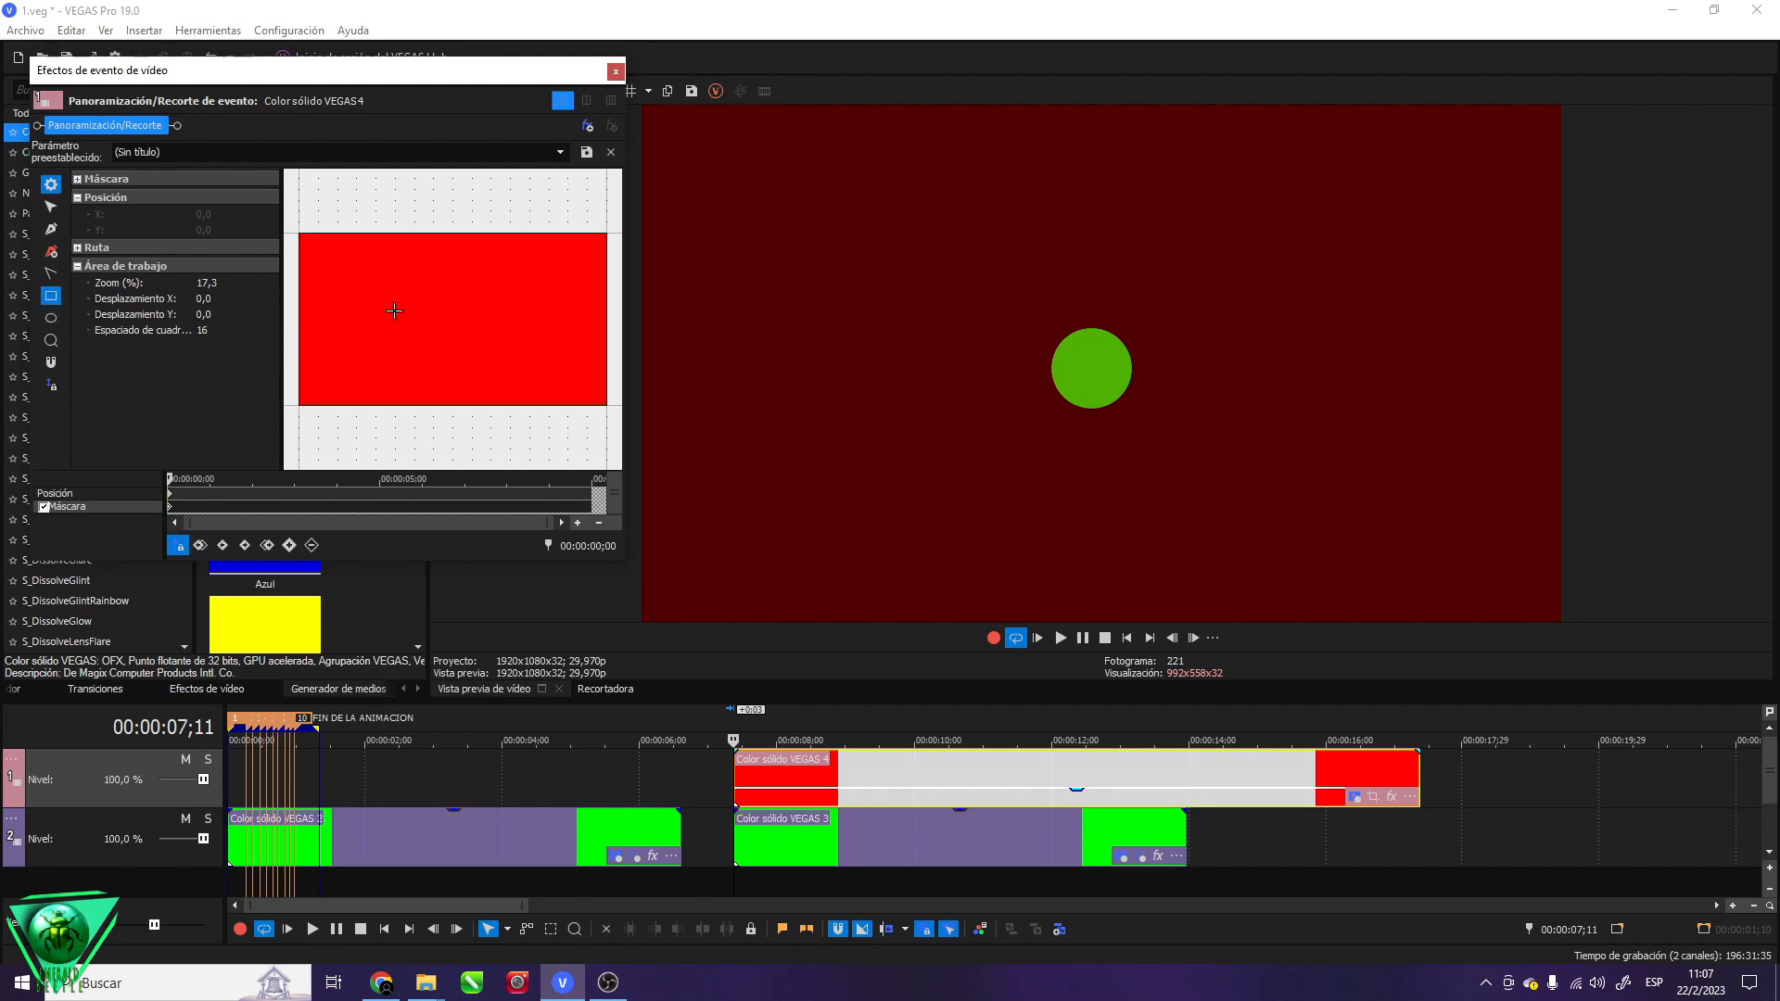
drag(414, 307, 488, 341)
Resize the red clip's rectangular mask into a square closely framing the circle, centred at about X 939.5, Y 550.5
scroll(464, 334, up, 5)
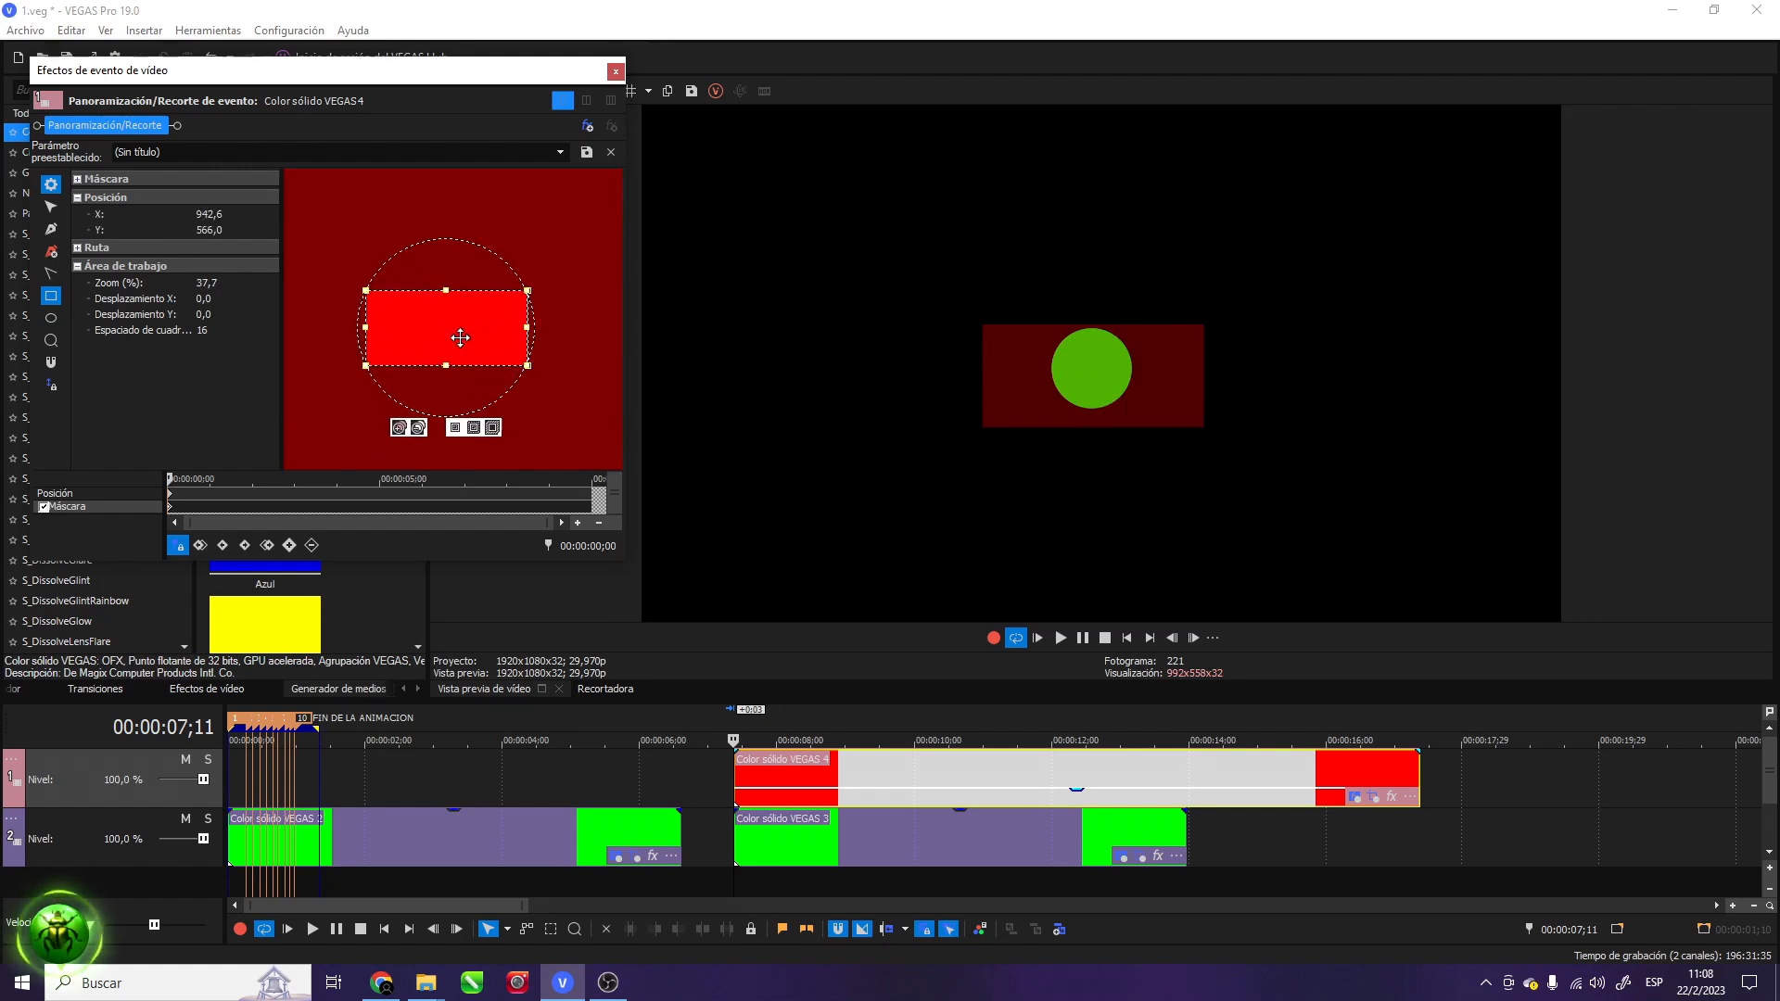
scroll(435, 347, up, 3)
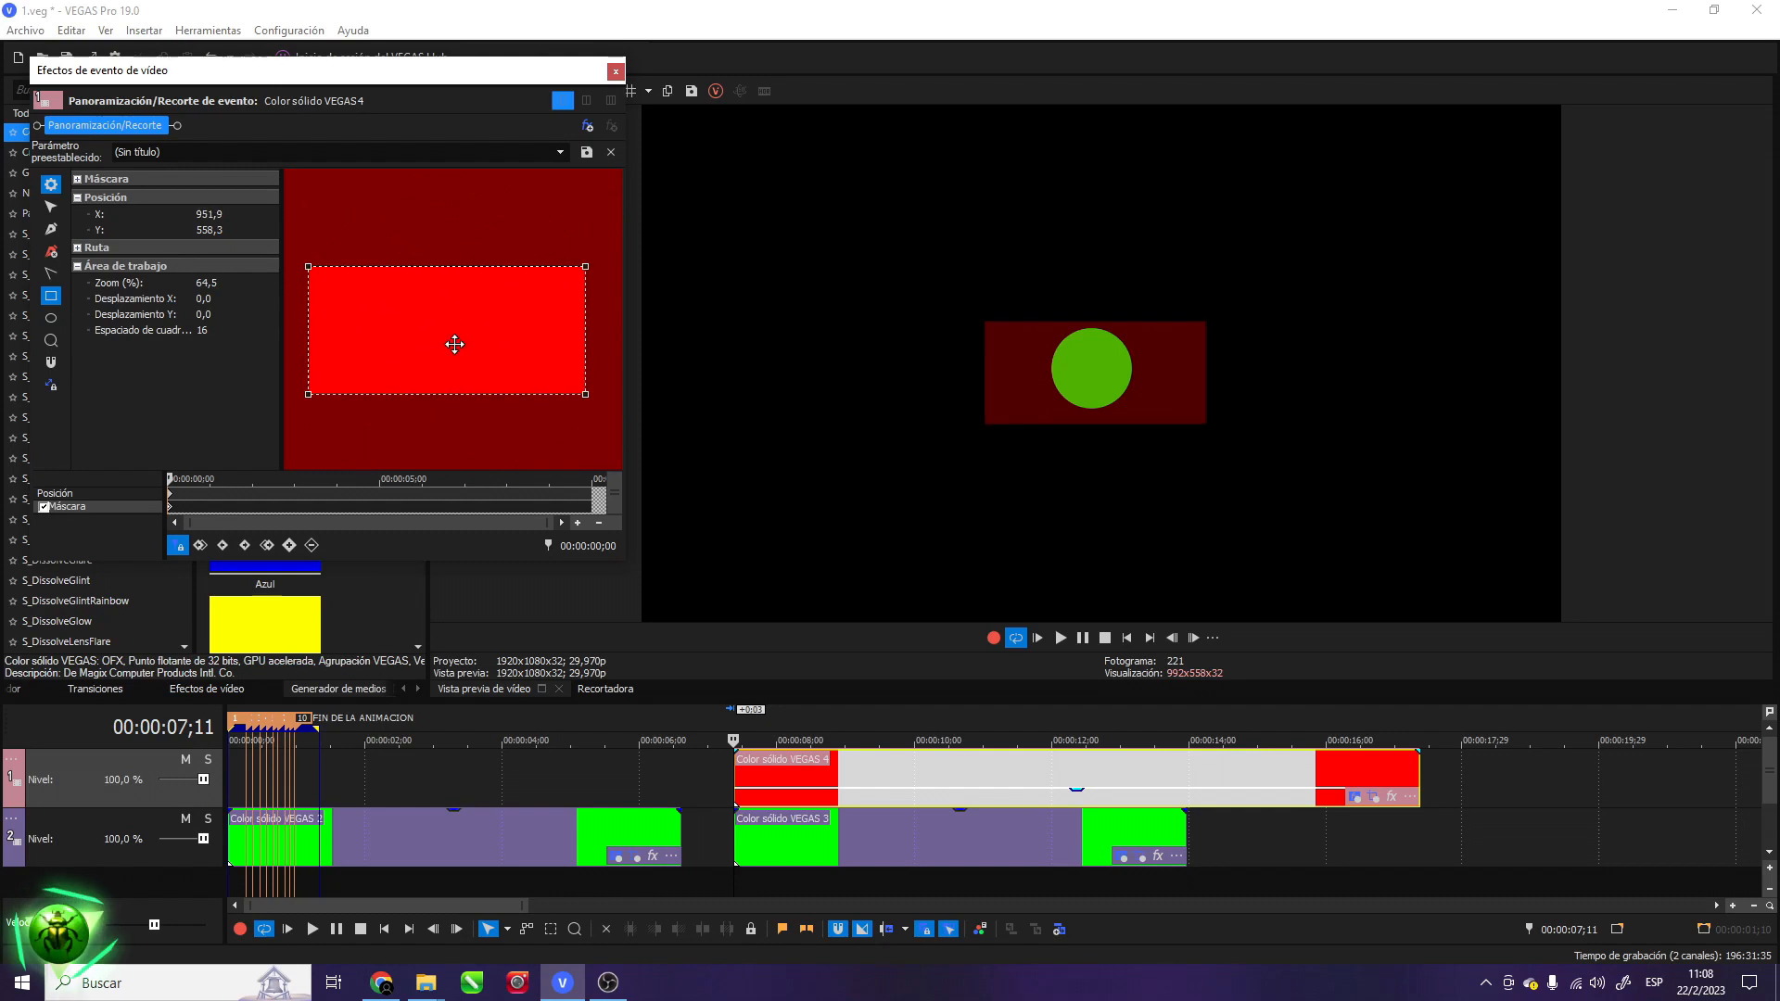
drag(302, 335, 373, 341)
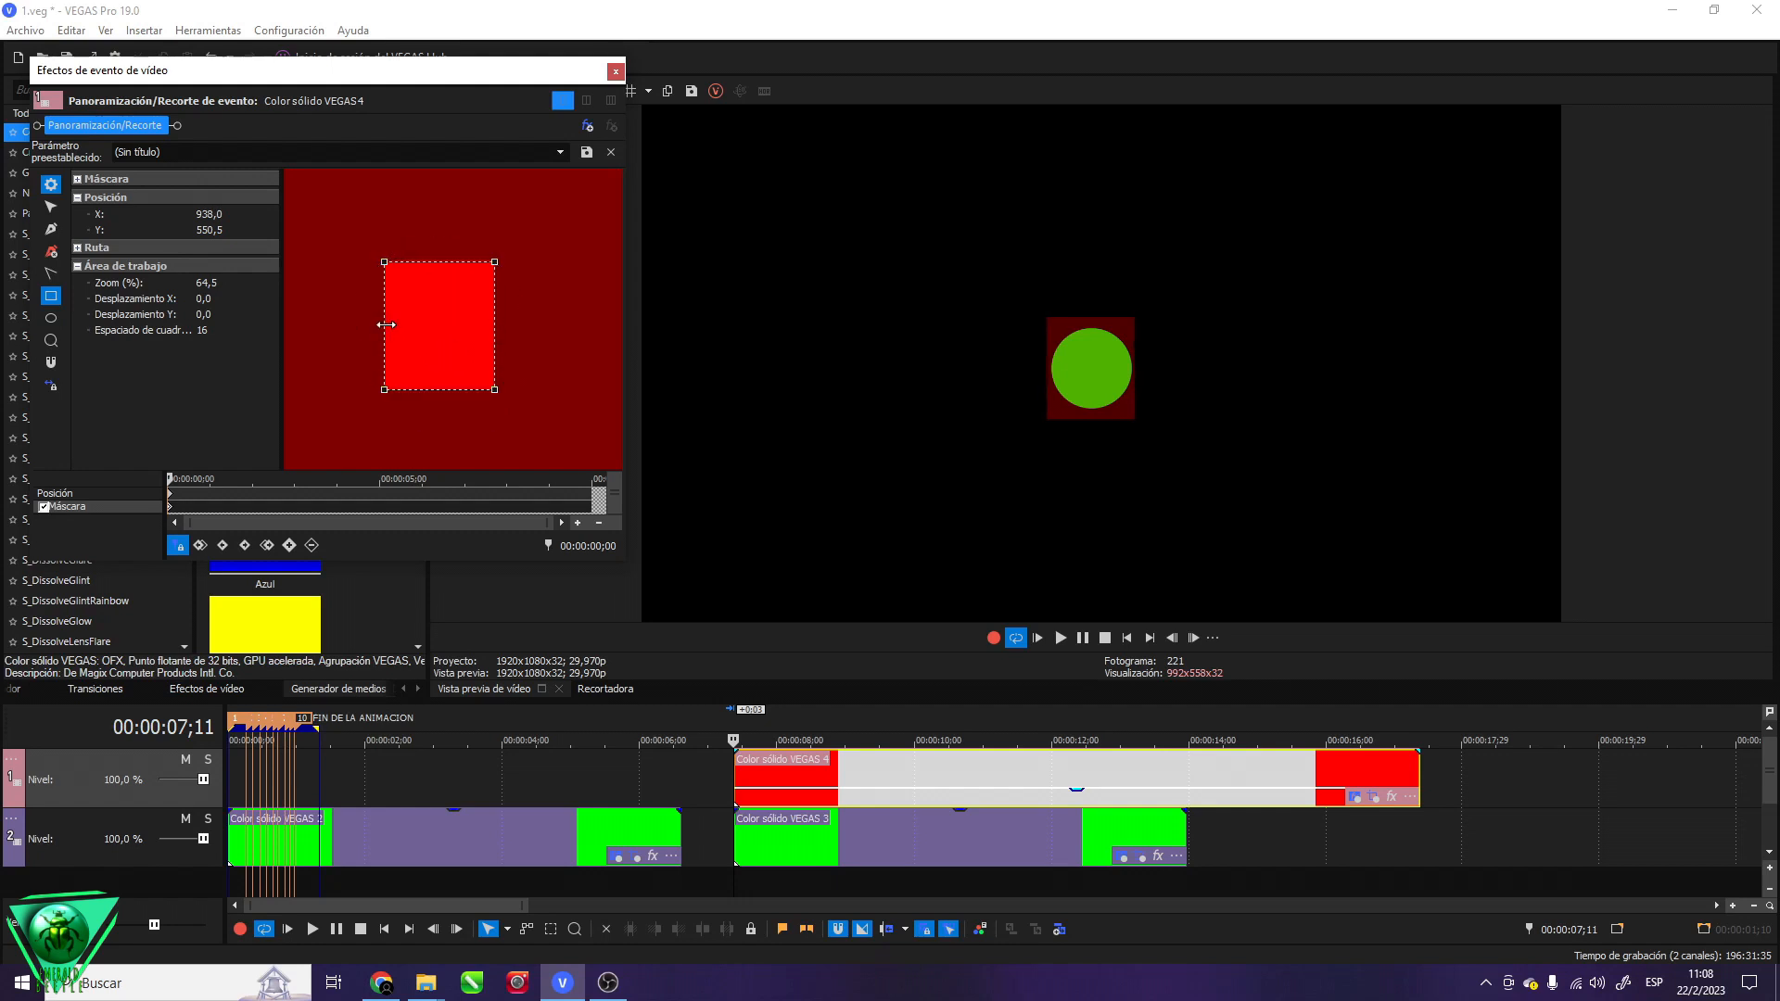
drag(440, 260, 439, 270)
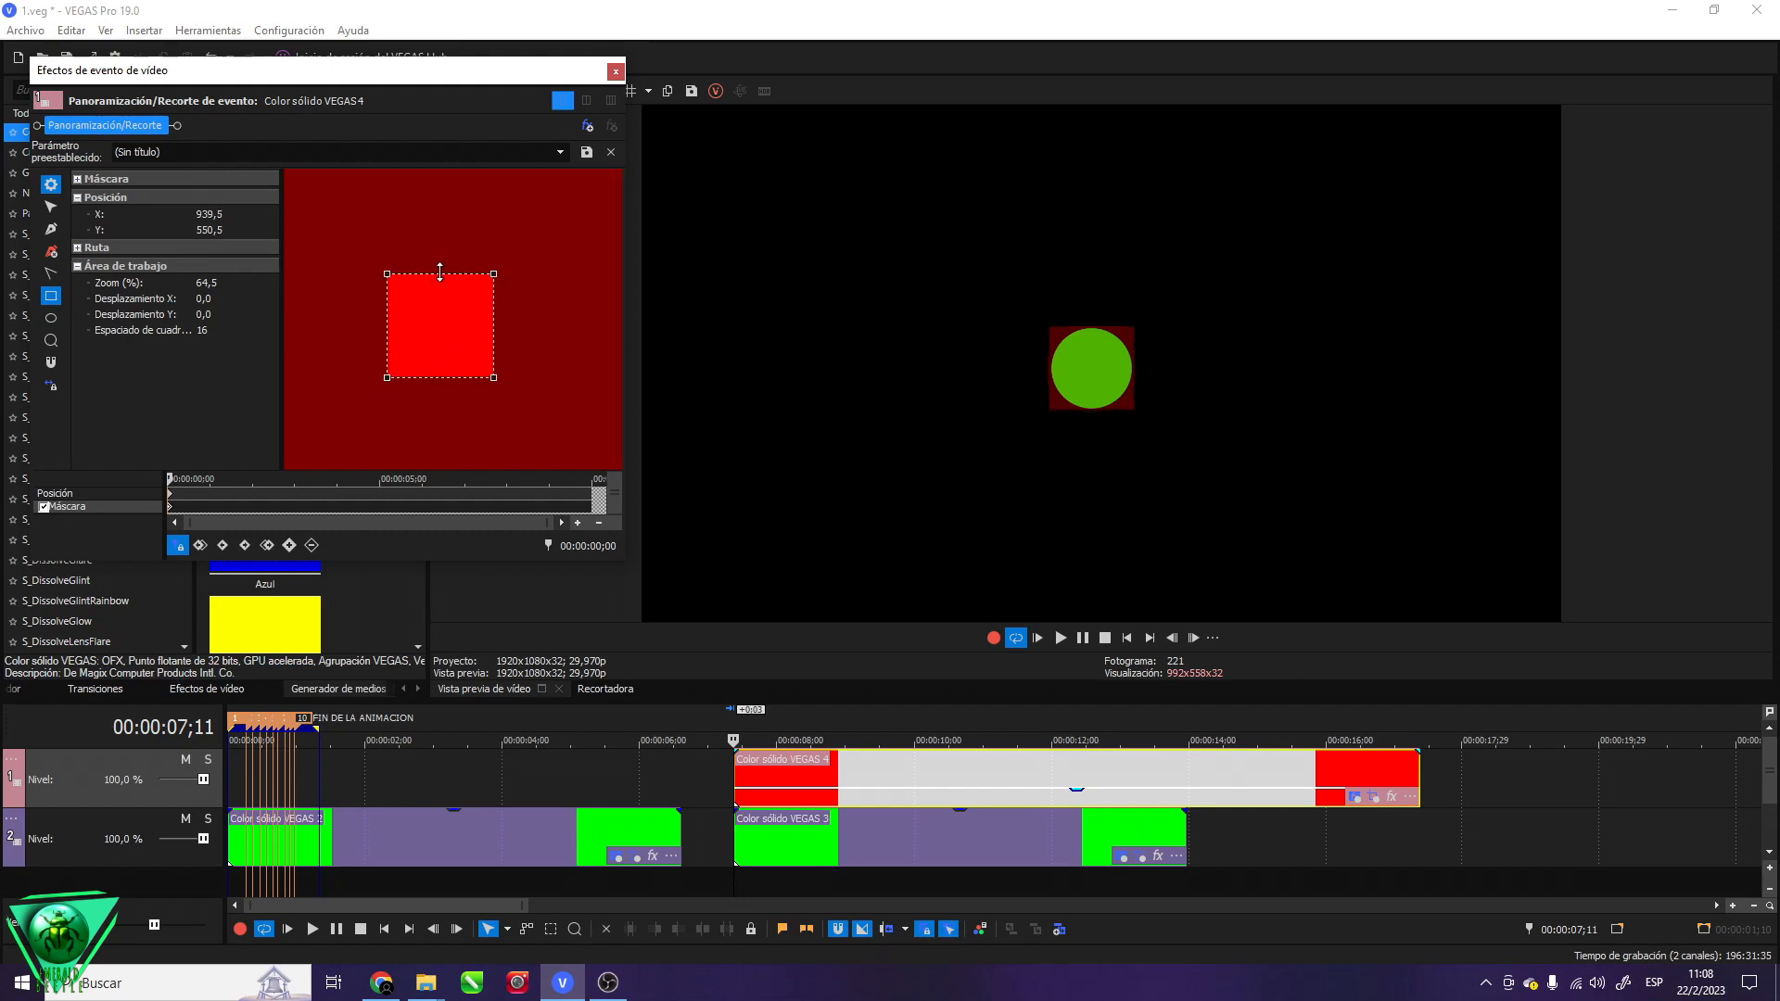
In the copied green clip's pan/crop, move the circle inside the red square at the 00:00:00;08 mask keyframe
click(615, 72)
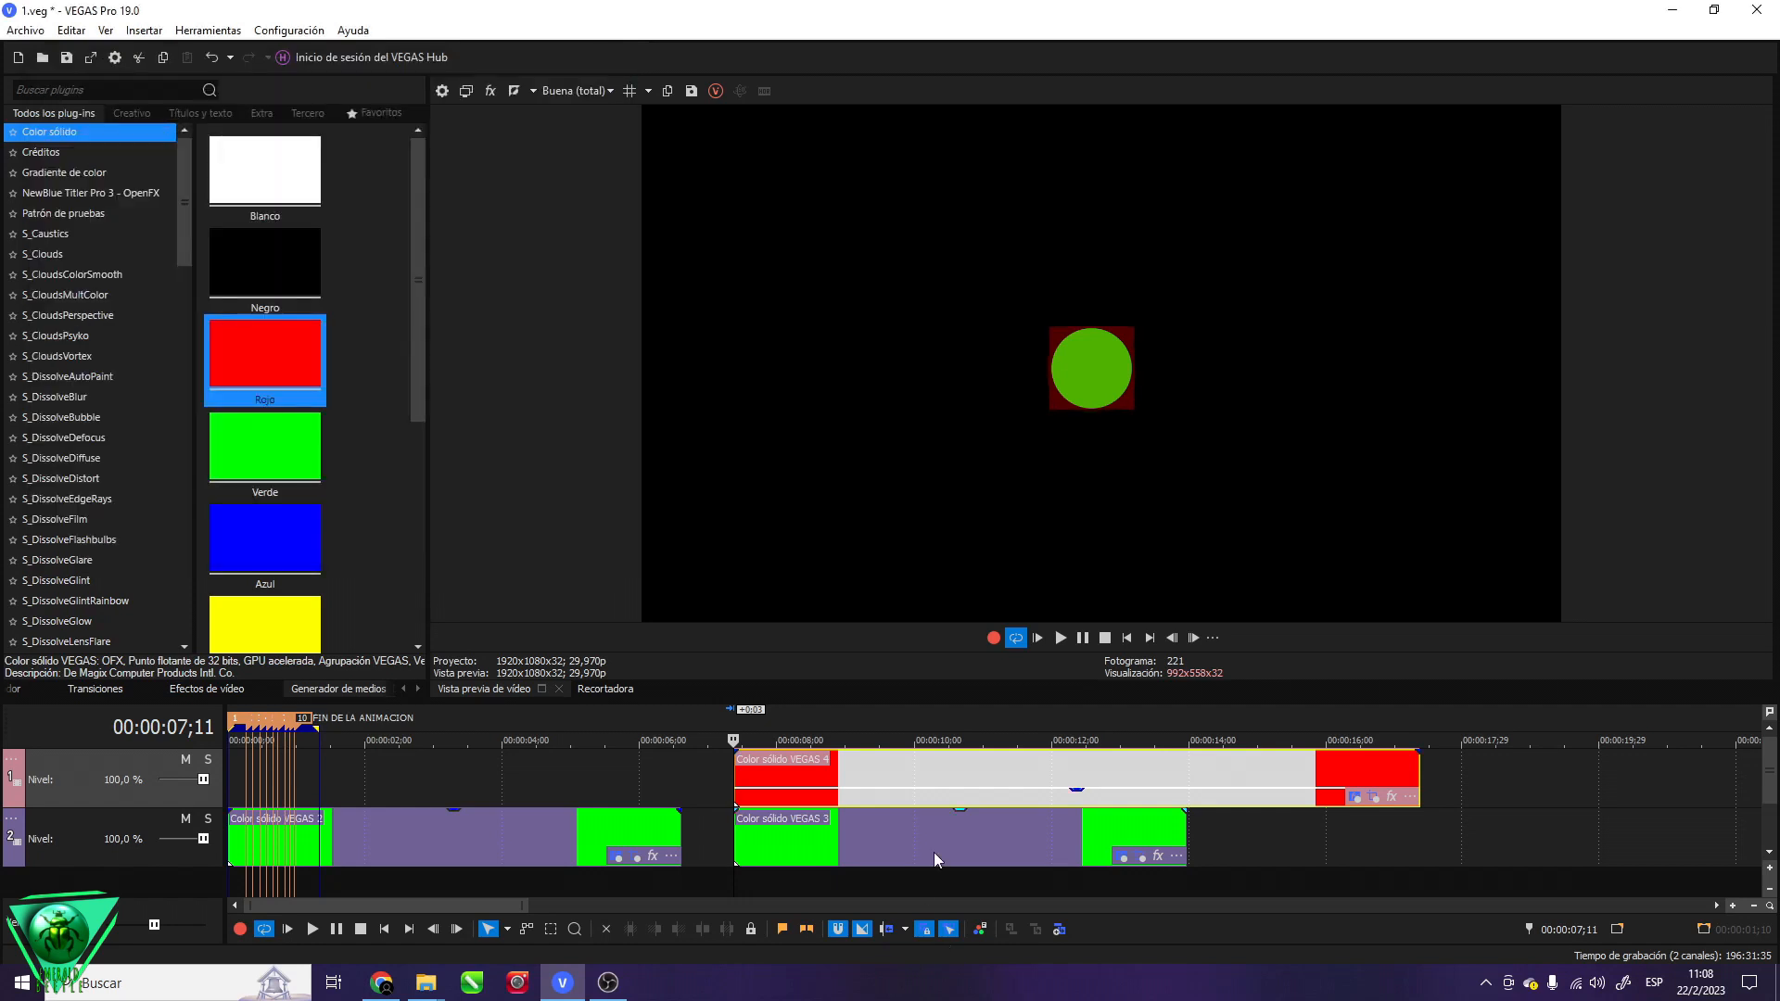
click(1142, 860)
scroll(313, 514, up, 5)
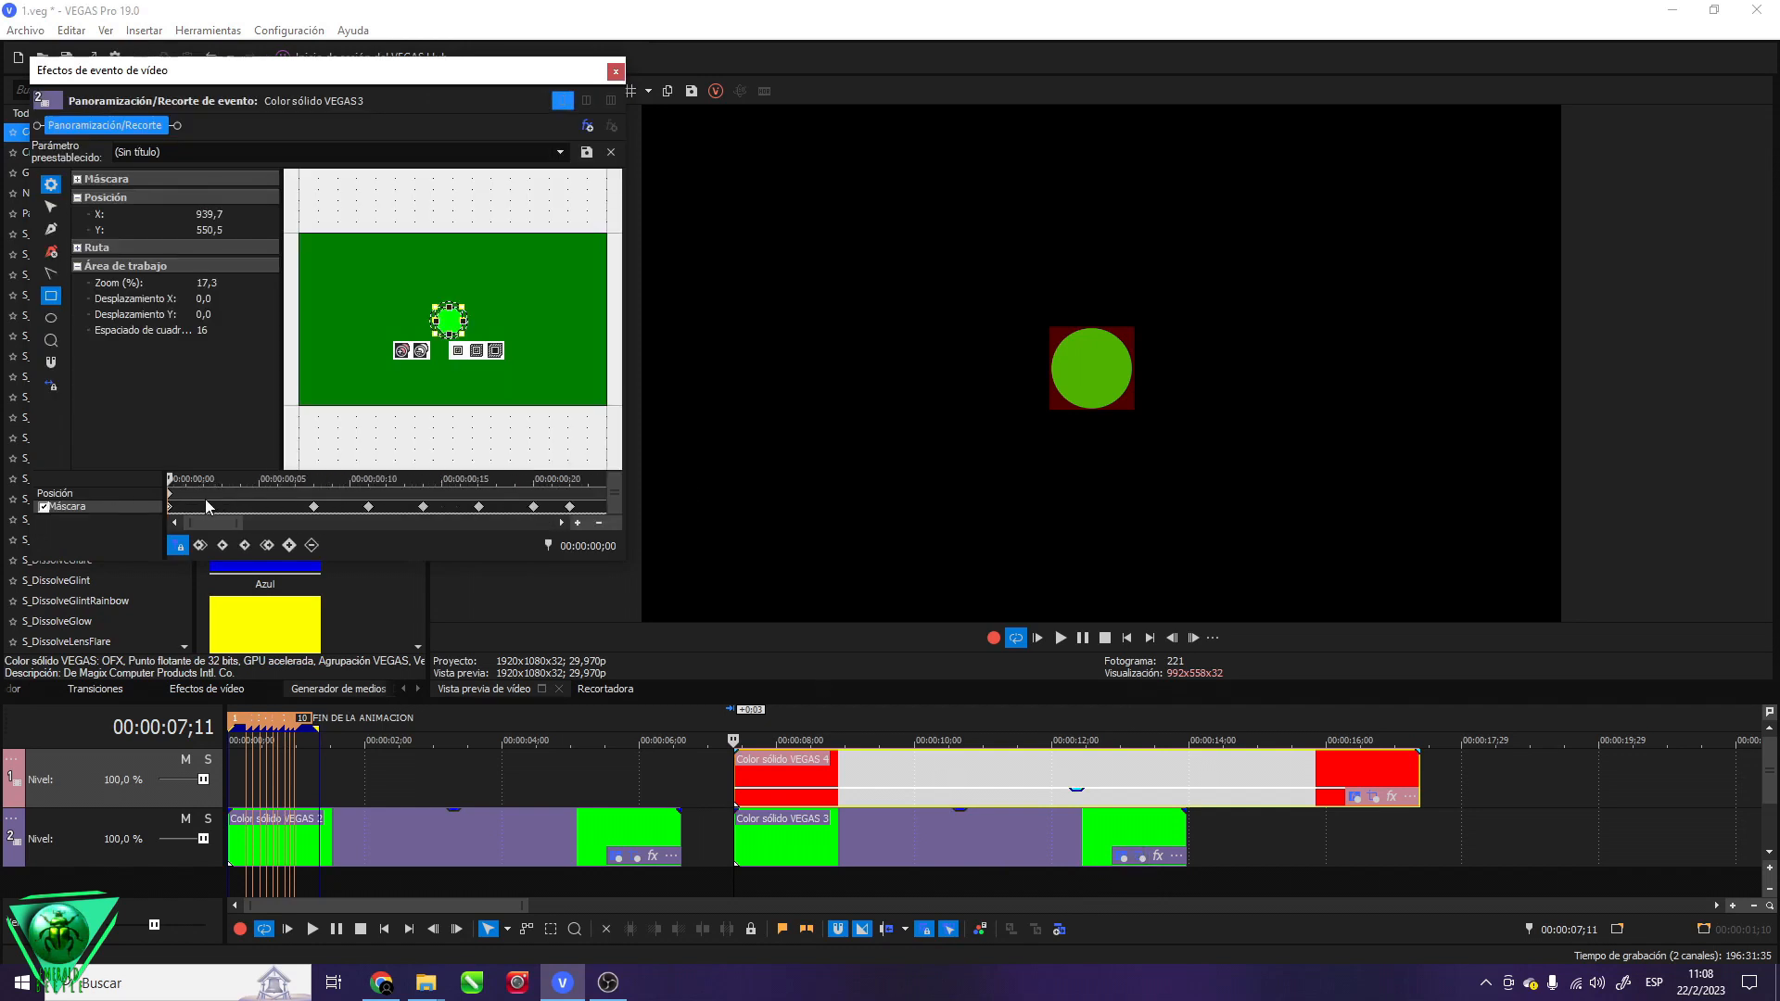
click(314, 508)
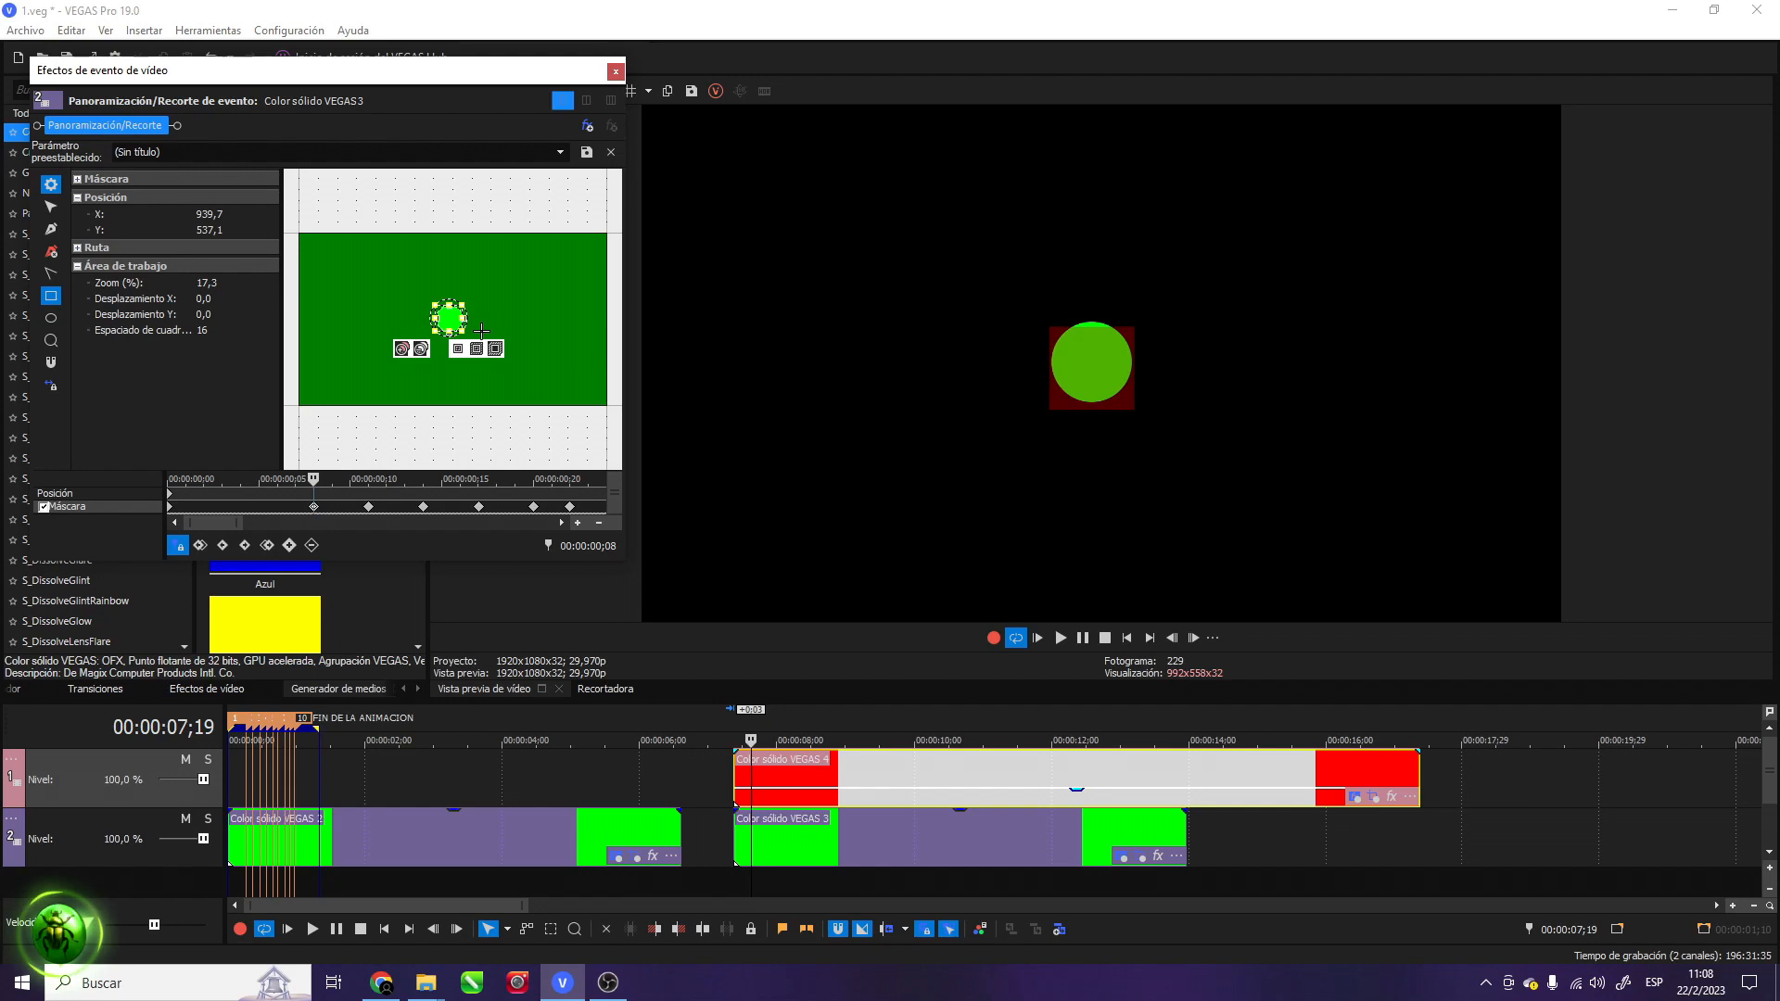
scroll(441, 352, up, 3)
click(51, 206)
scroll(454, 352, up, 4)
drag(449, 314, 449, 320)
Align the circle with the red square at the clip's remaining mask keyframes, up to 00:00:00;29
click(368, 508)
click(423, 507)
click(479, 508)
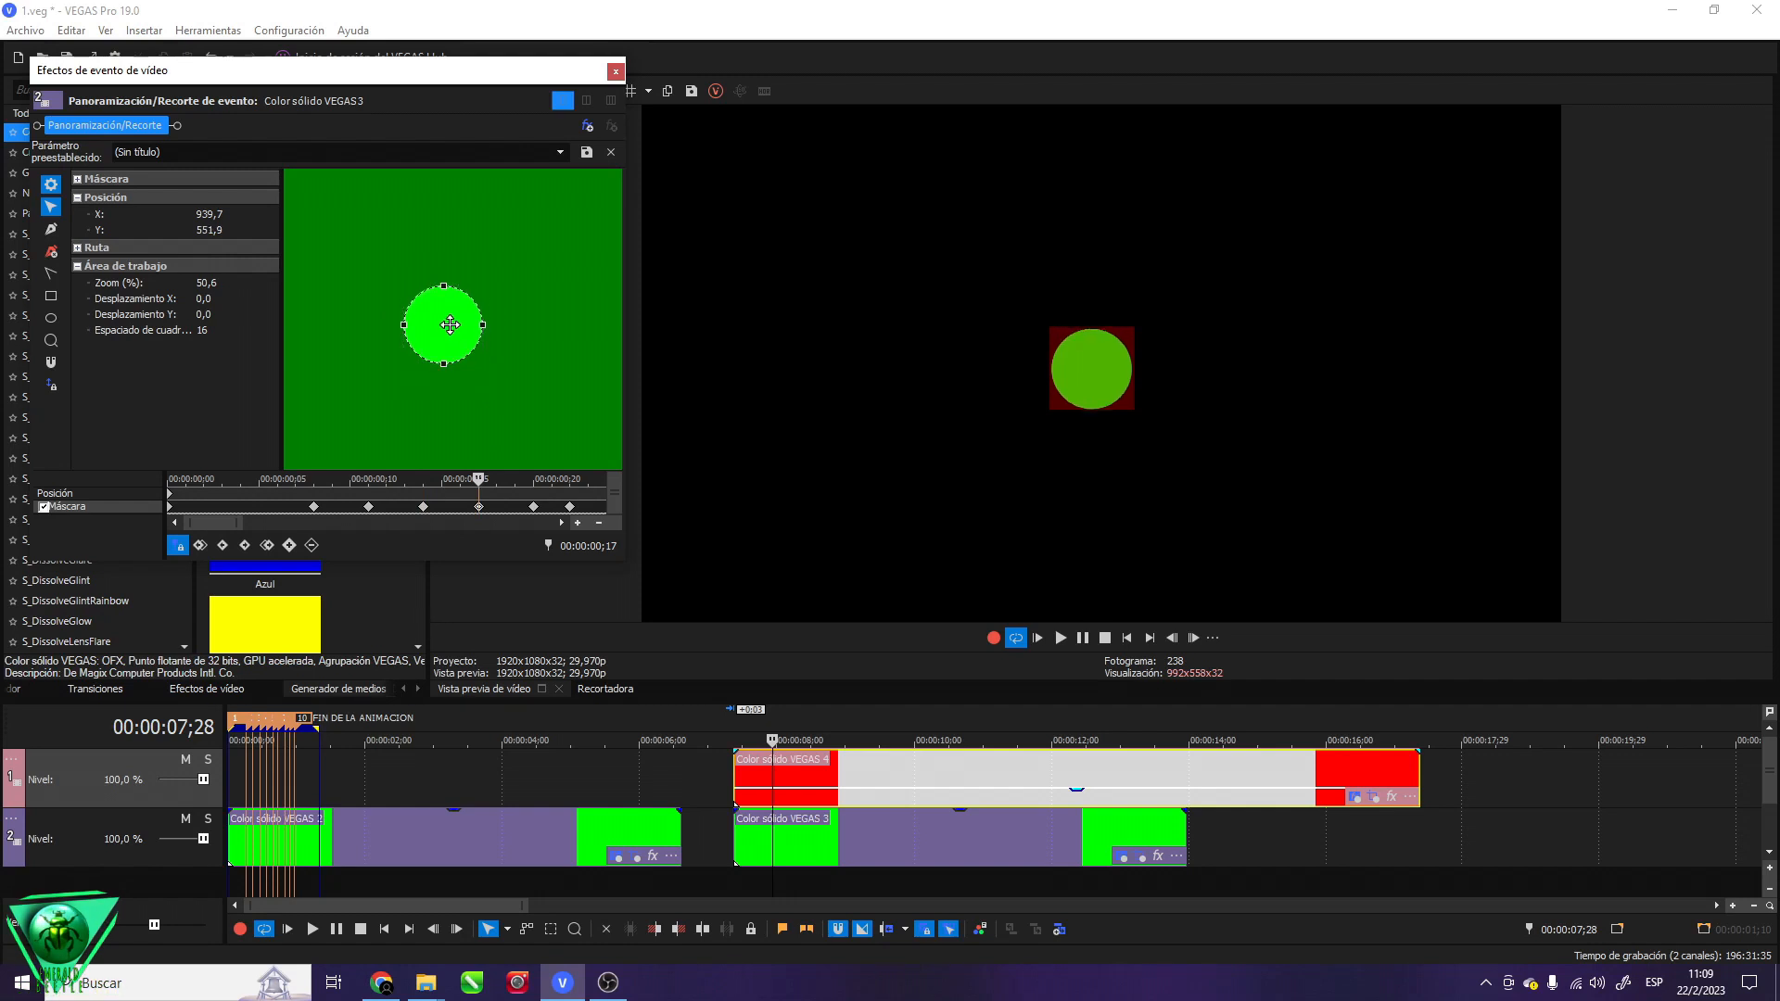
click(571, 507)
scroll(571, 508, up, 1)
click(461, 508)
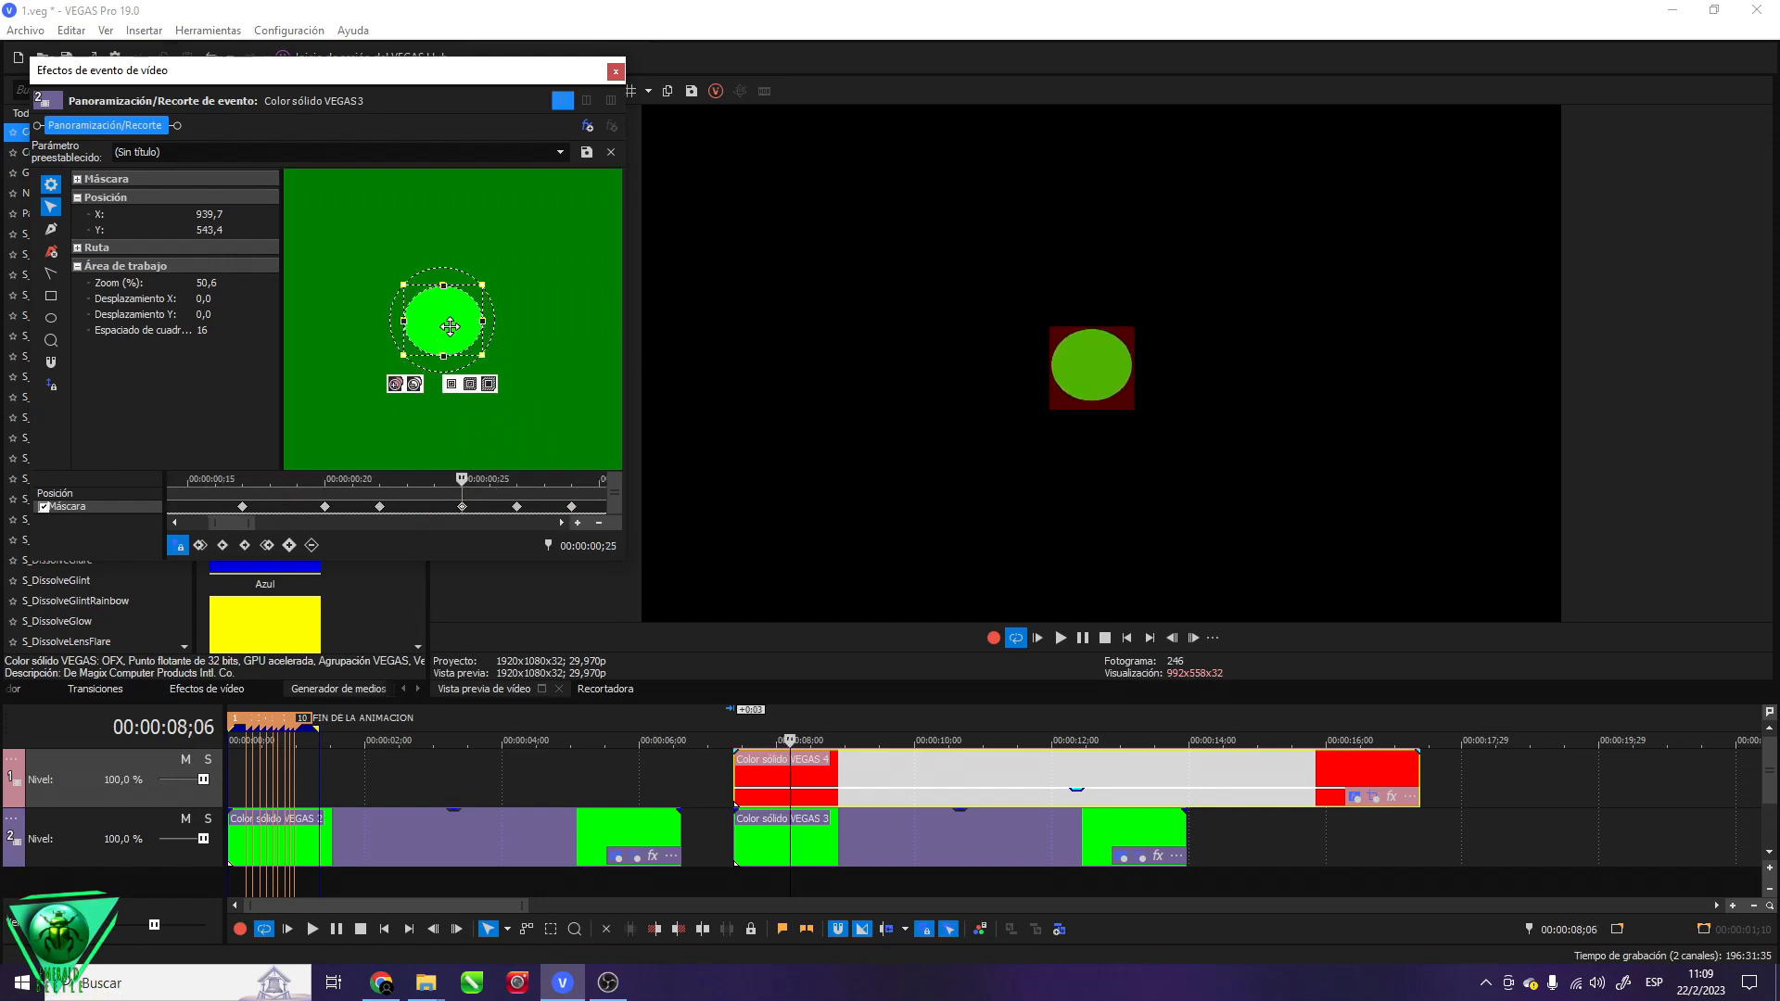
click(516, 507)
drag(445, 327, 445, 332)
scroll(445, 333, down, 1)
scroll(475, 507, up, 1)
click(452, 508)
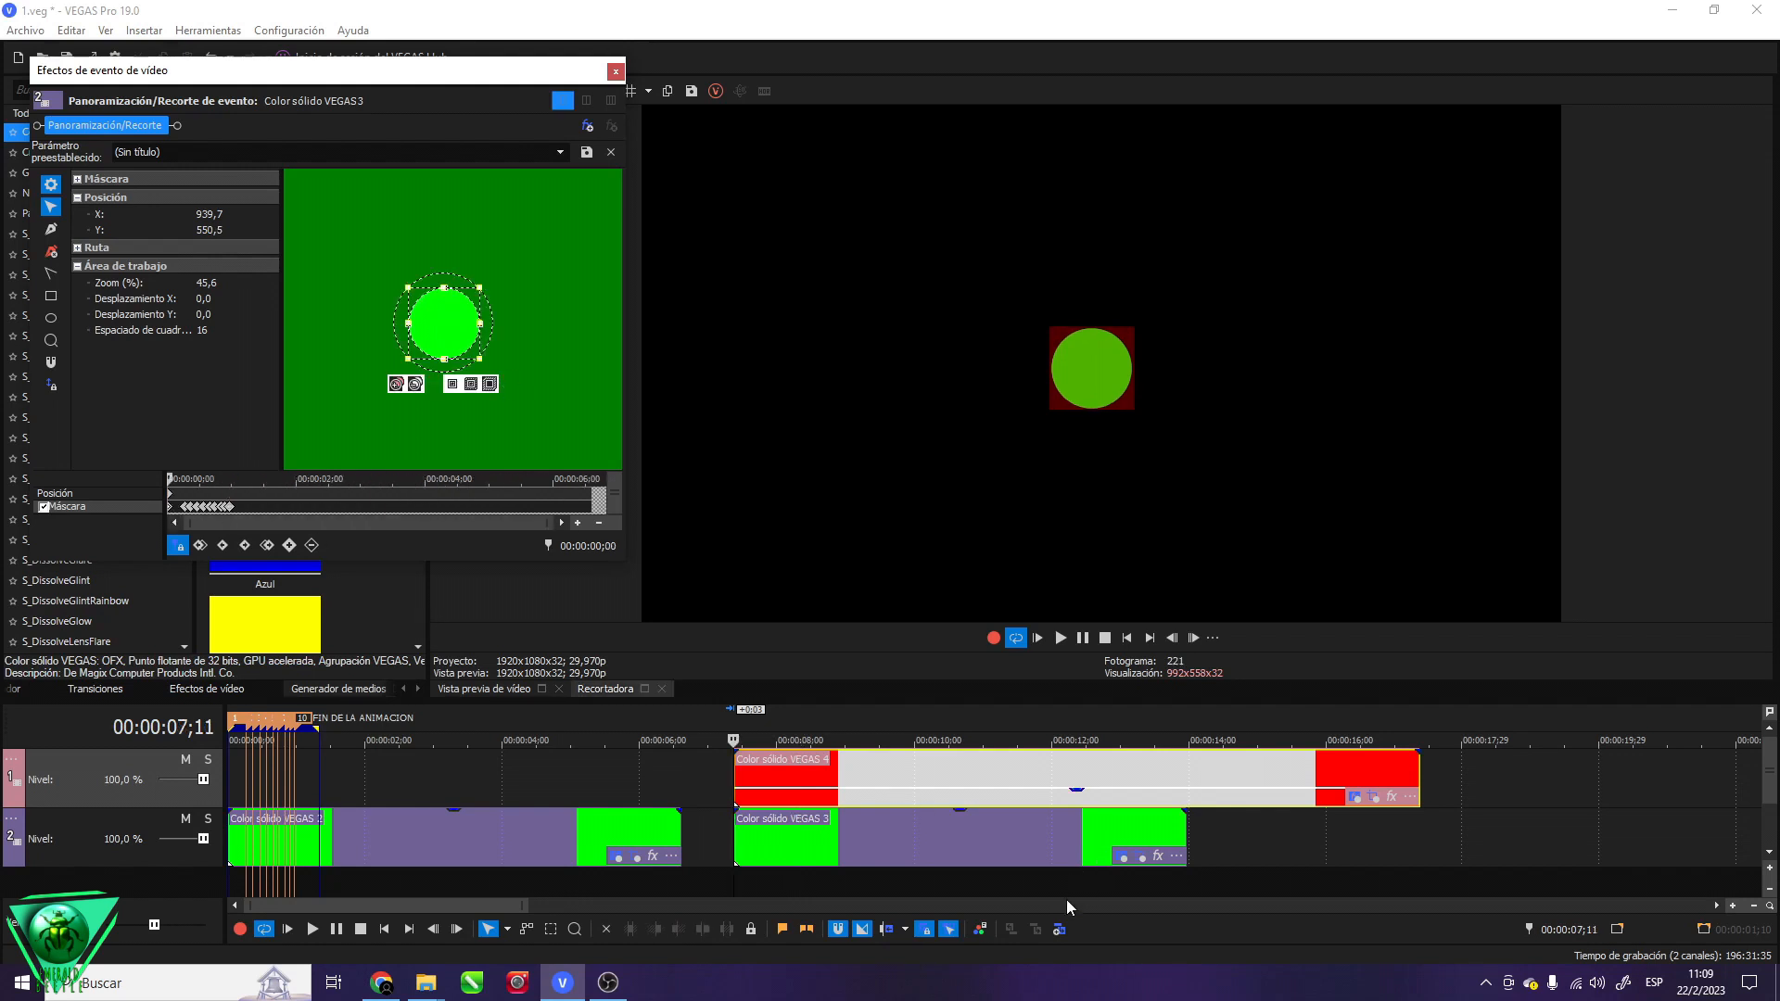
Move the red guide clip off the copied green clip to about 00:00:20 and close the pan/crop window
drag(855, 764, 1720, 785)
click(615, 72)
scroll(943, 803, up, 1)
scroll(943, 802, down, 2)
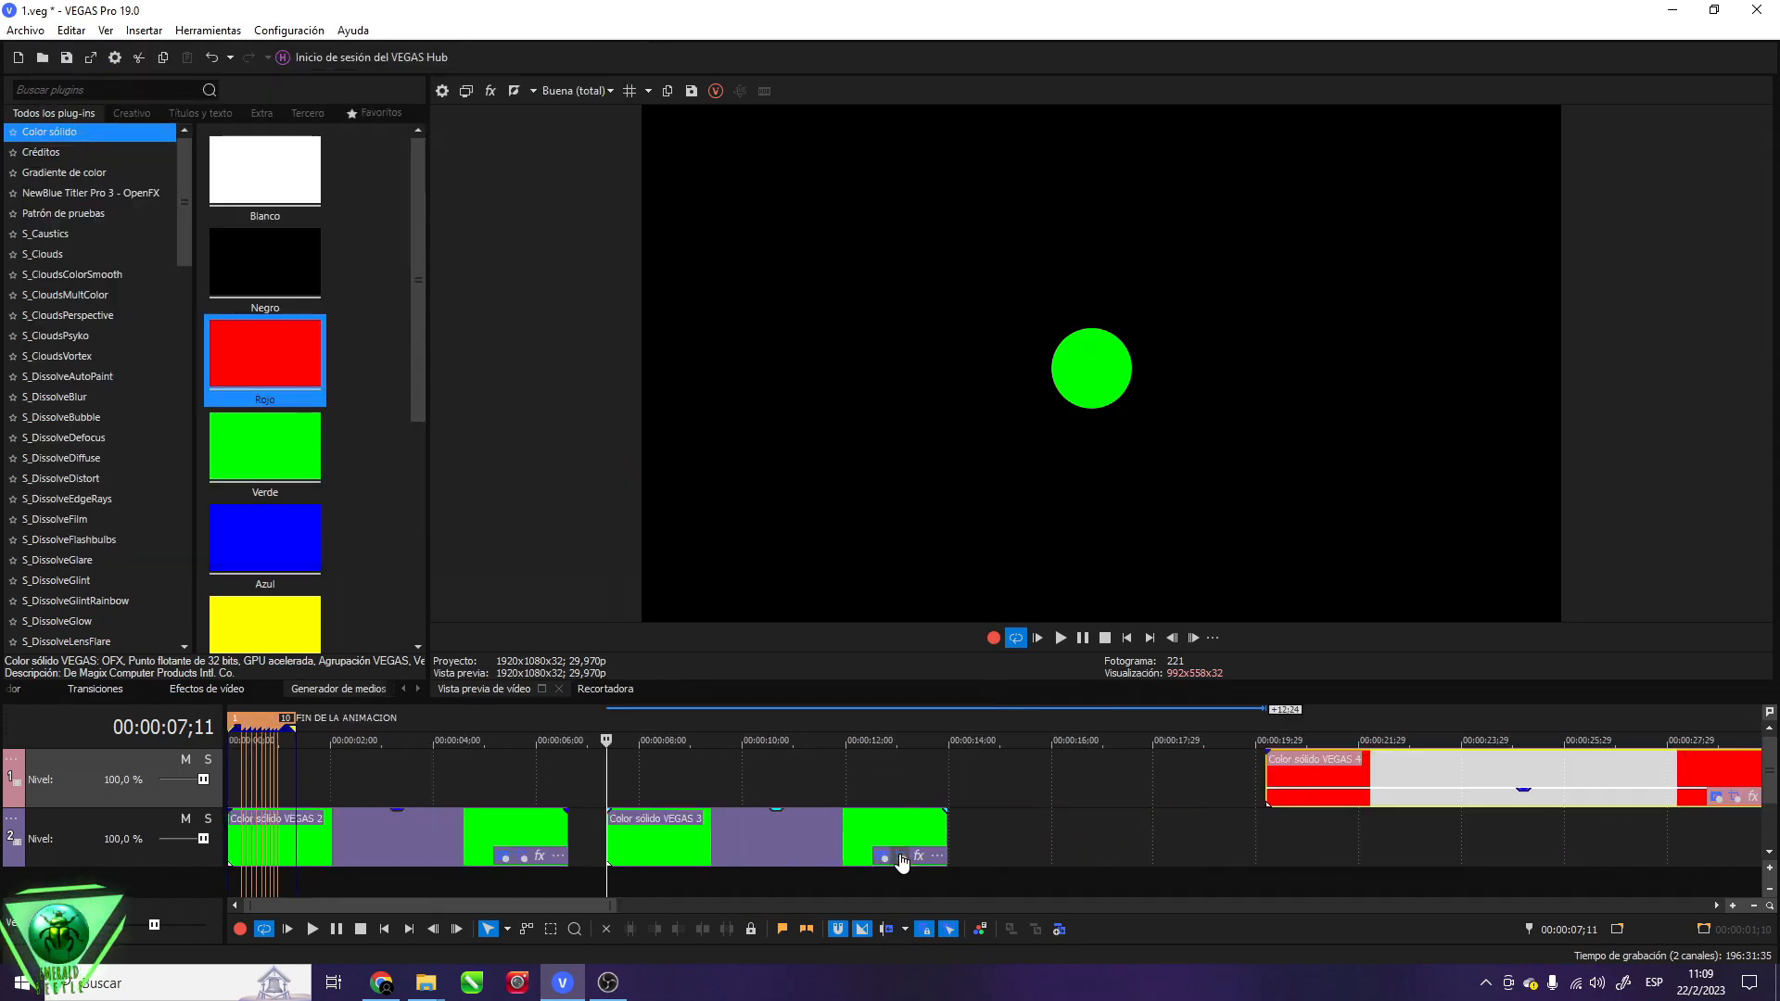
Add a position keyframe at 00:00:00;08 in the copied green clip's pan/crop, dropping the circle with Centro Y about 94.5
click(902, 858)
scroll(209, 506, up, 3)
scroll(209, 506, up, 2)
scroll(209, 506, down, 2)
mouse_move(170, 479)
mouse_down()
mouse_move(357, 480)
mouse_move(167, 481)
mouse_up()
click(221, 495)
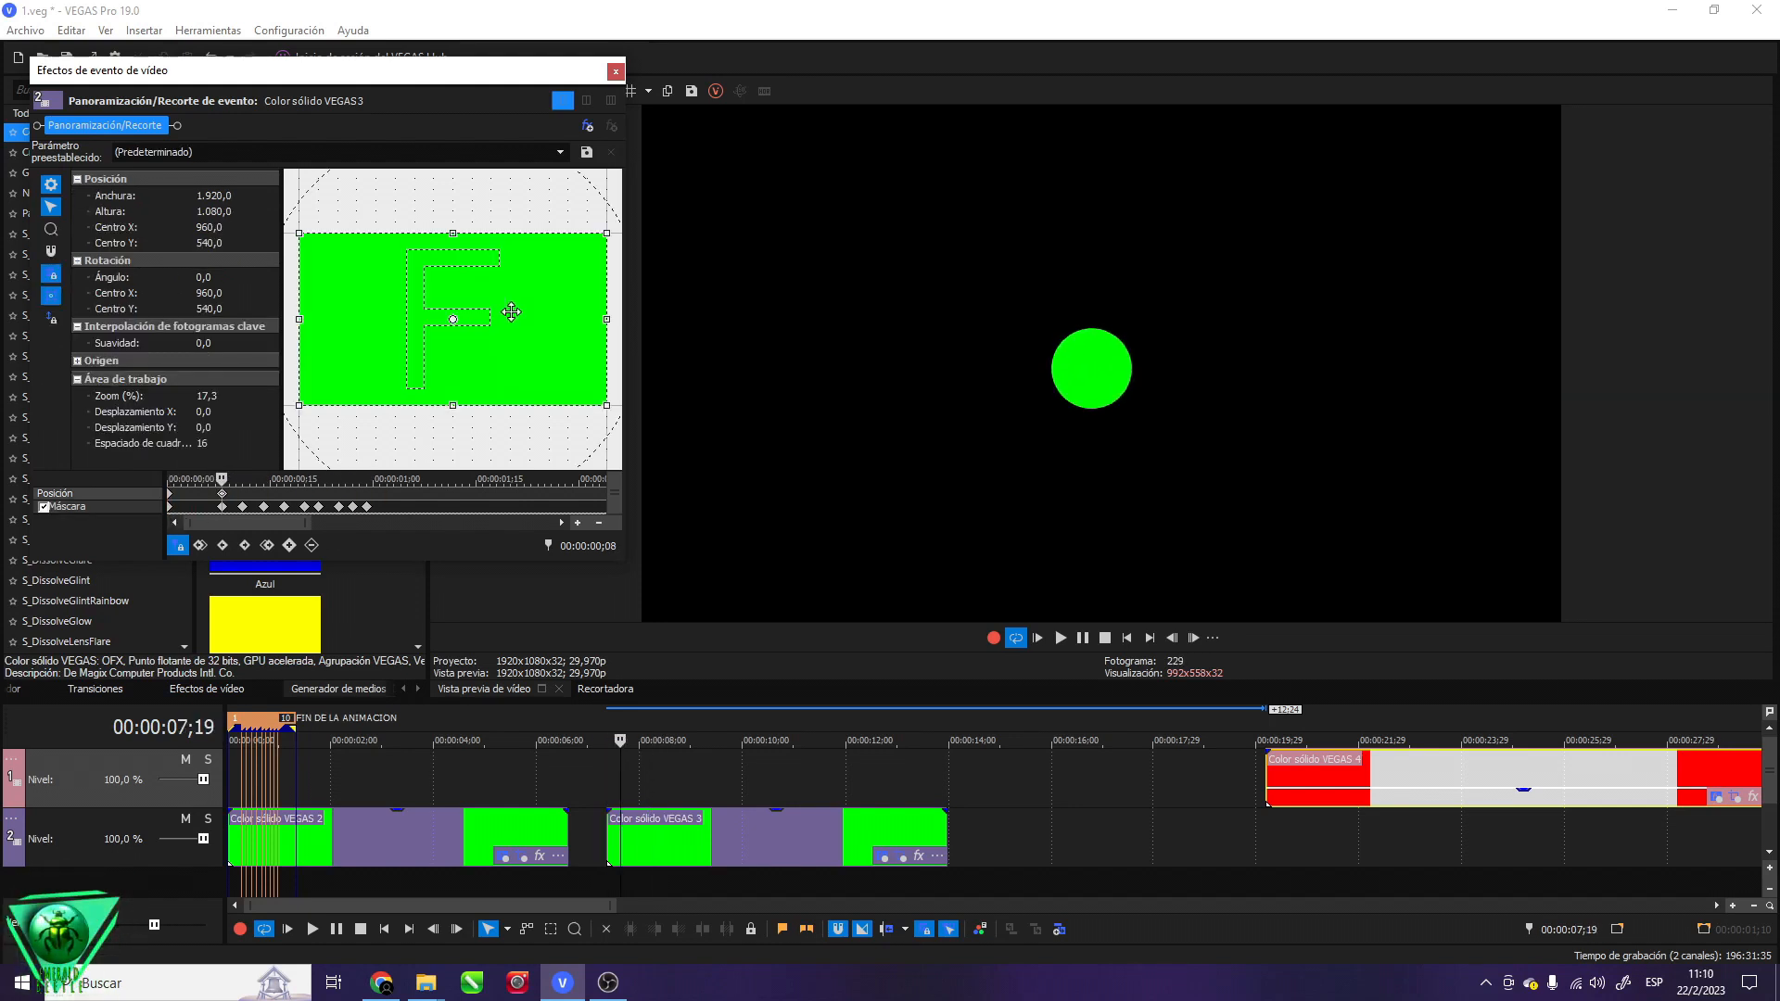
drag(490, 387, 476, 295)
Add position keyframes at 00:00:00;11, 00:00:00;14 and 00:00:00;17 with Centro Y about 57.9, 95.5 and 255.7
click(365, 492)
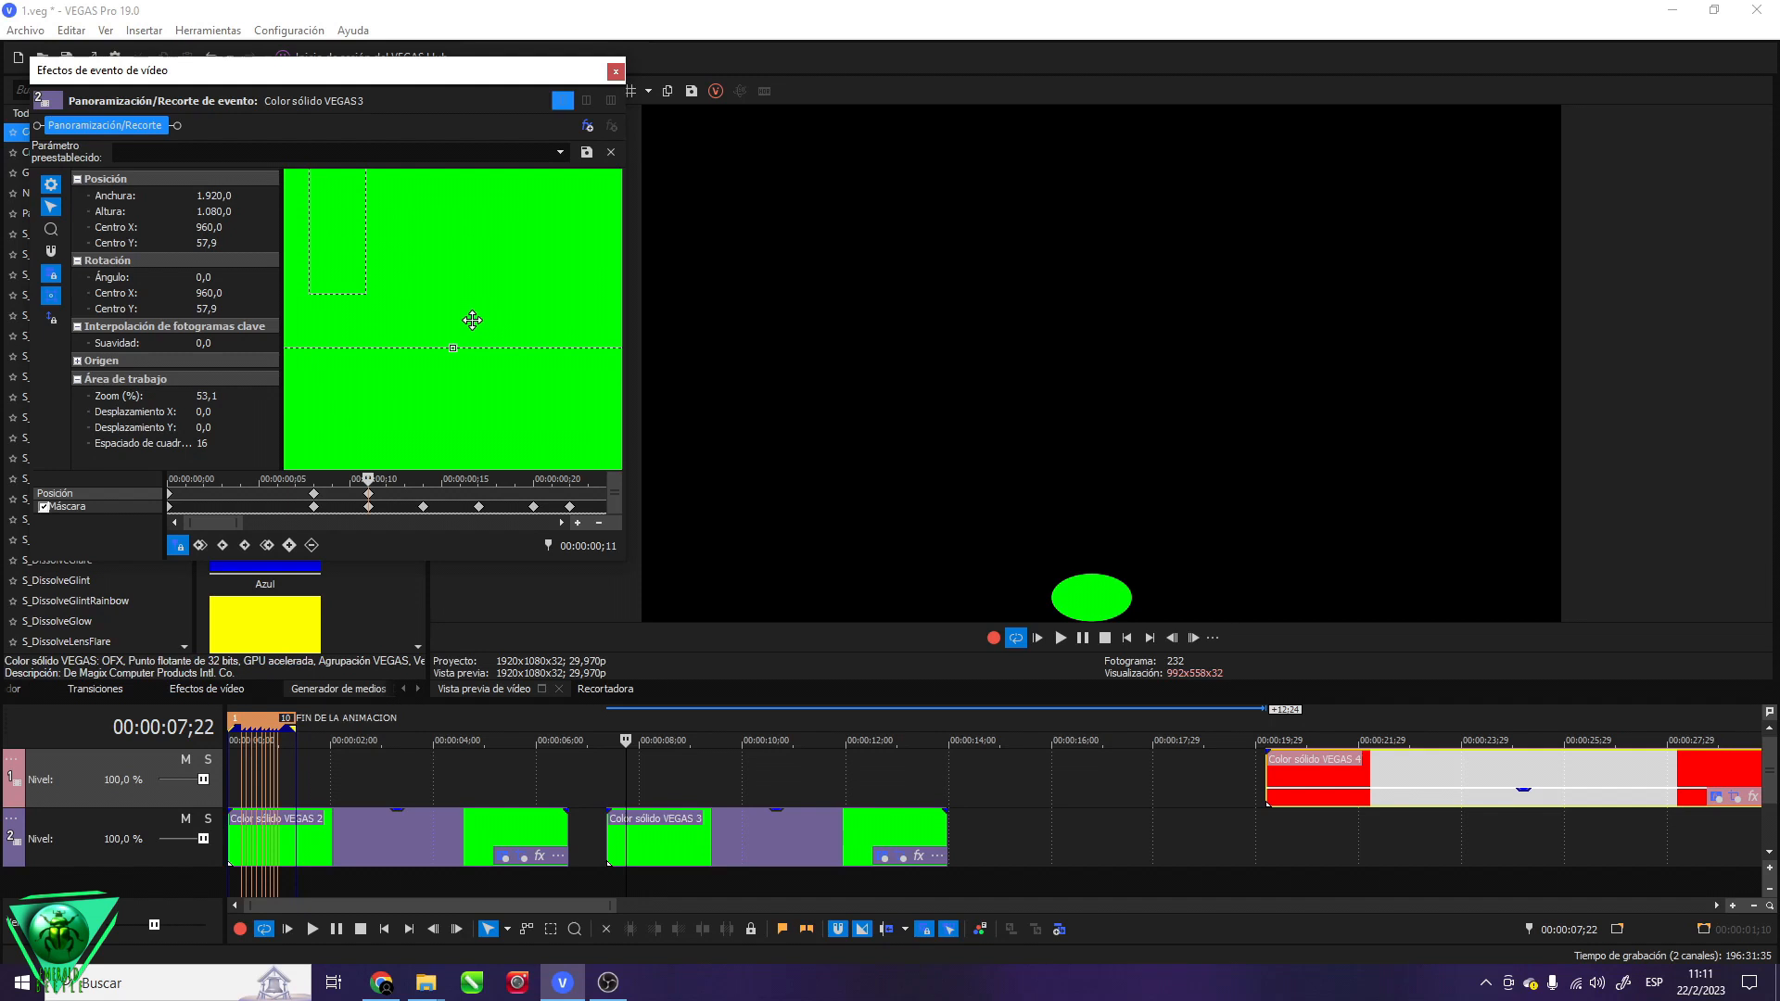
click(424, 492)
drag(486, 289, 486, 298)
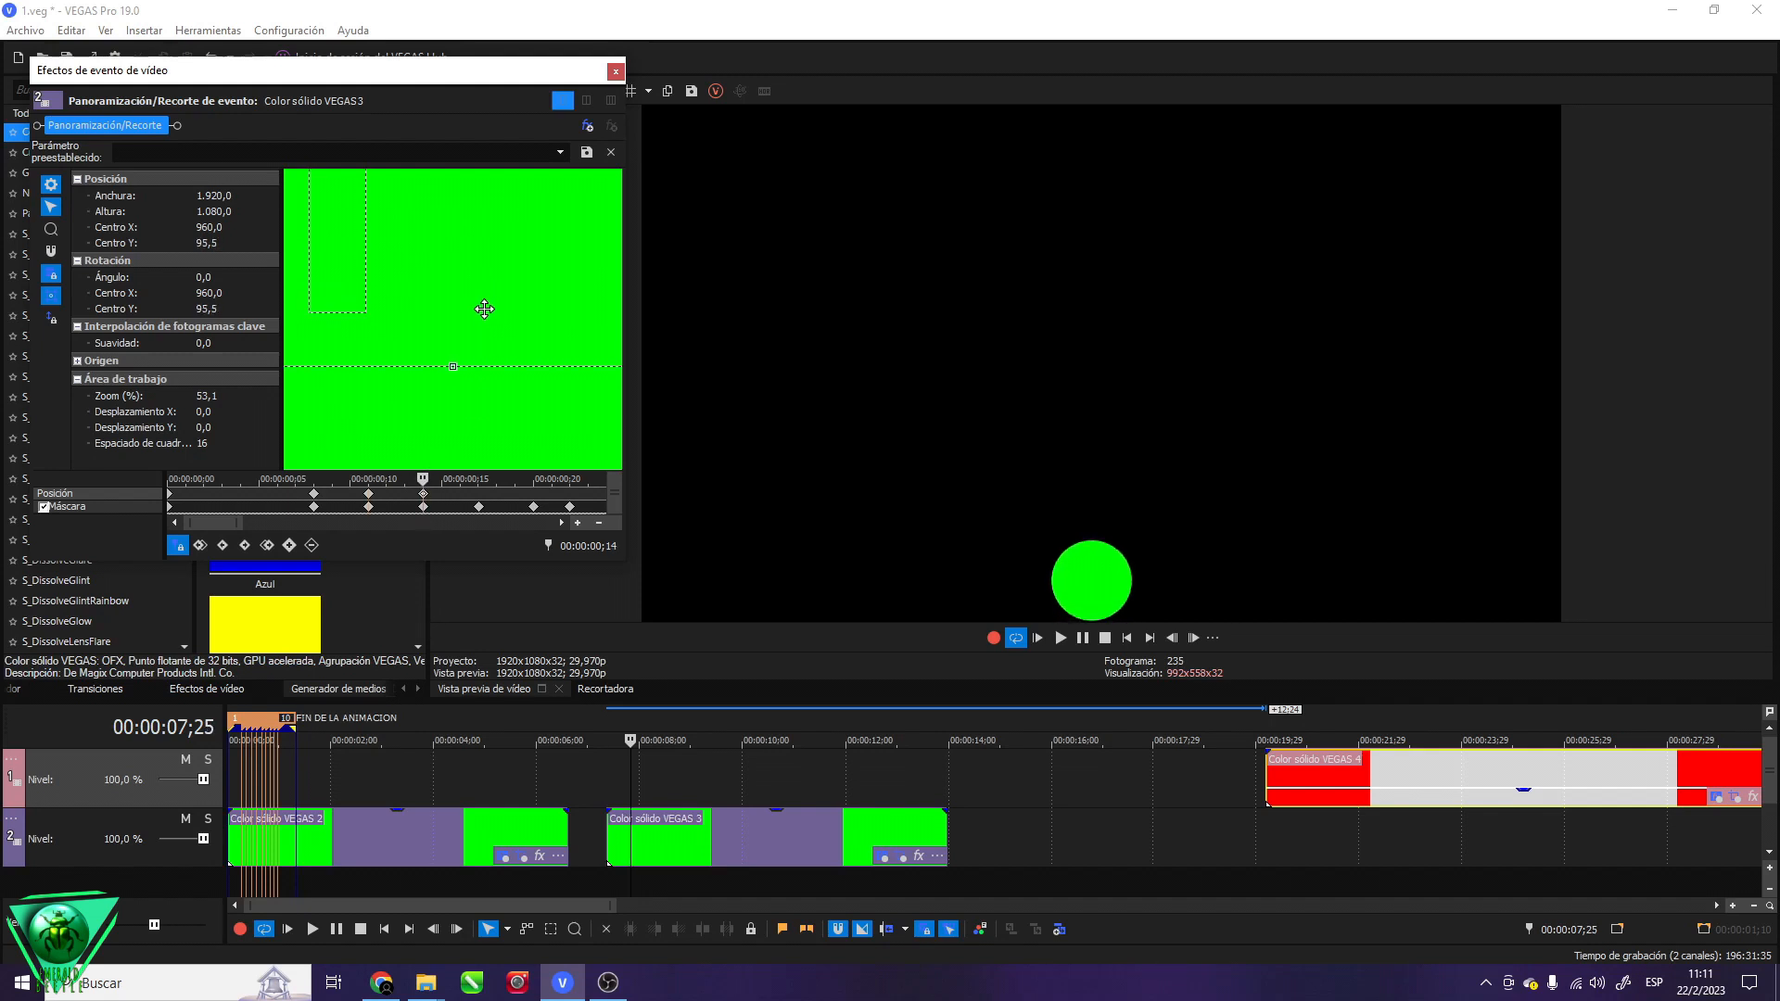
drag(502, 269, 501, 348)
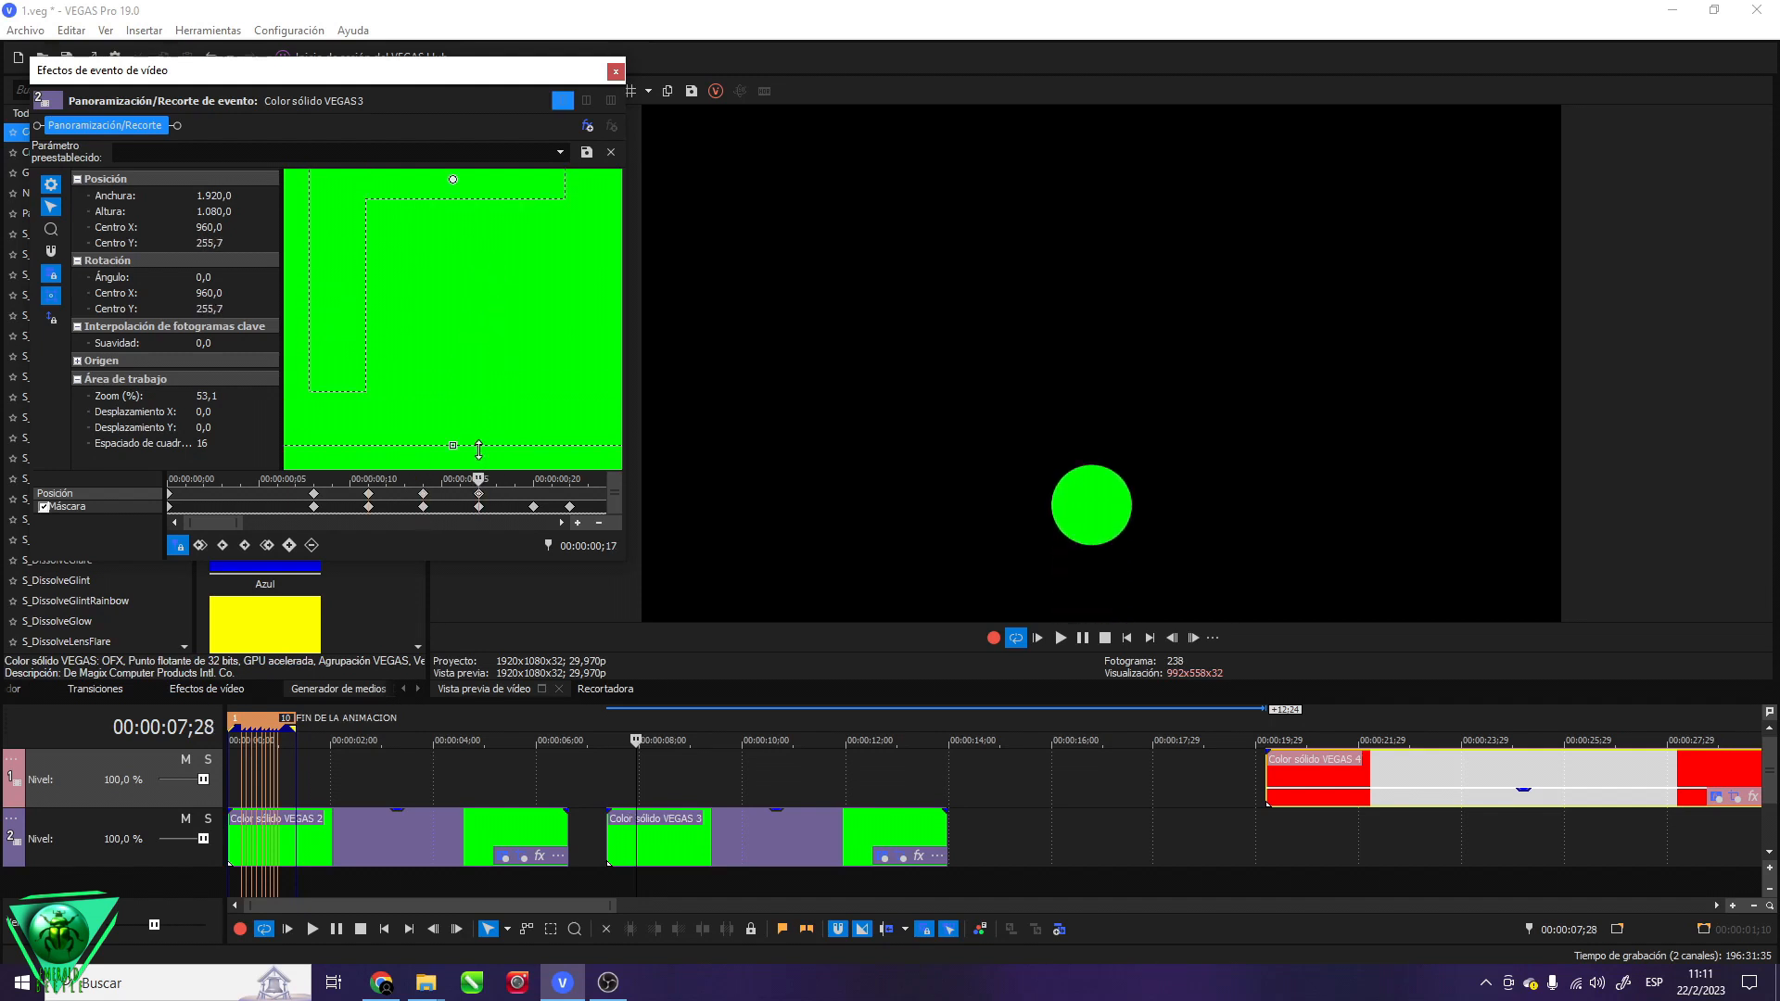
Continue the bounce with position keyframes at 00:00:00;20, 00:00:00;22 and 00:00:00;25, the last with Centro Y about 86.1
click(517, 506)
click(461, 506)
click(517, 507)
click(462, 506)
click(460, 493)
drag(497, 380, 478, 317)
click(517, 493)
scroll(449, 508, down, 2)
scroll(448, 508, up, 1)
click(433, 498)
click(471, 496)
click(379, 494)
click(434, 495)
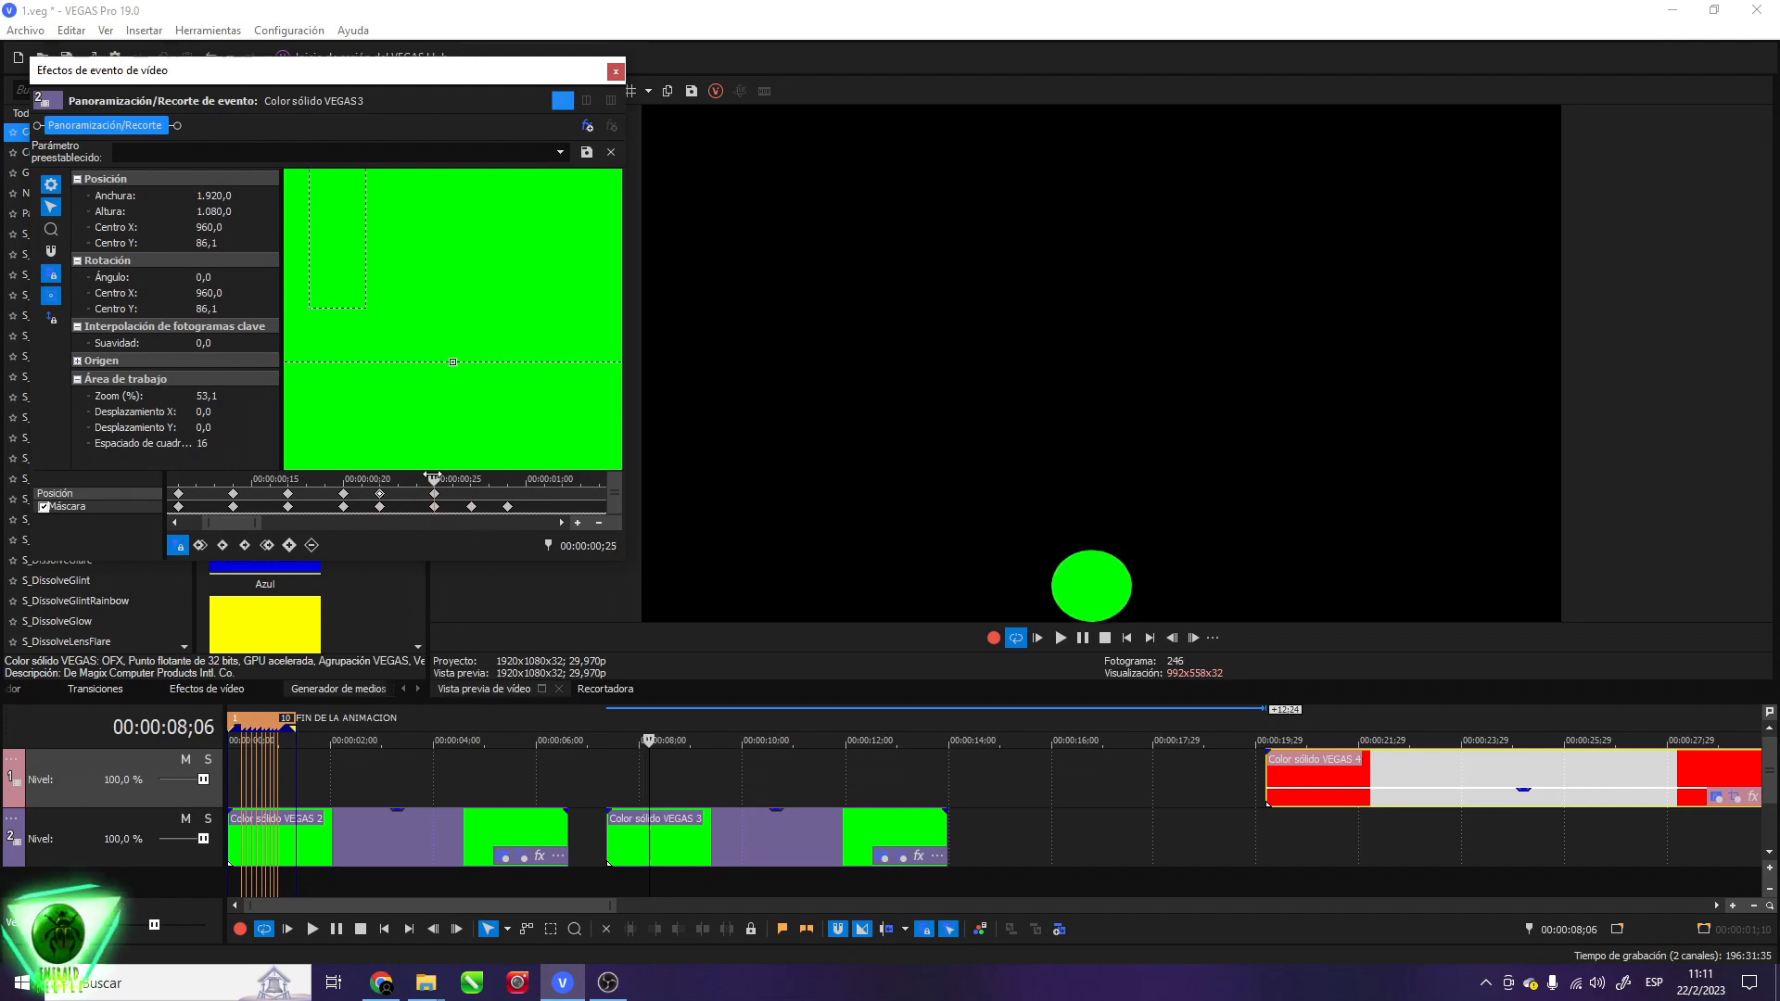
Add the last position keyframes at 00:00:00;27 and 00:00:00;29 with Centro Y about 85.1 and 94.5
mouse_move(480, 321)
mouse_down()
mouse_move(480, 342)
mouse_move(506, 322)
mouse_up()
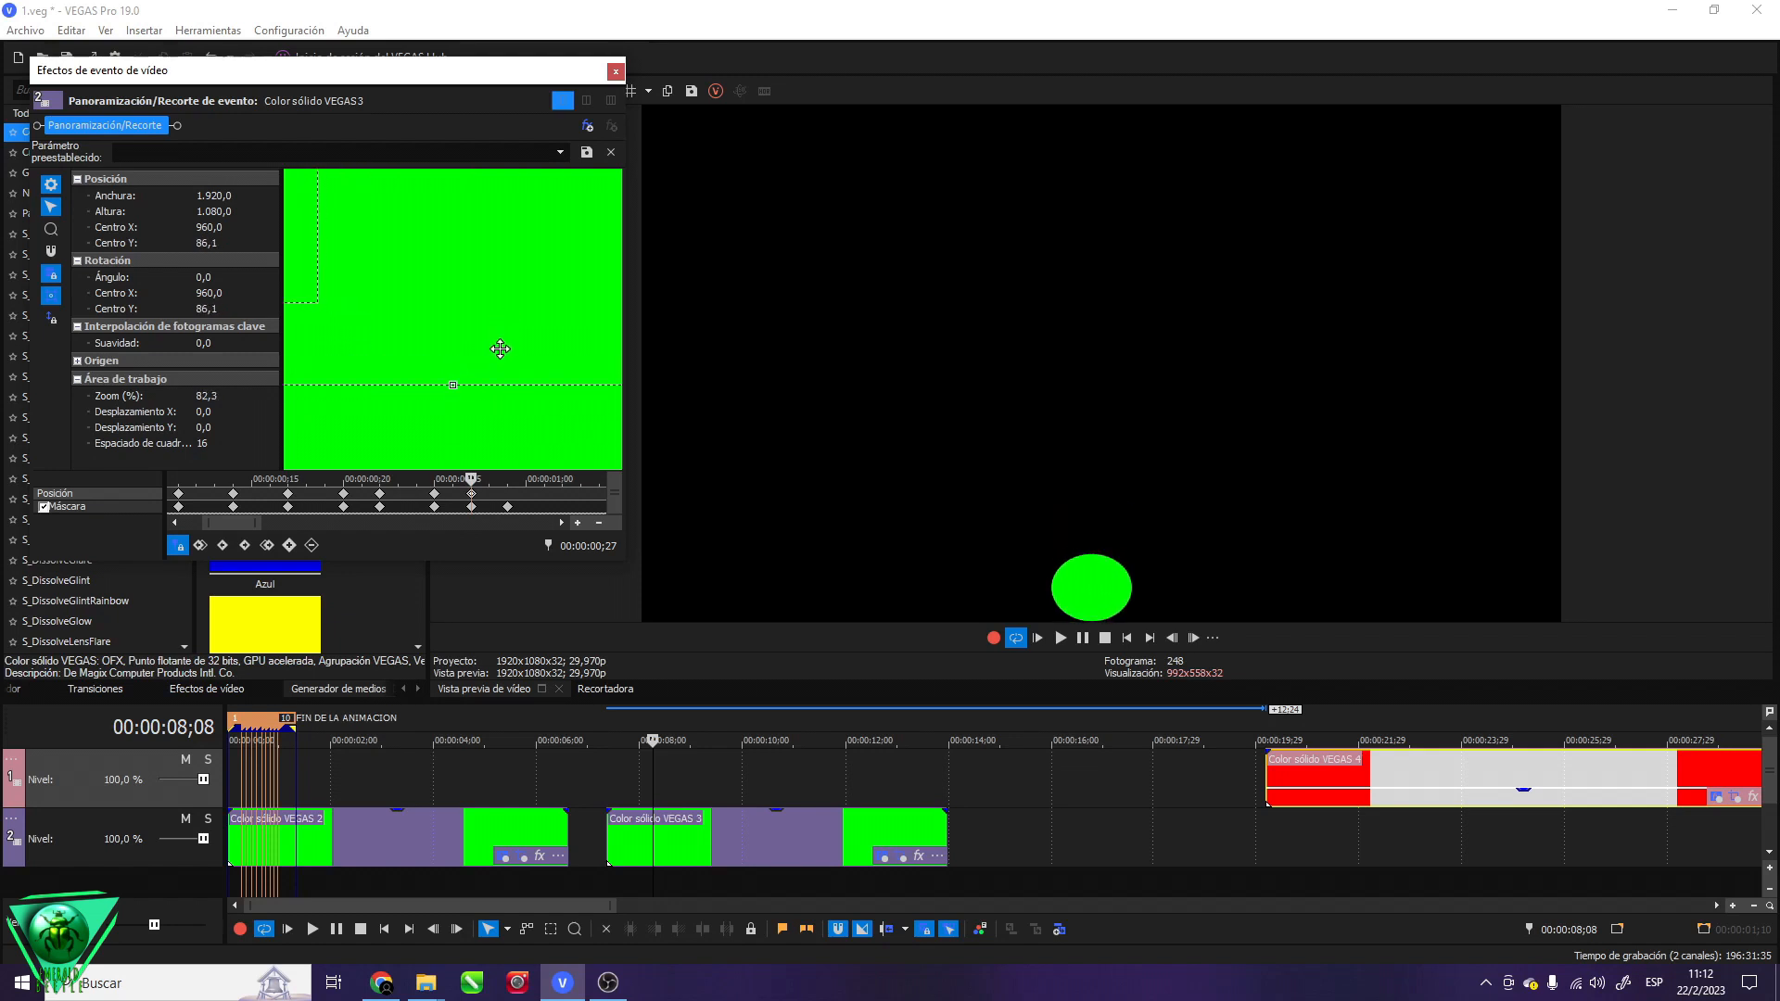
click(507, 481)
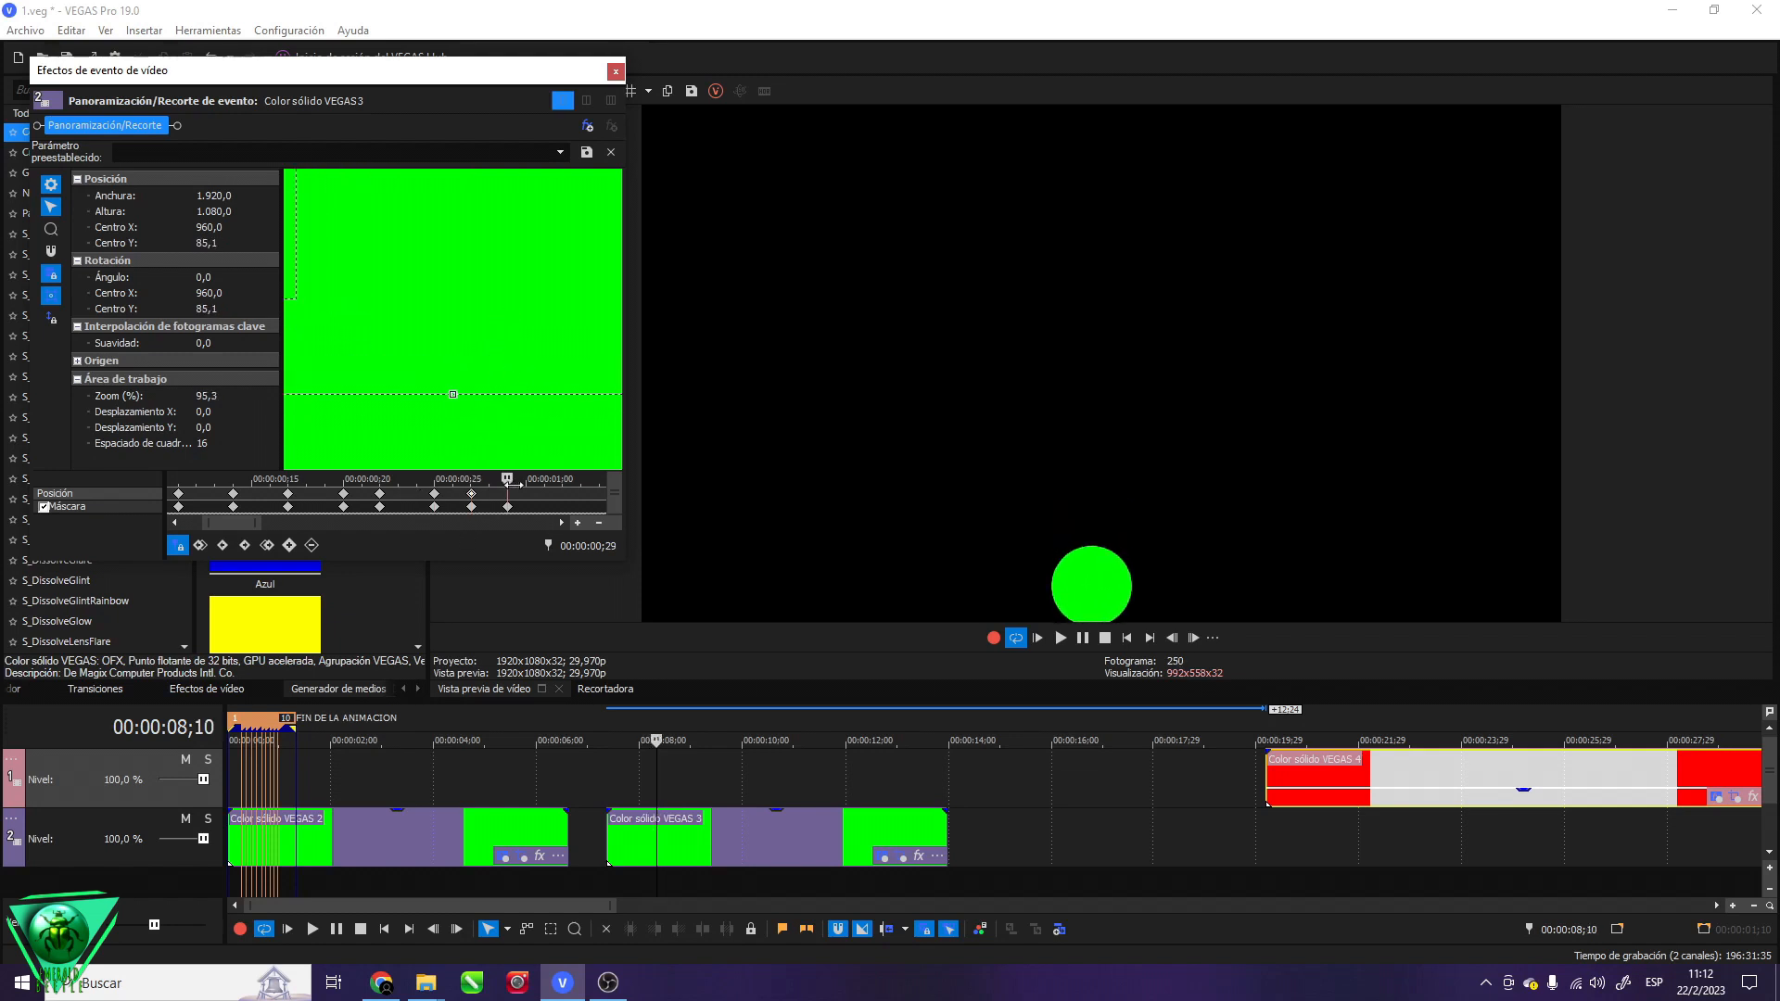
scroll(347, 509, down, 3)
scroll(347, 509, up, 2)
scroll(299, 732, up, 3)
scroll(307, 729, down, 1)
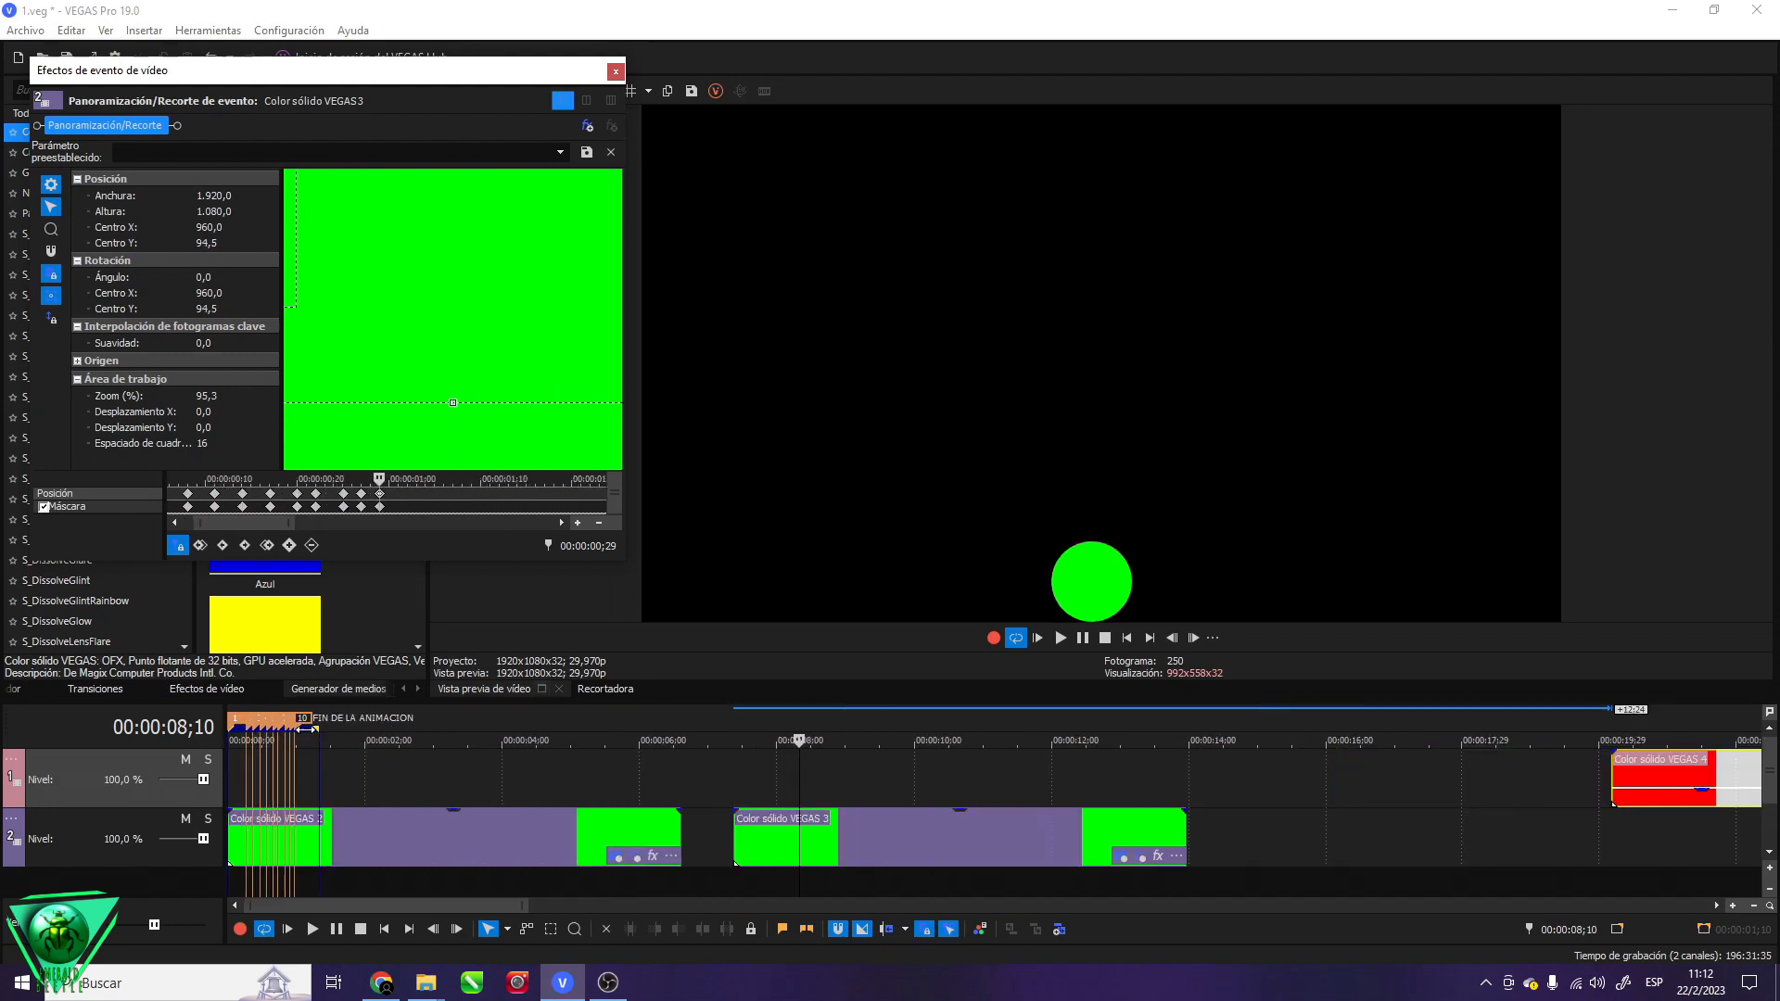
Set the loop region over the start of the copied green clip and play back the bounce
drag(309, 729, 890, 745)
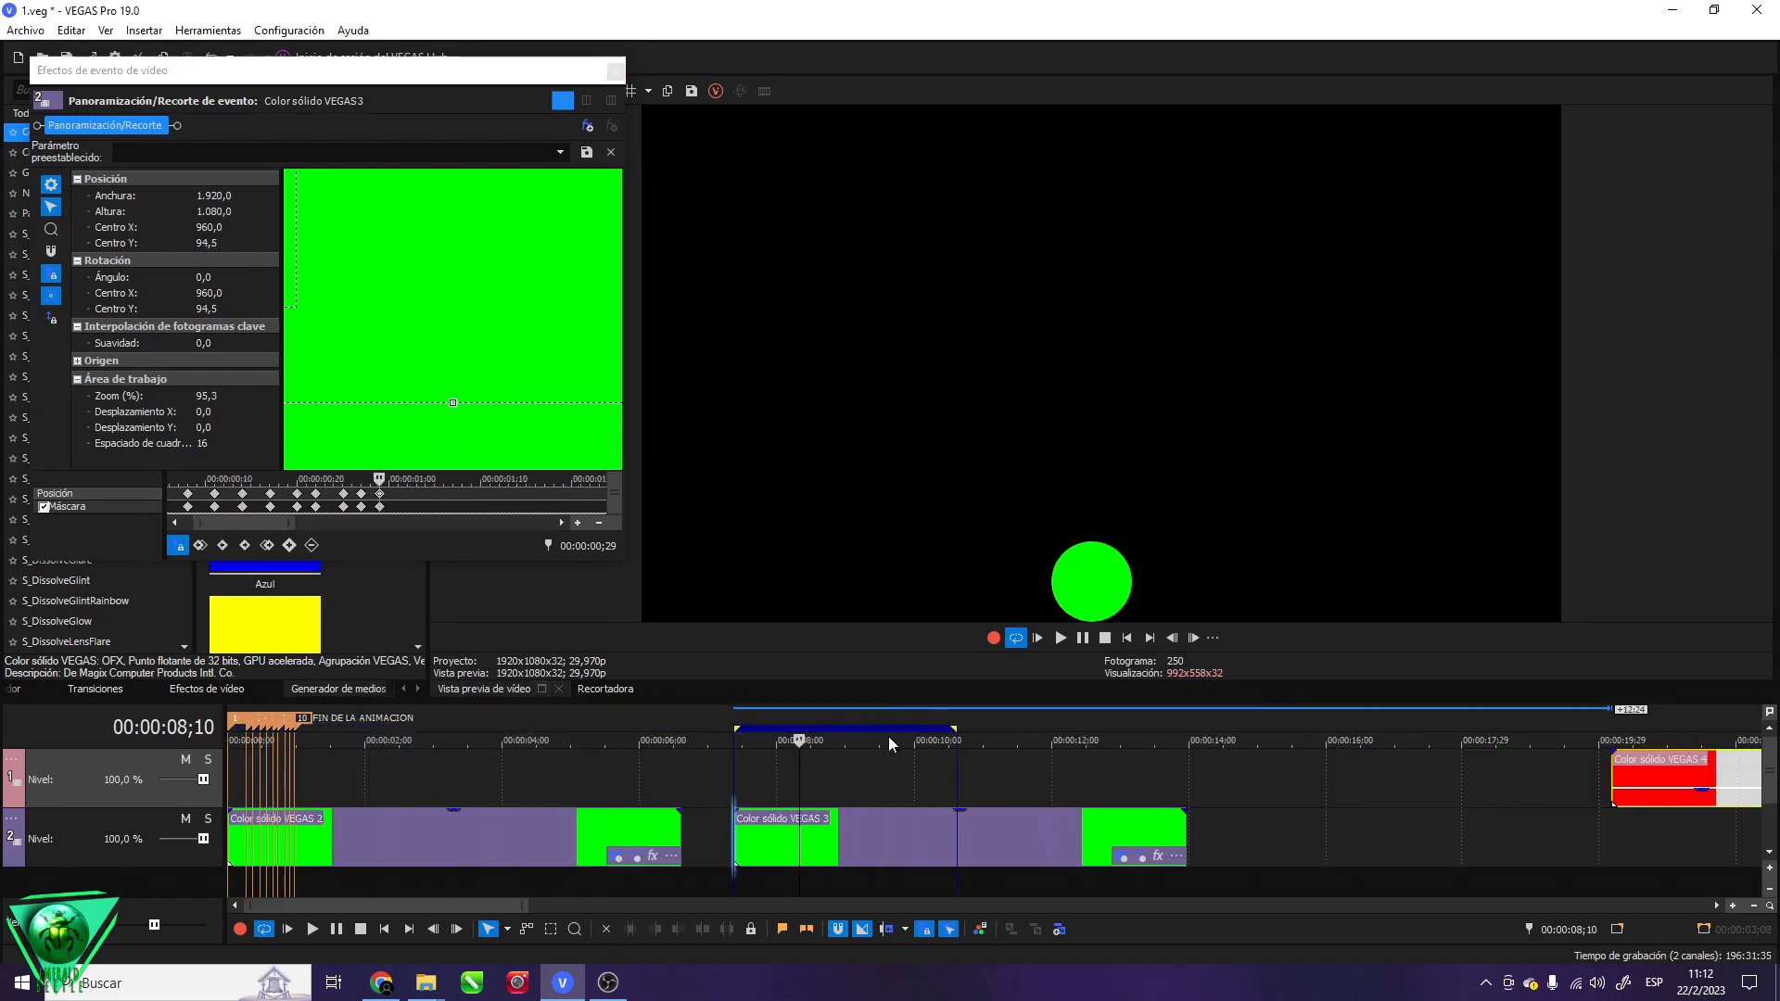
click(1060, 638)
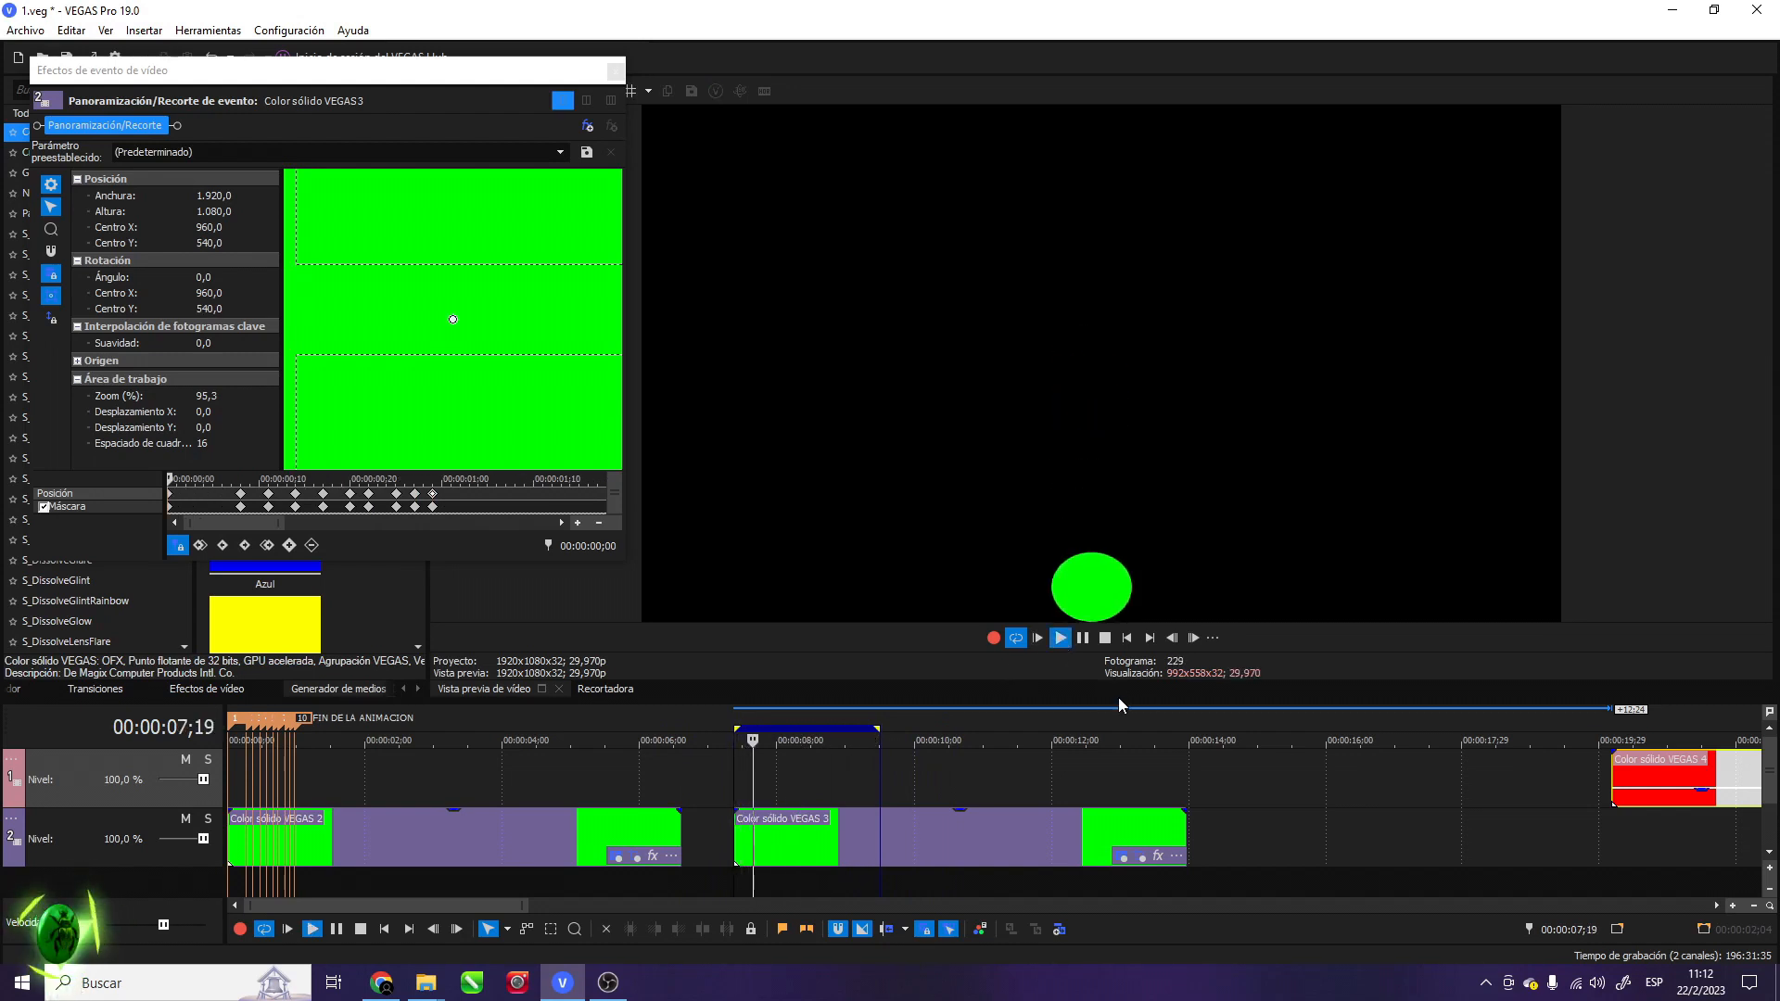
click(1104, 638)
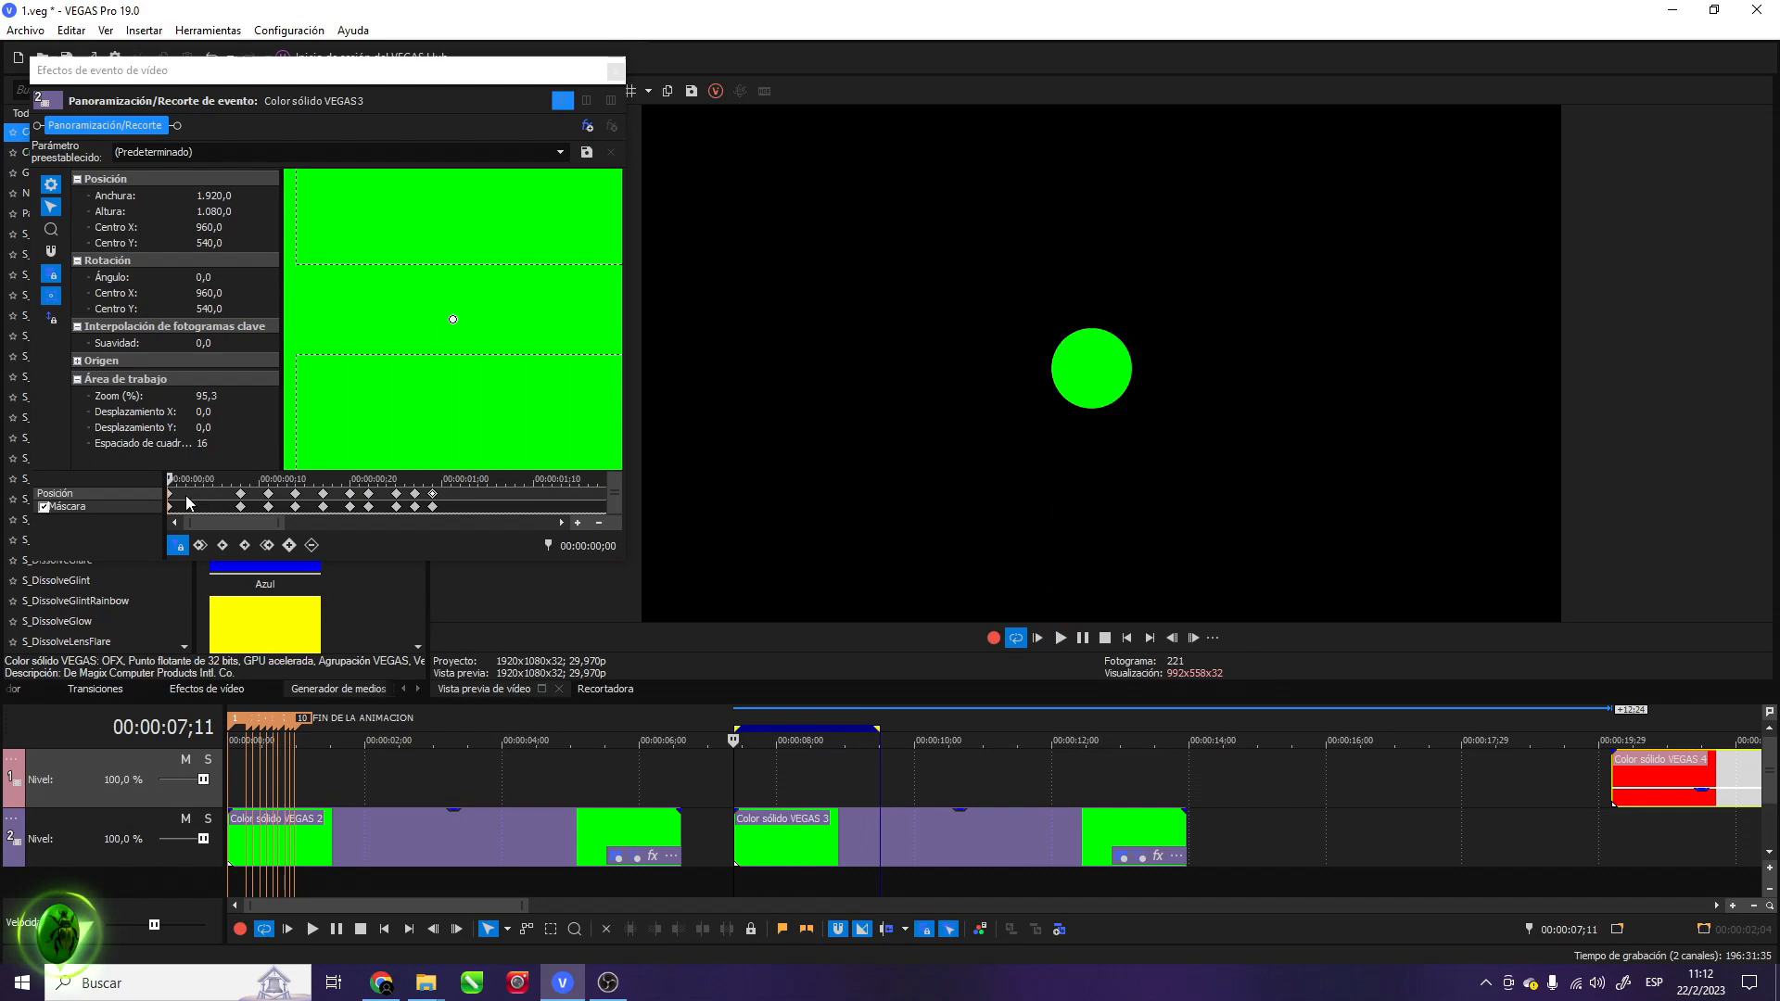
Raise the circle to the top of the picture at the first position keyframe, with Centro Y about 1005.8
click(171, 501)
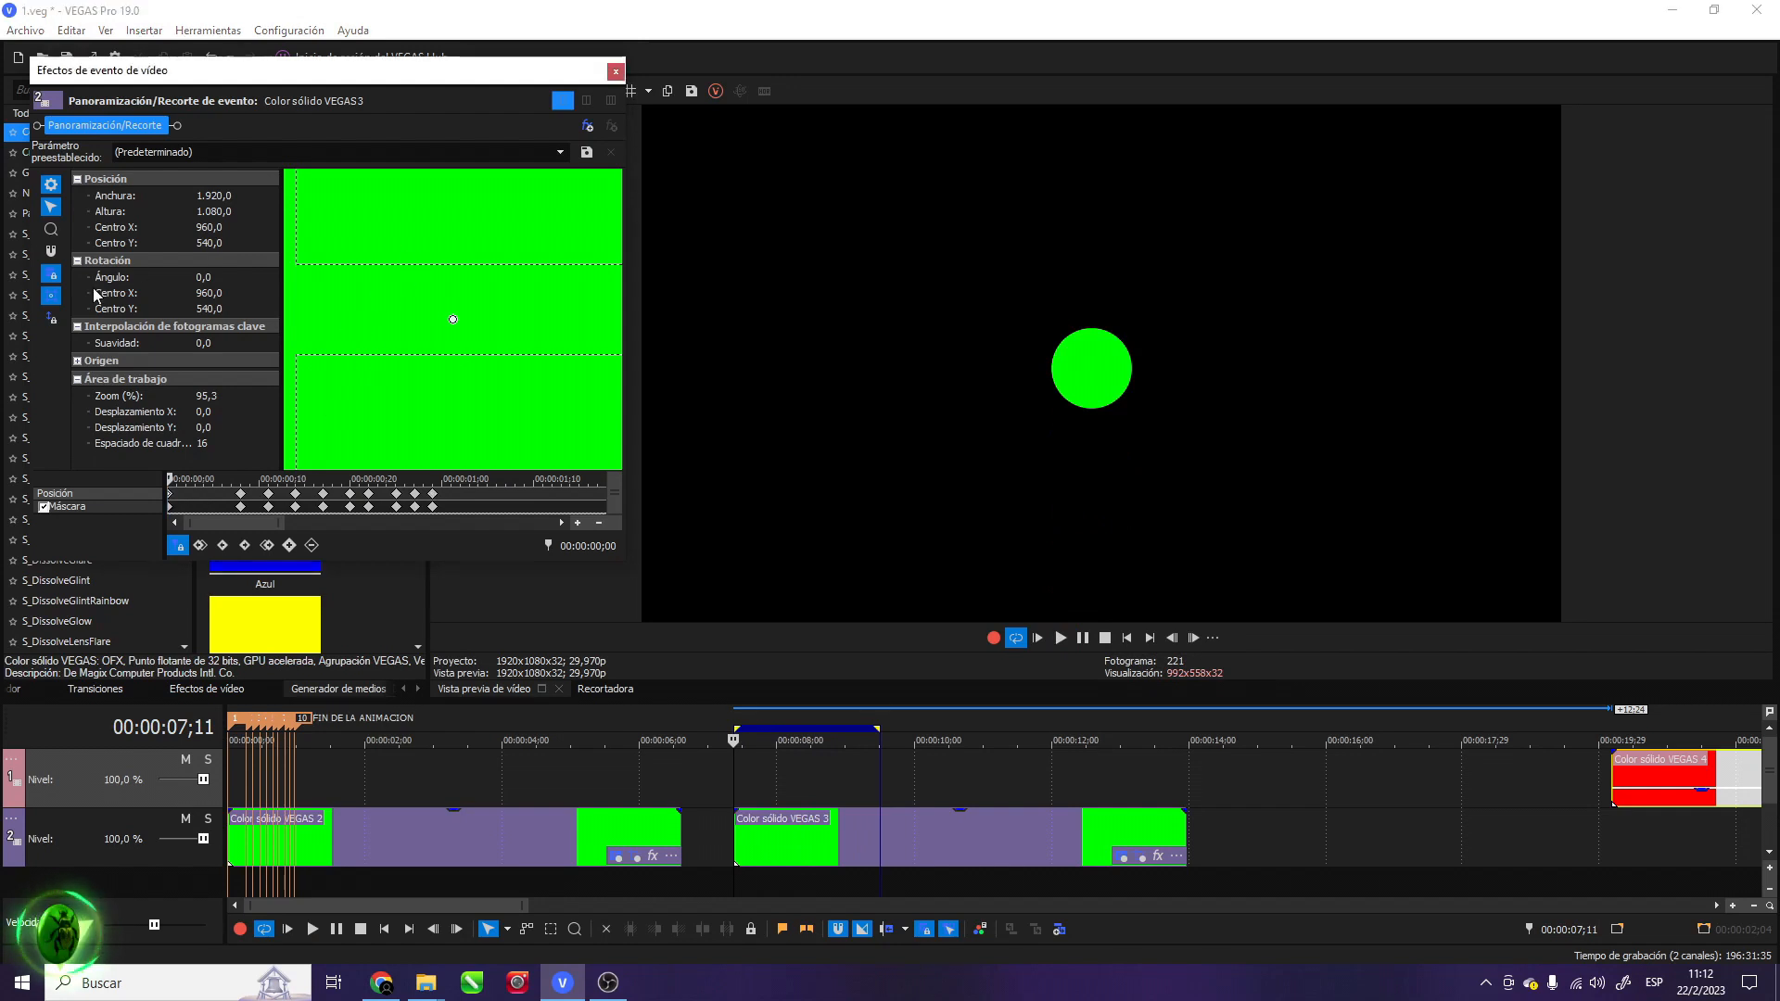
drag(424, 212, 433, 620)
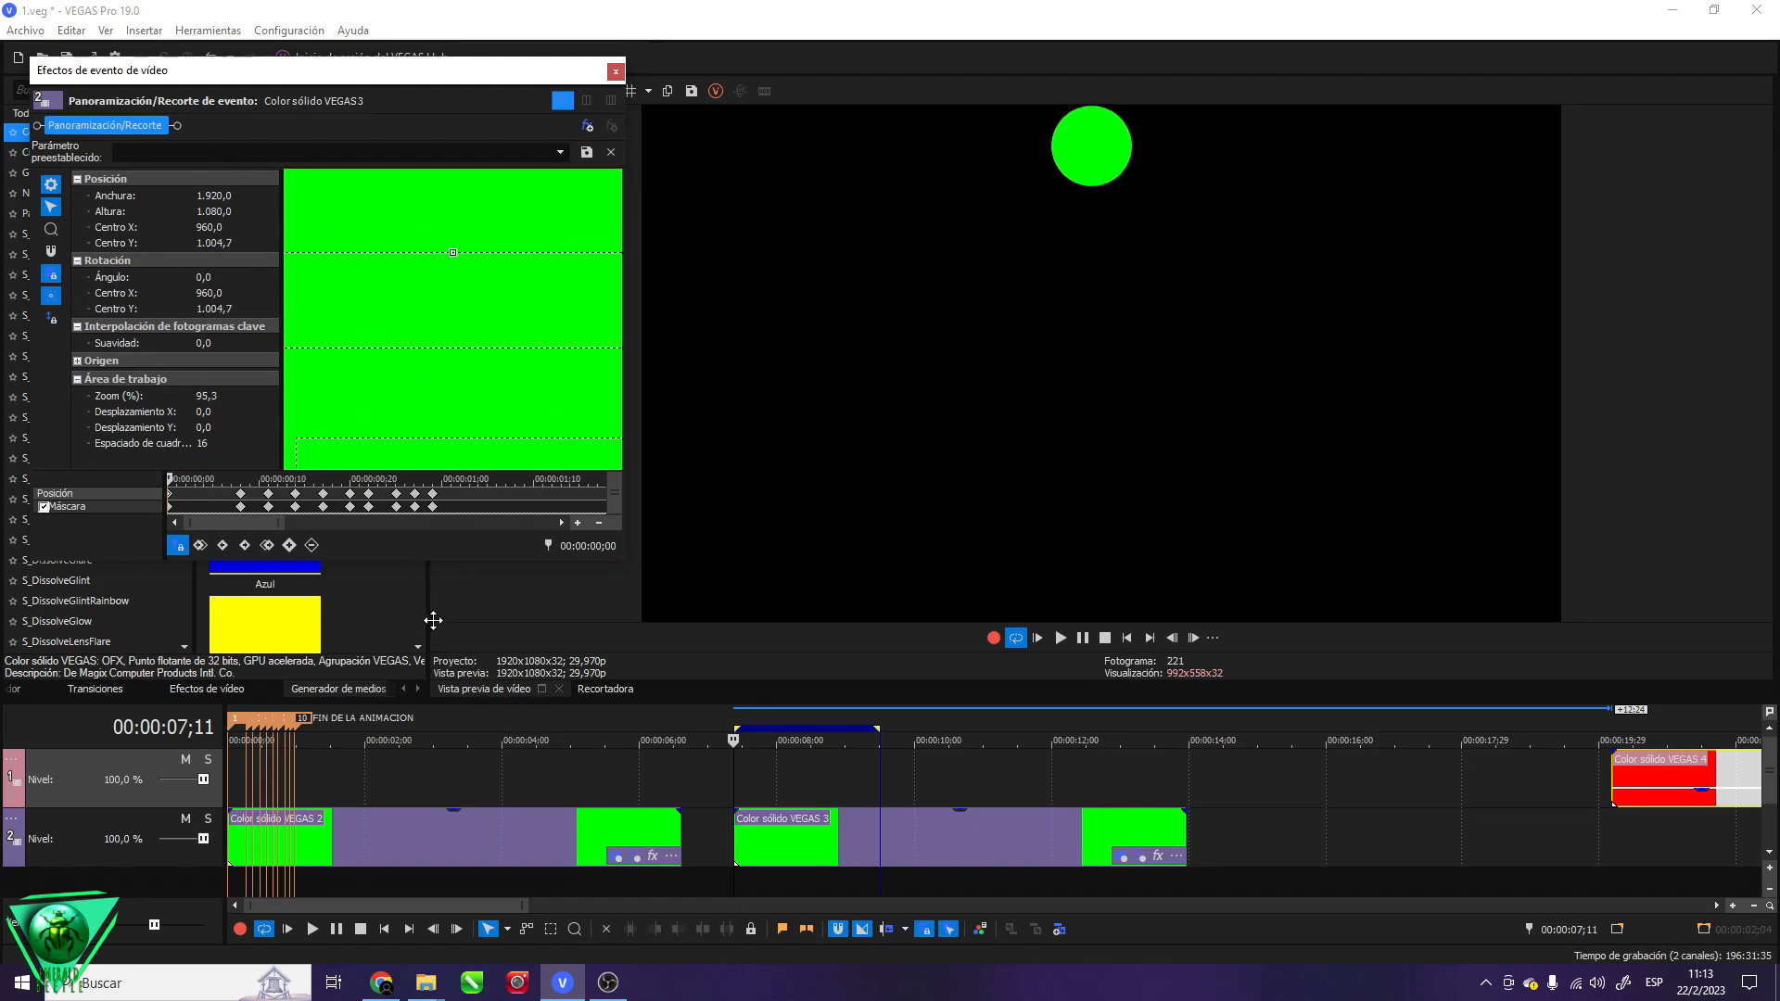
click(238, 499)
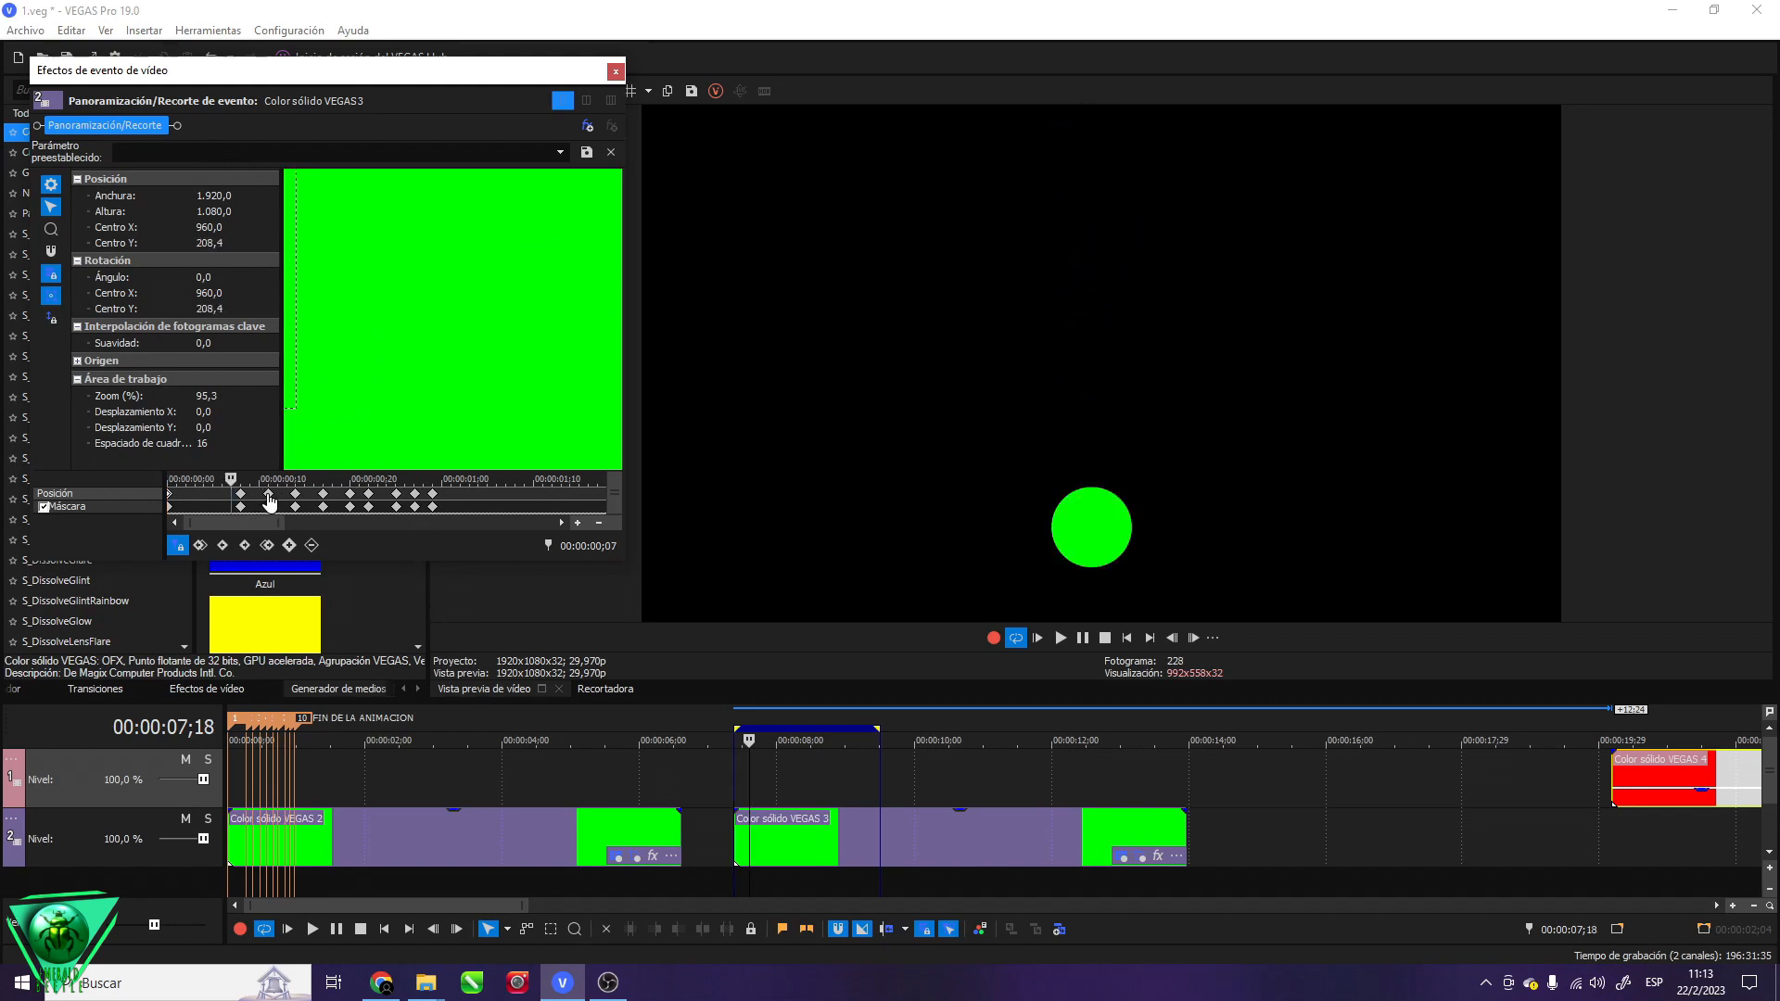
click(243, 501)
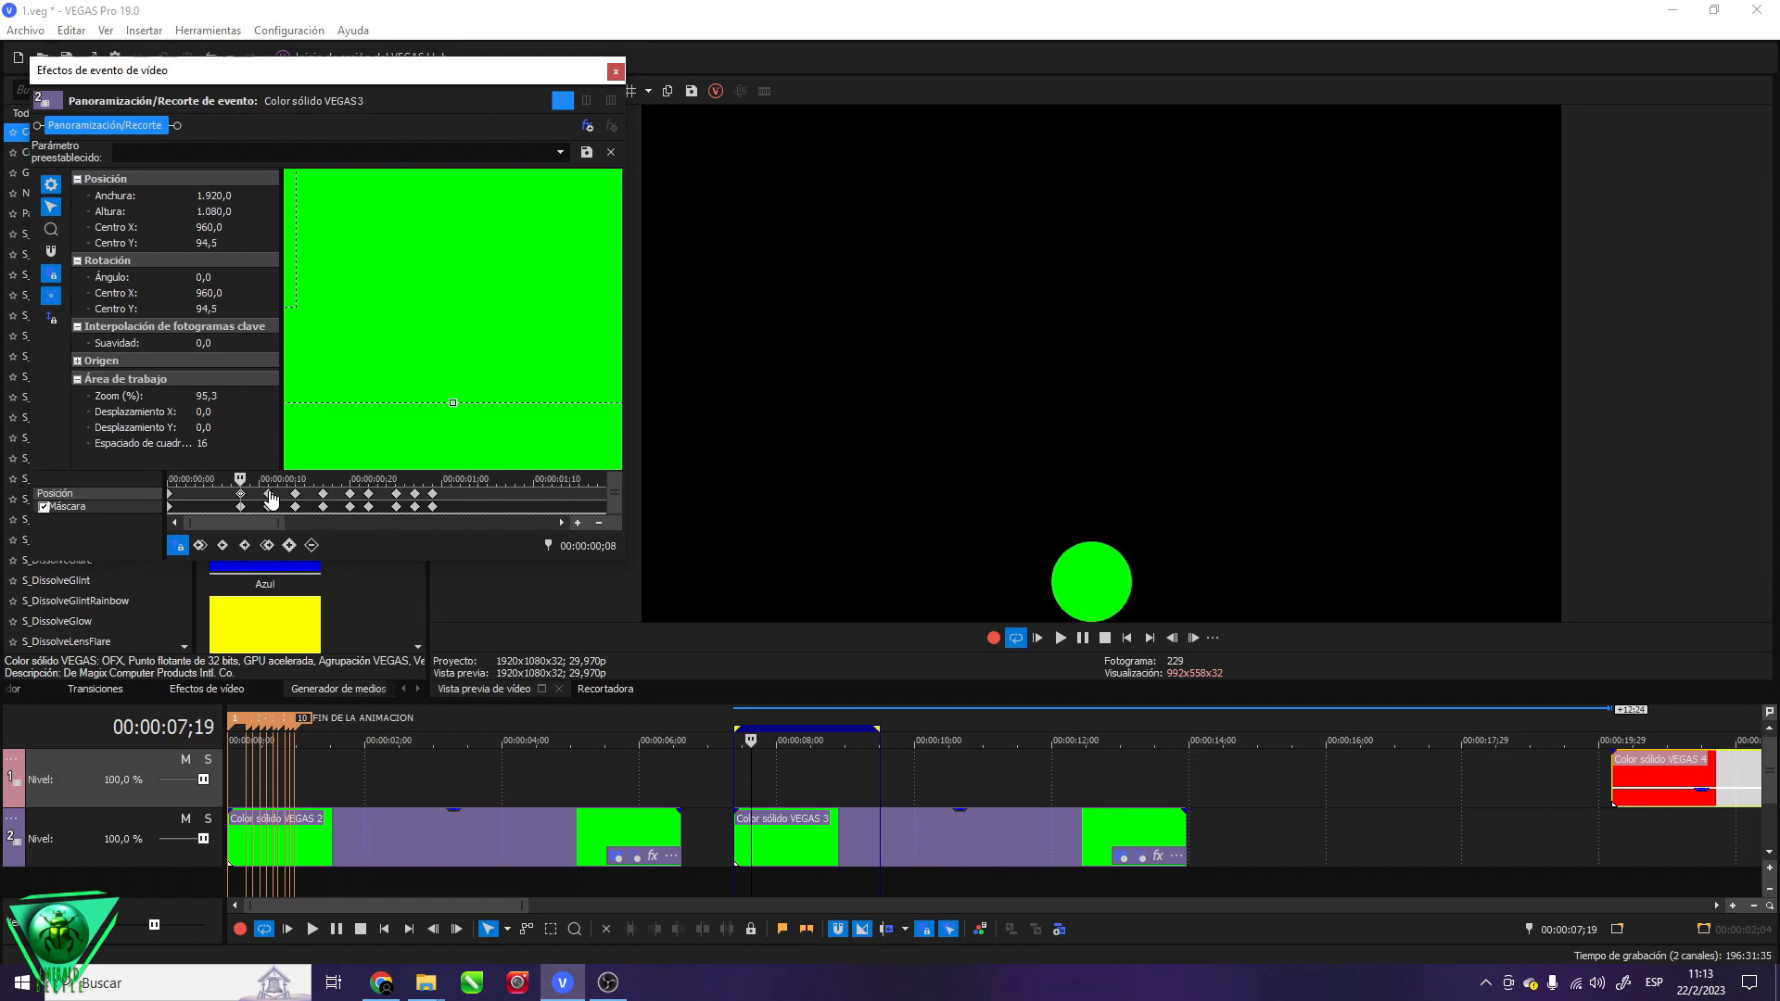
click(272, 500)
drag(239, 478, 161, 506)
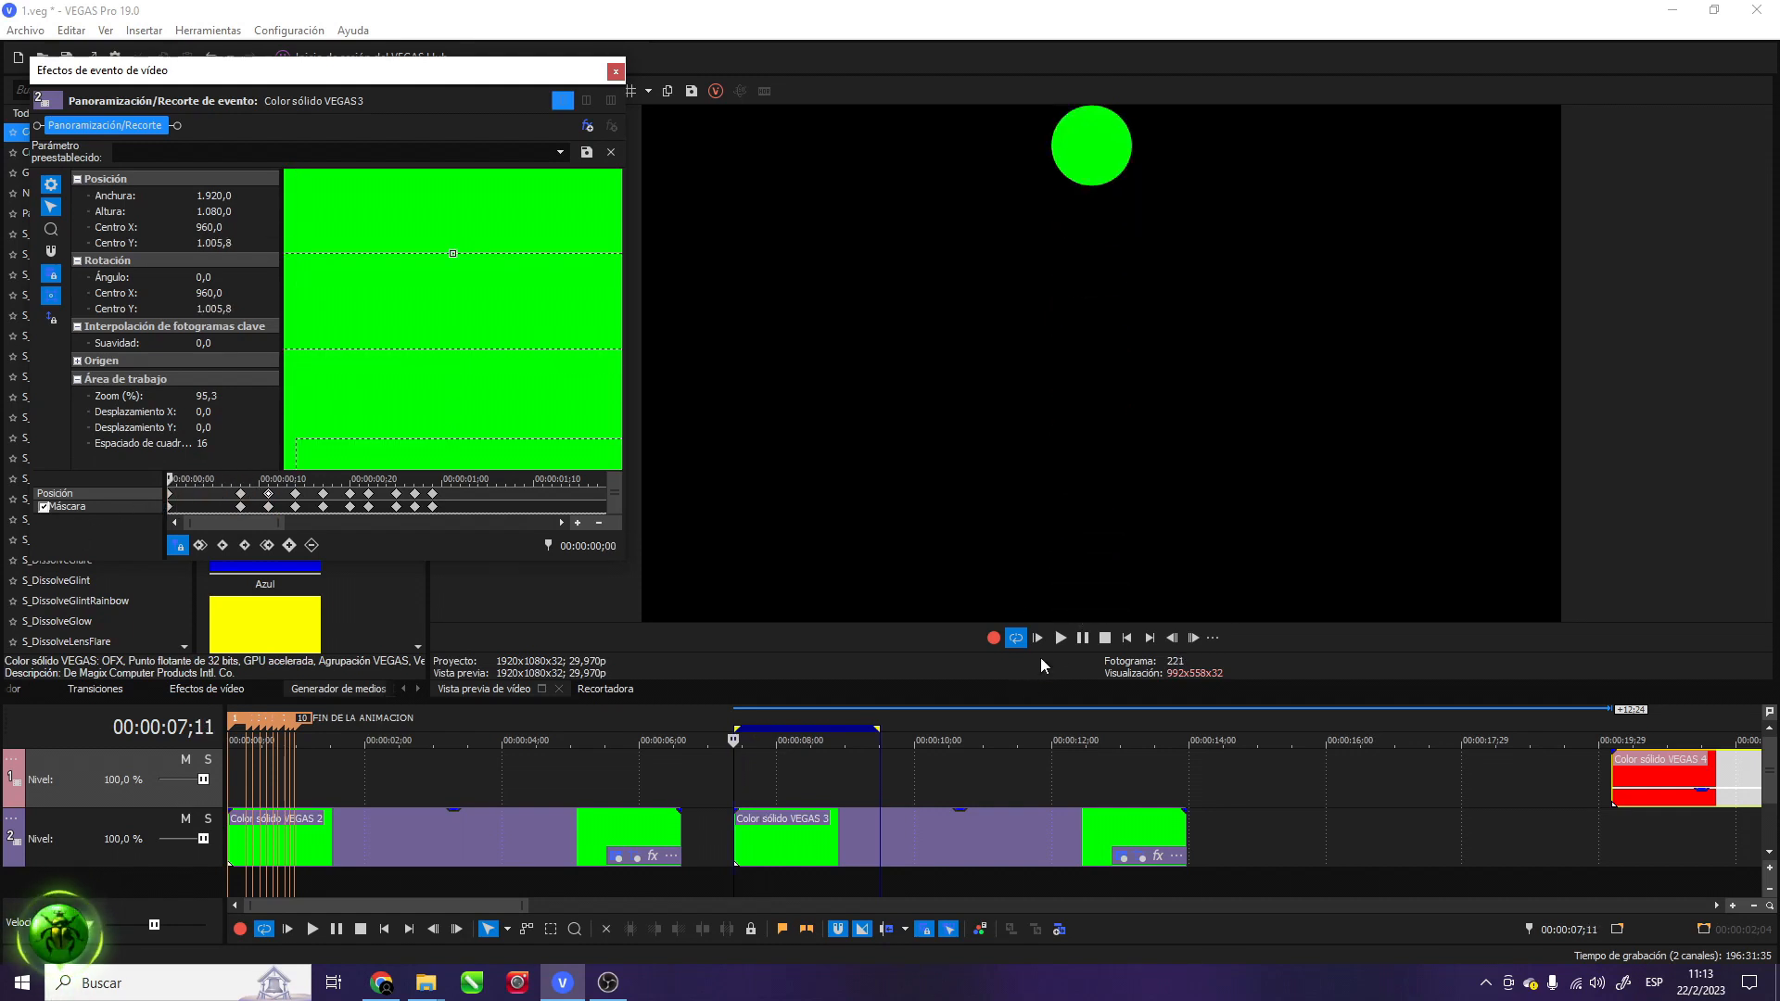
Play the full bounce and check the motion across the clip's keyframes
click(1060, 638)
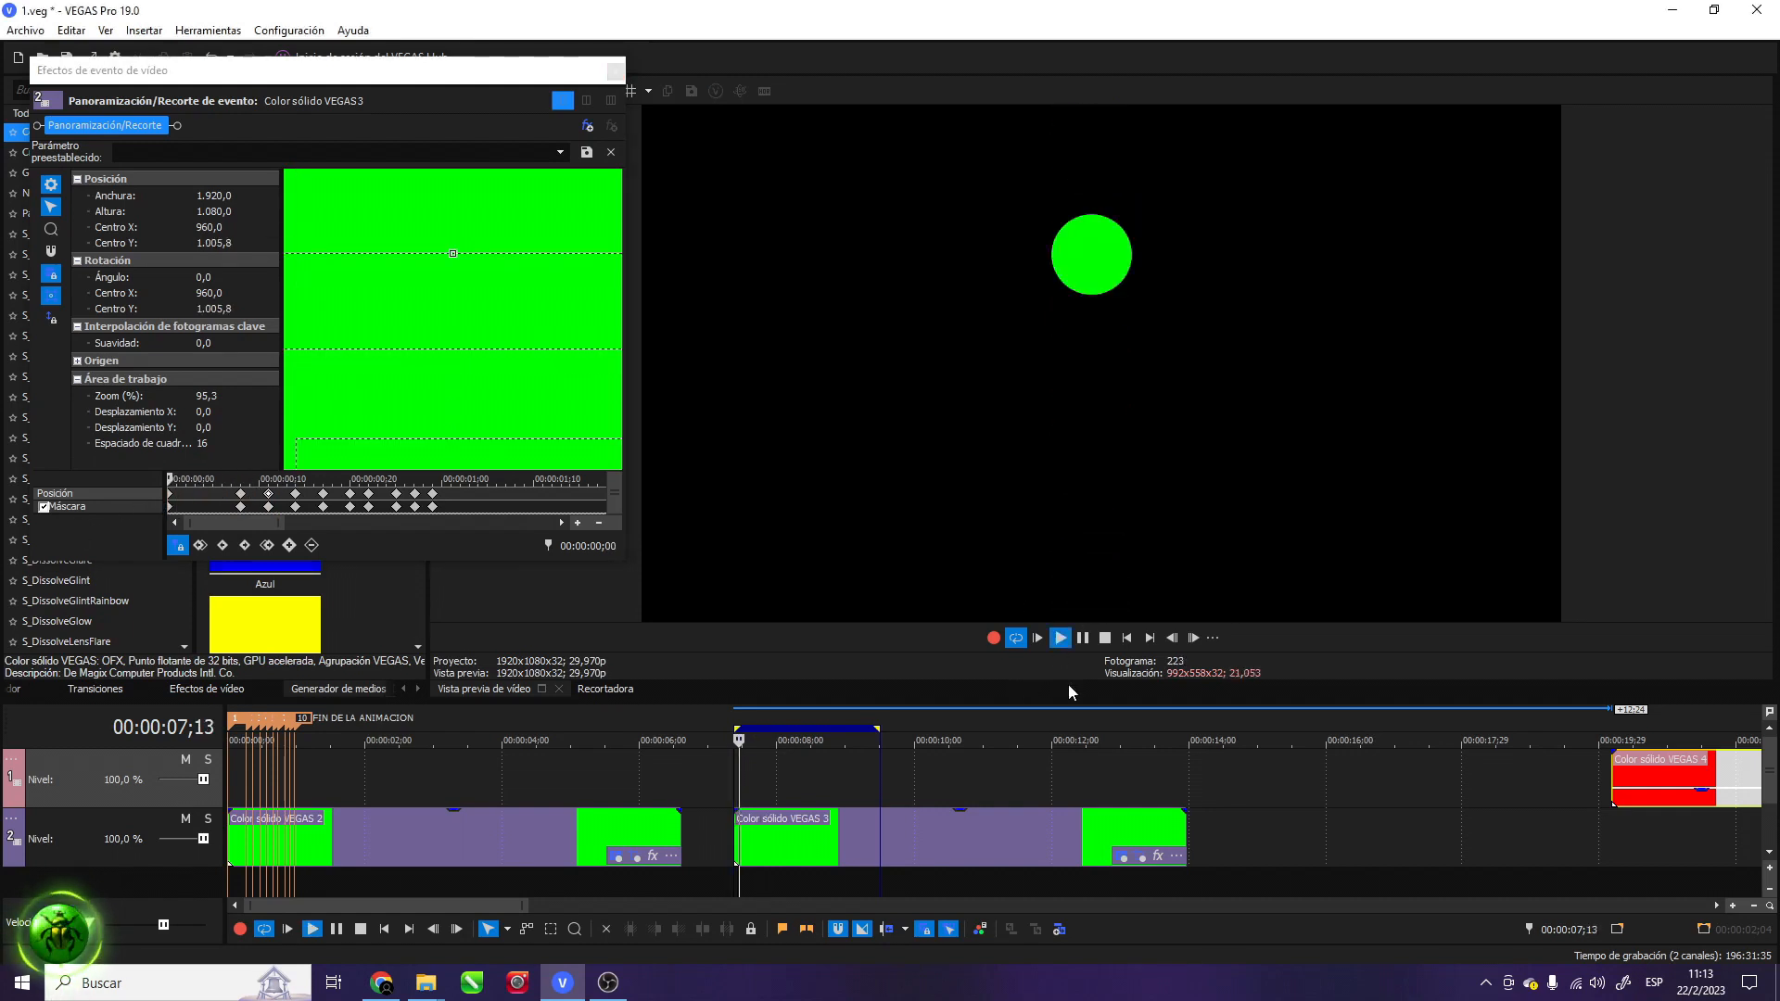
click(1105, 638)
click(170, 493)
drag(229, 501, 378, 500)
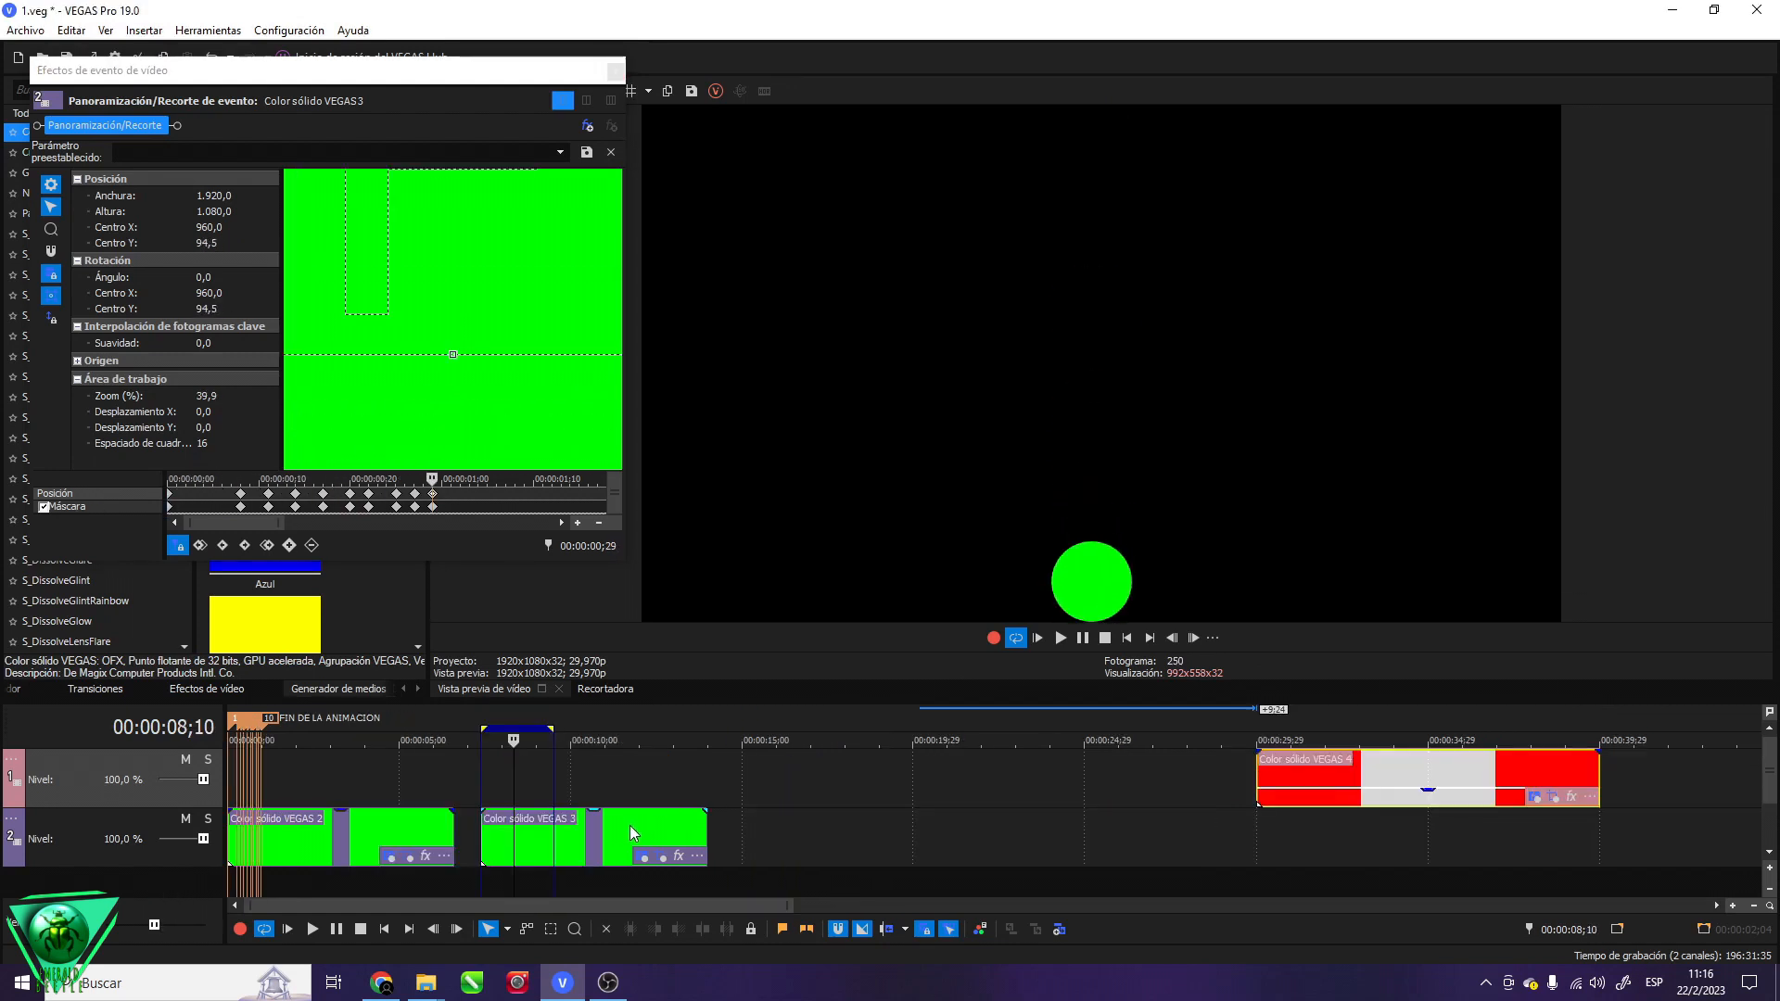
Duplicate the second green clip at about 00:00:16;01 as a new copy of the source media and open its pan/crop
click(631, 833)
drag(575, 836, 866, 849)
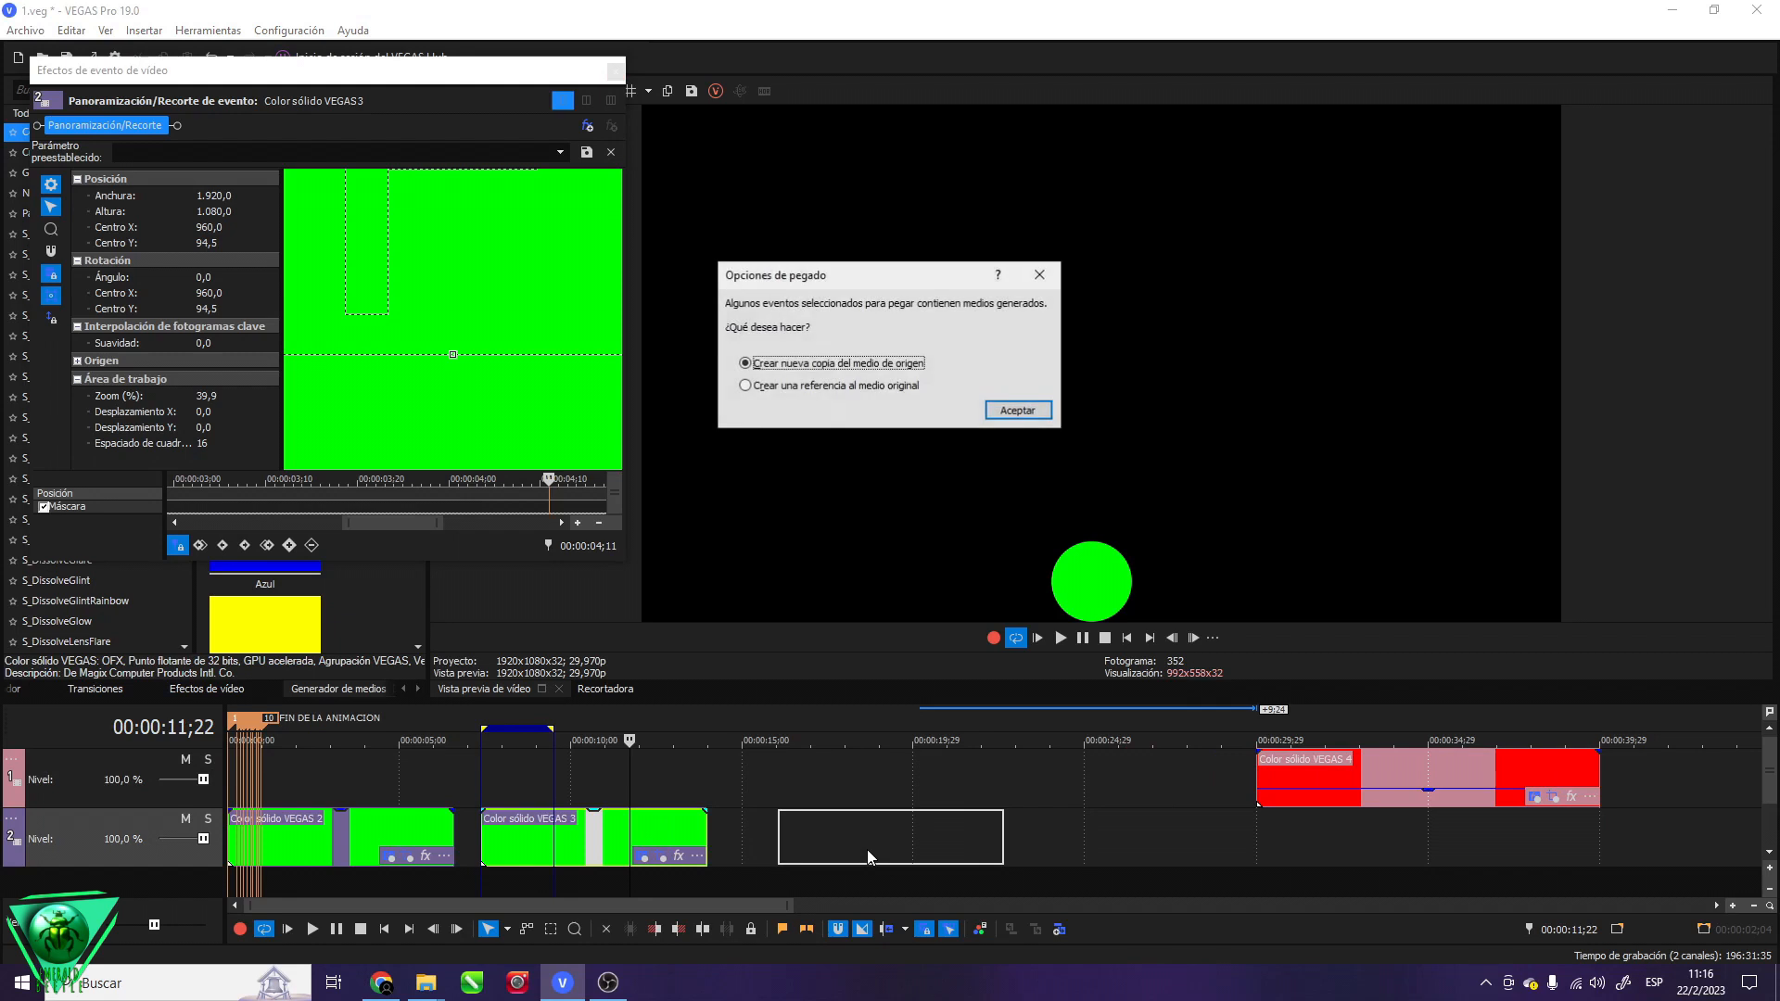
click(1029, 418)
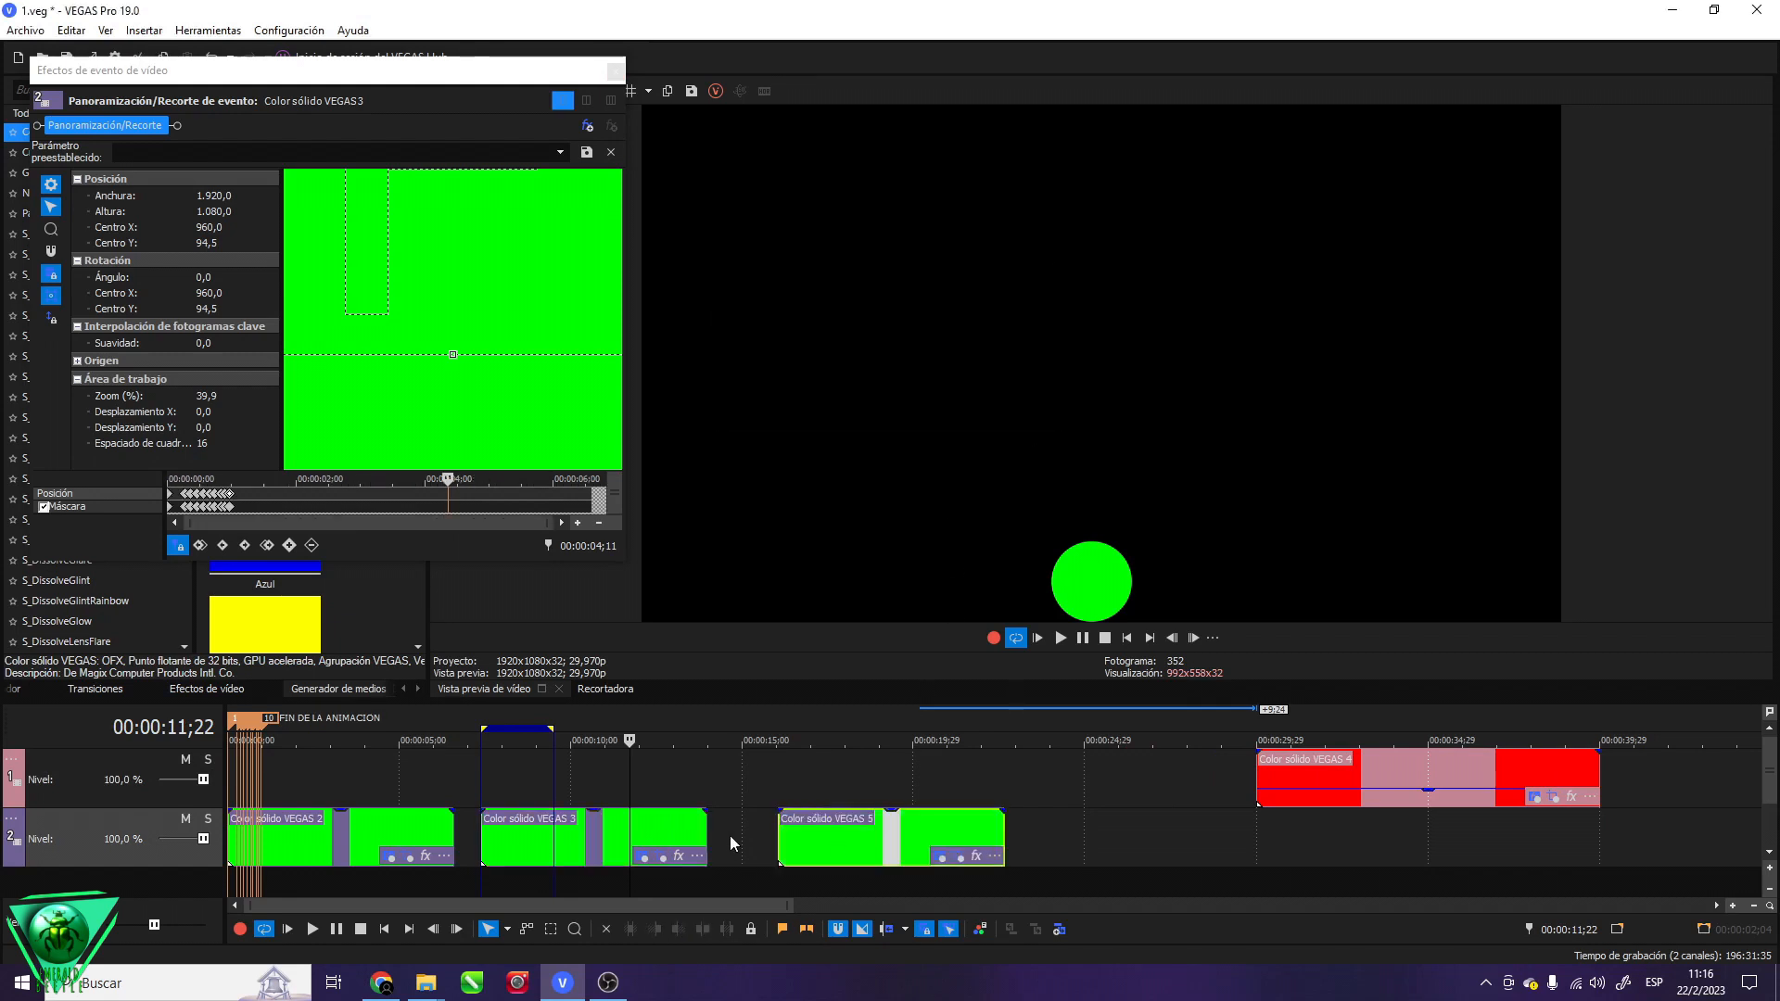
click(780, 721)
click(959, 858)
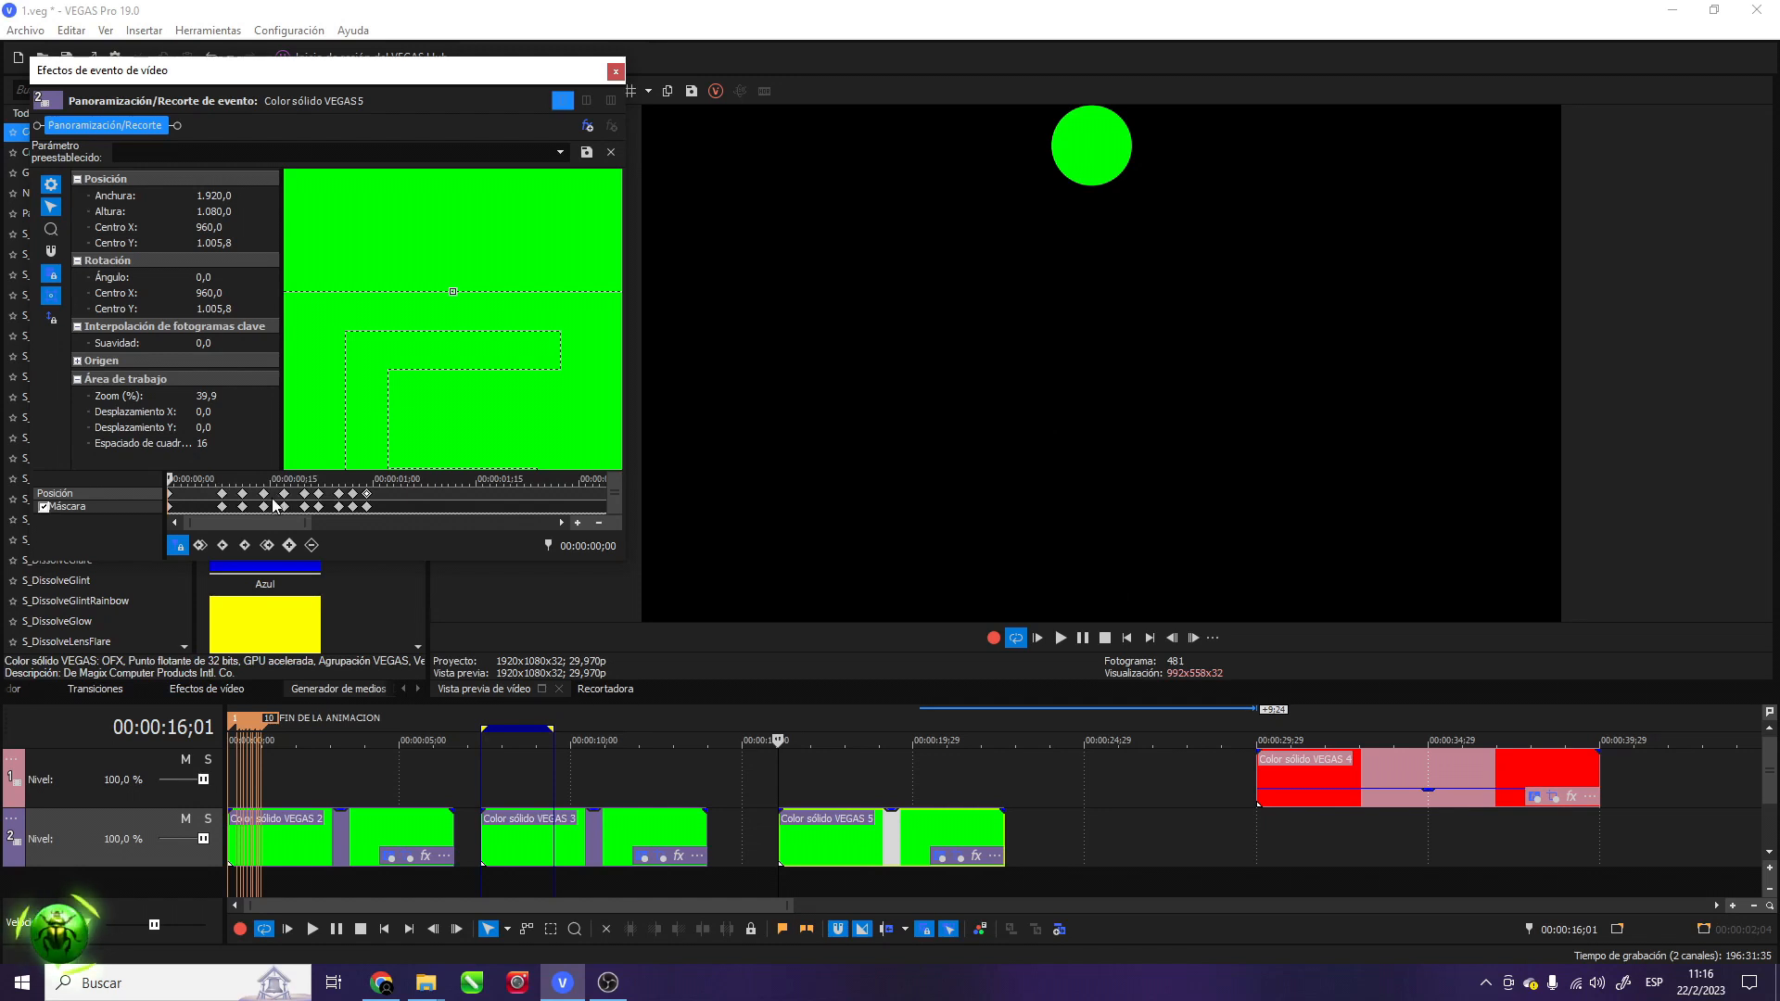
Try moving the duplicate's frame vertically at the 00:00:00;08 position keyframe to Centro Y about 311.5
click(222, 506)
scroll(434, 294, down, 3)
scroll(434, 294, down, 3)
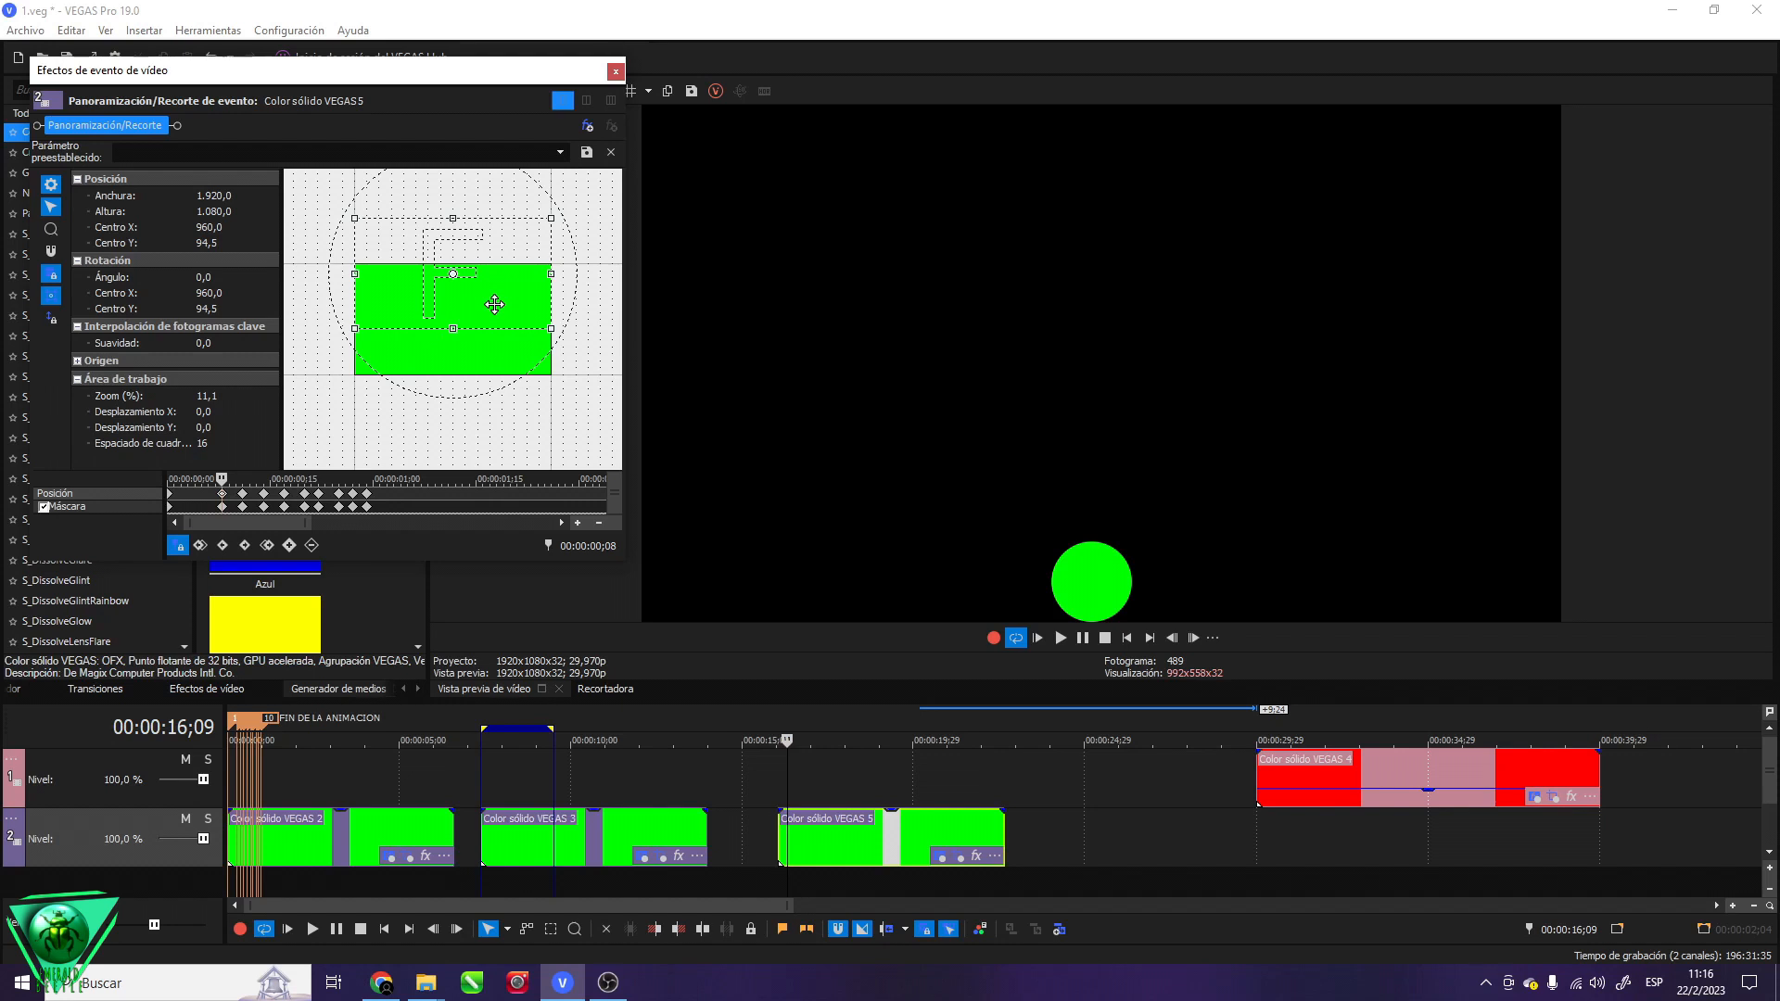
drag(495, 298, 526, 350)
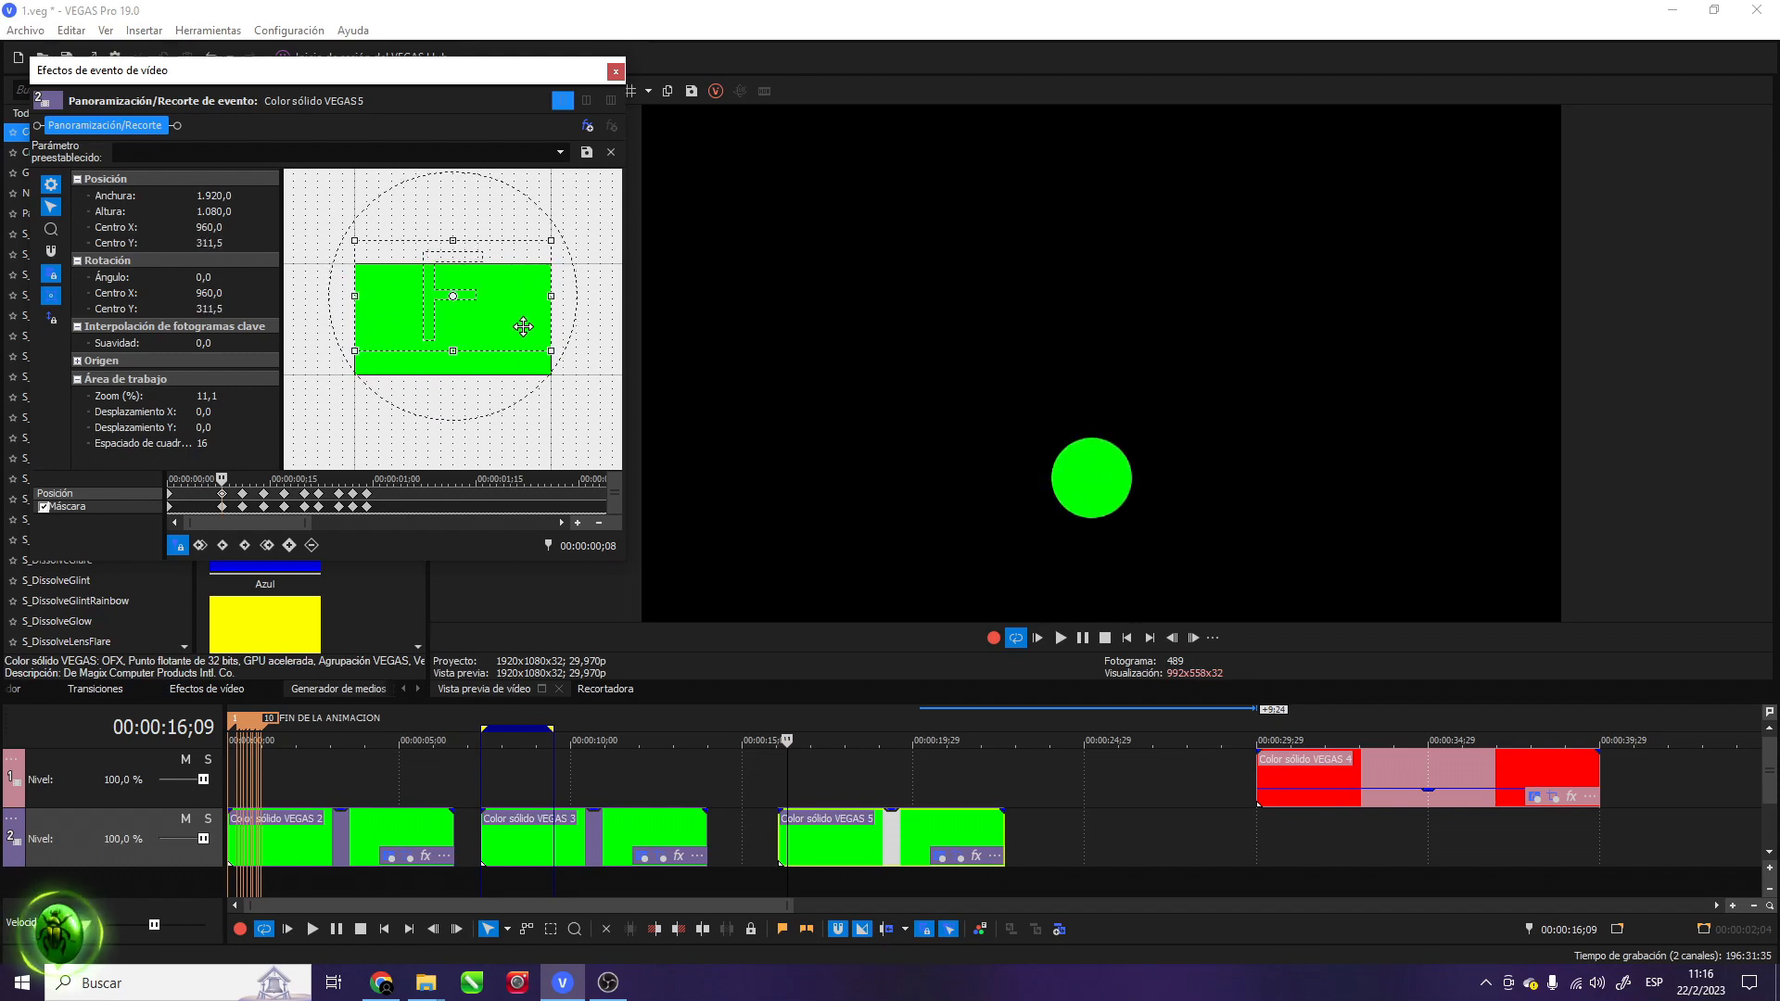
Allow movement along both axes and shift the duplicate's frame horizontally at the 00:00:00;08 position keyframe
click(51, 318)
click(51, 318)
drag(403, 357, 498, 370)
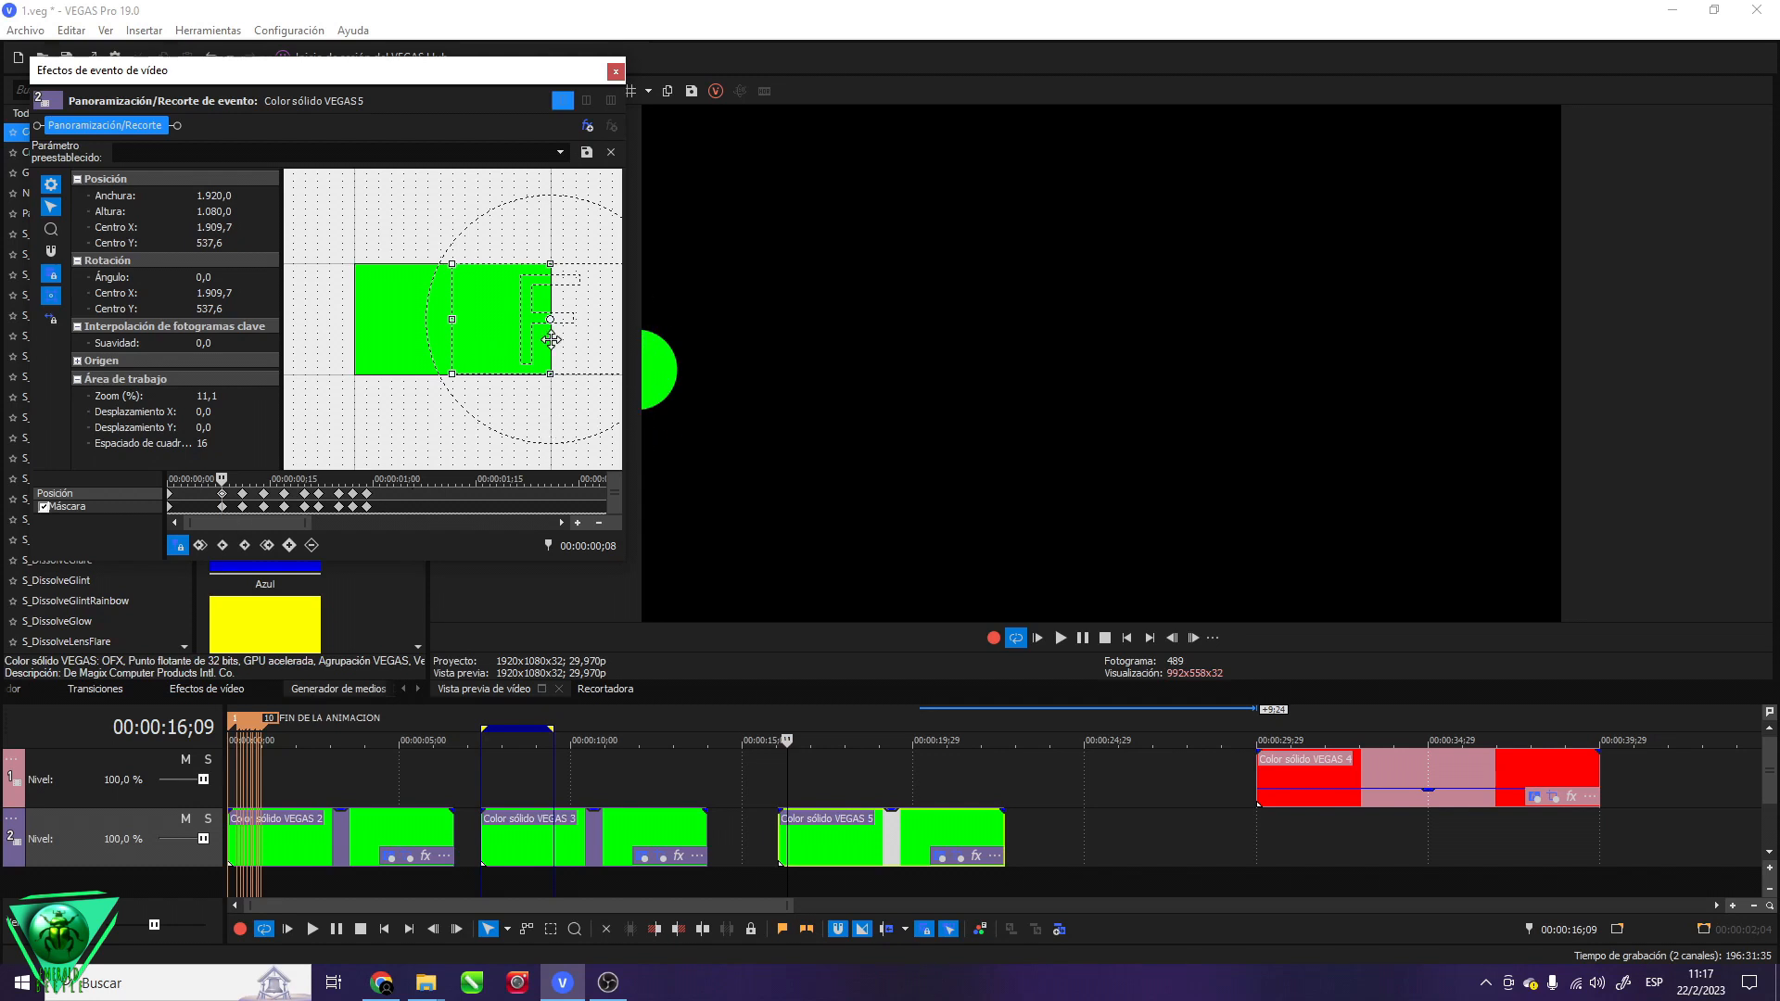
drag(517, 349, 325, 391)
At 00:00:00;08, move the mask circle to about X -19, Y 551 and the frame to about Centro X 580.3, Y 555.2
click(222, 506)
drag(448, 318, 350, 334)
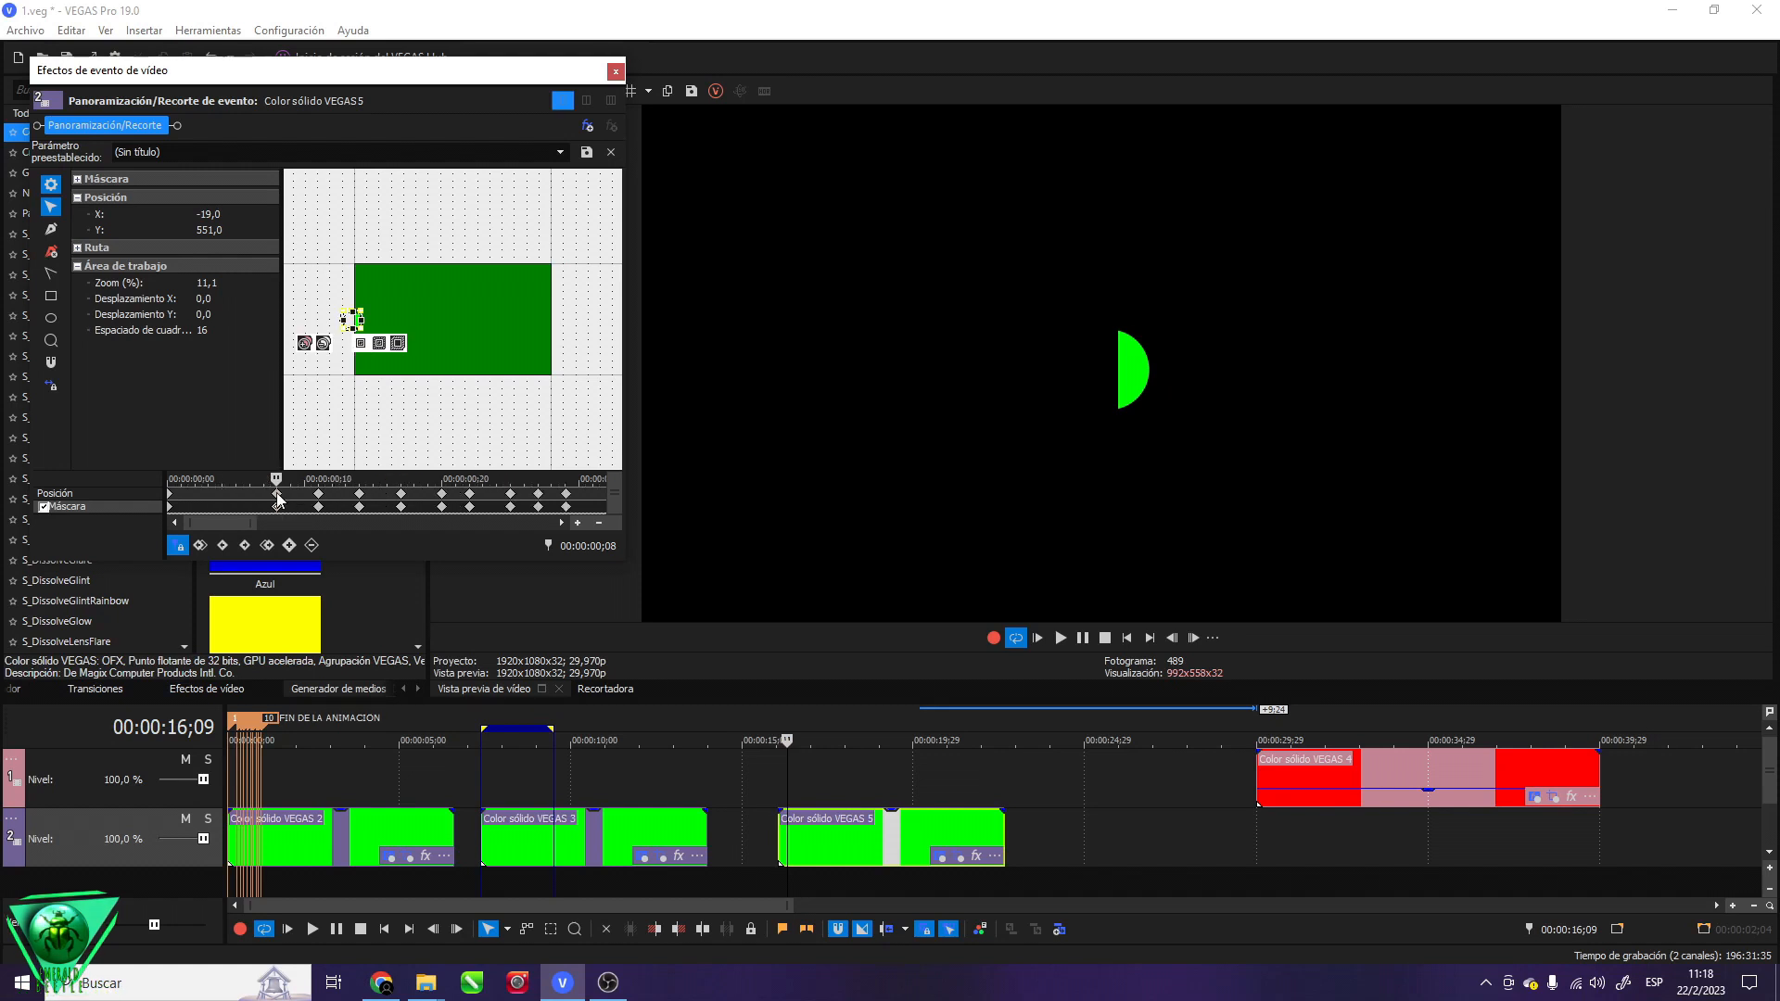
click(277, 495)
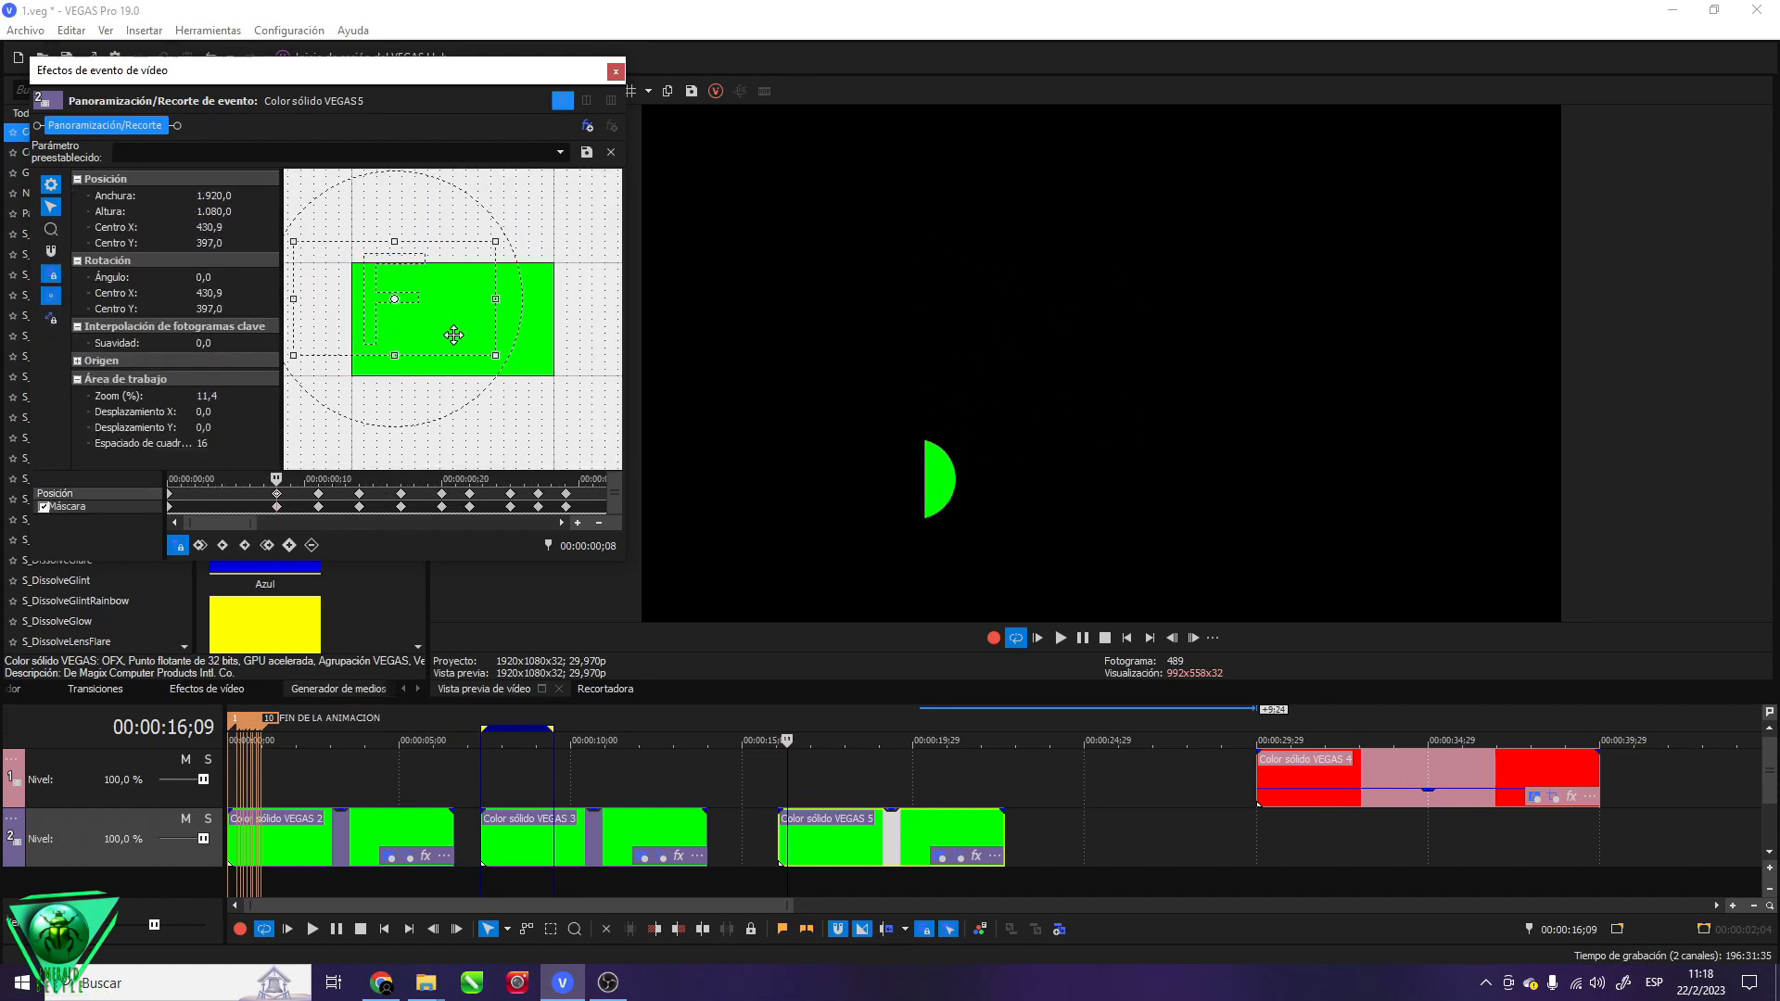
drag(424, 329, 466, 350)
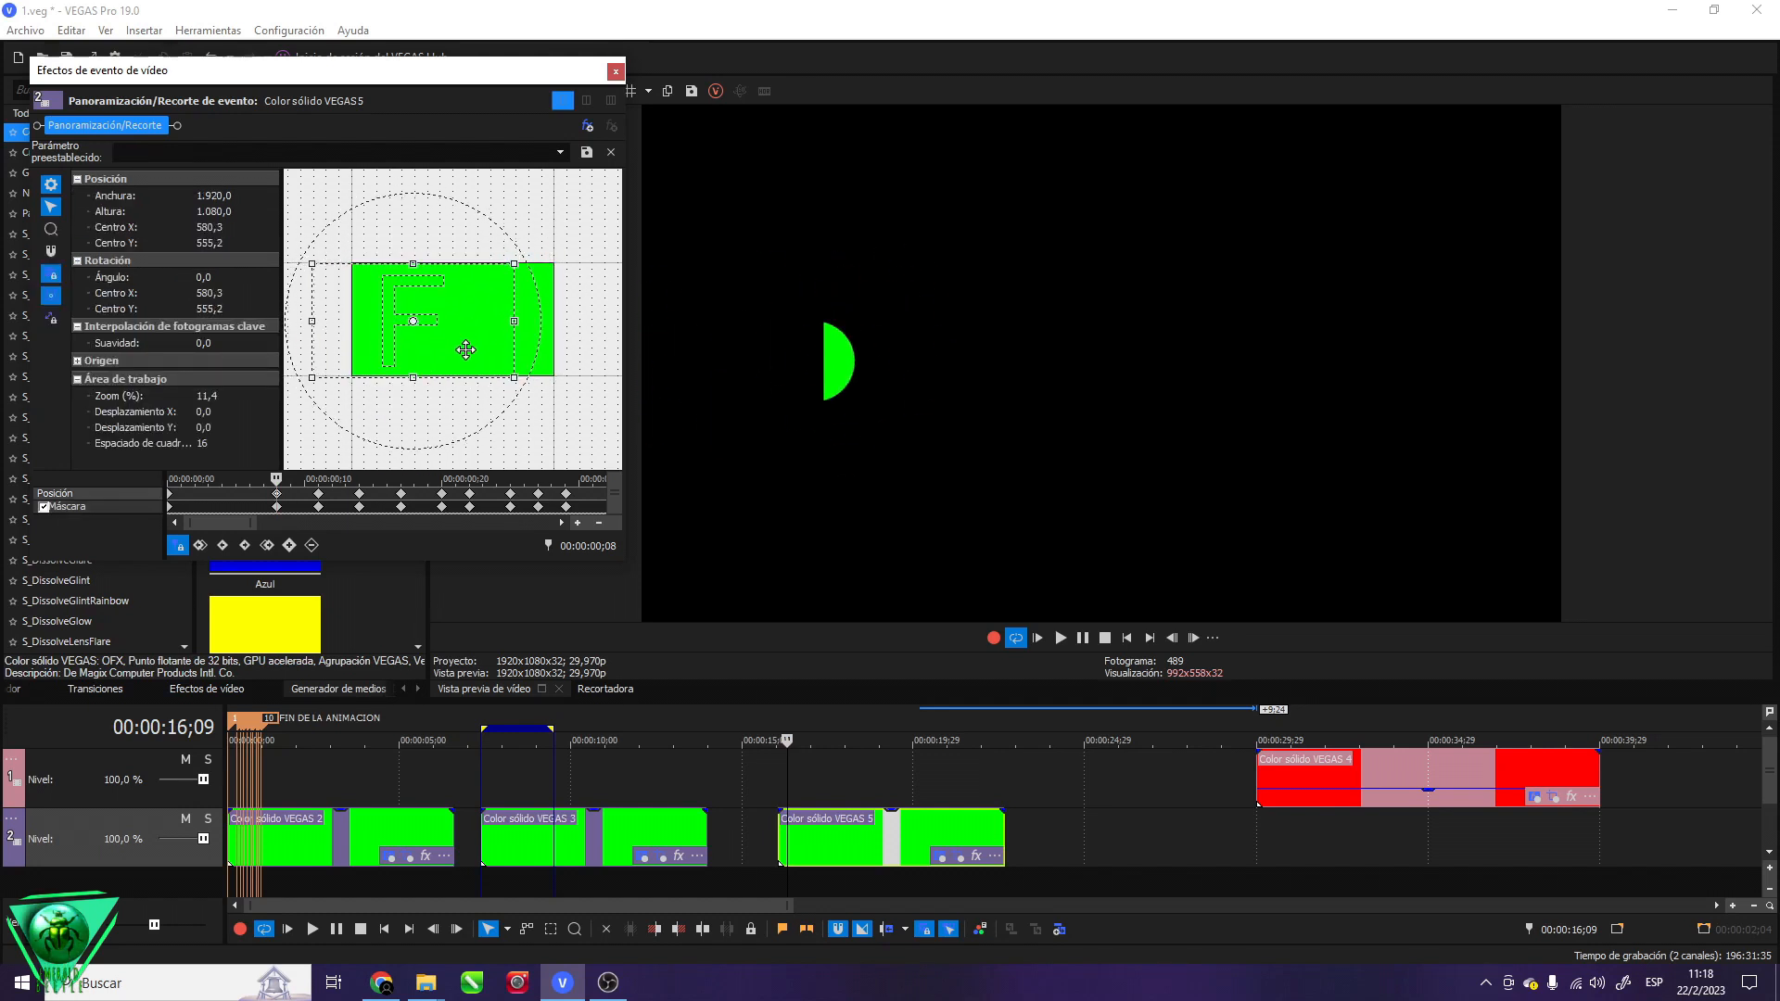
Compare the duplicate's mask and position keyframes and scrub through its motion for clipping of the circle
click(318, 507)
click(277, 507)
click(318, 507)
click(358, 507)
drag(359, 480, 482, 489)
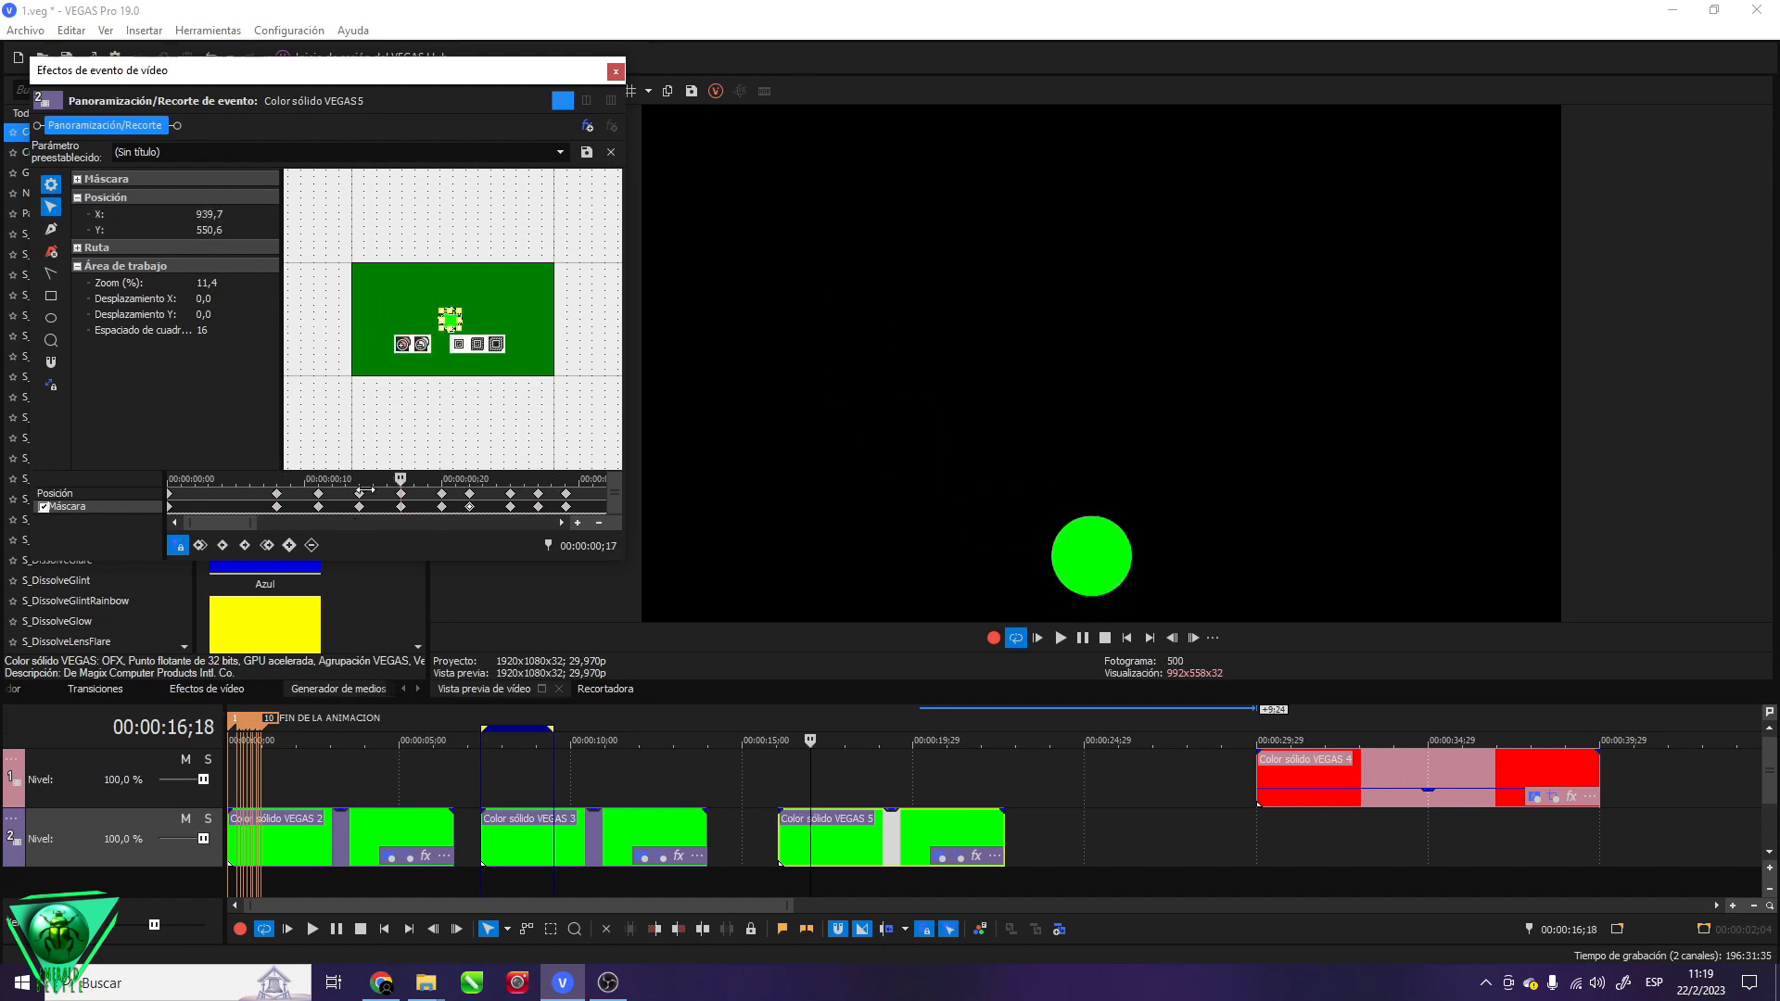
click(276, 506)
click(274, 493)
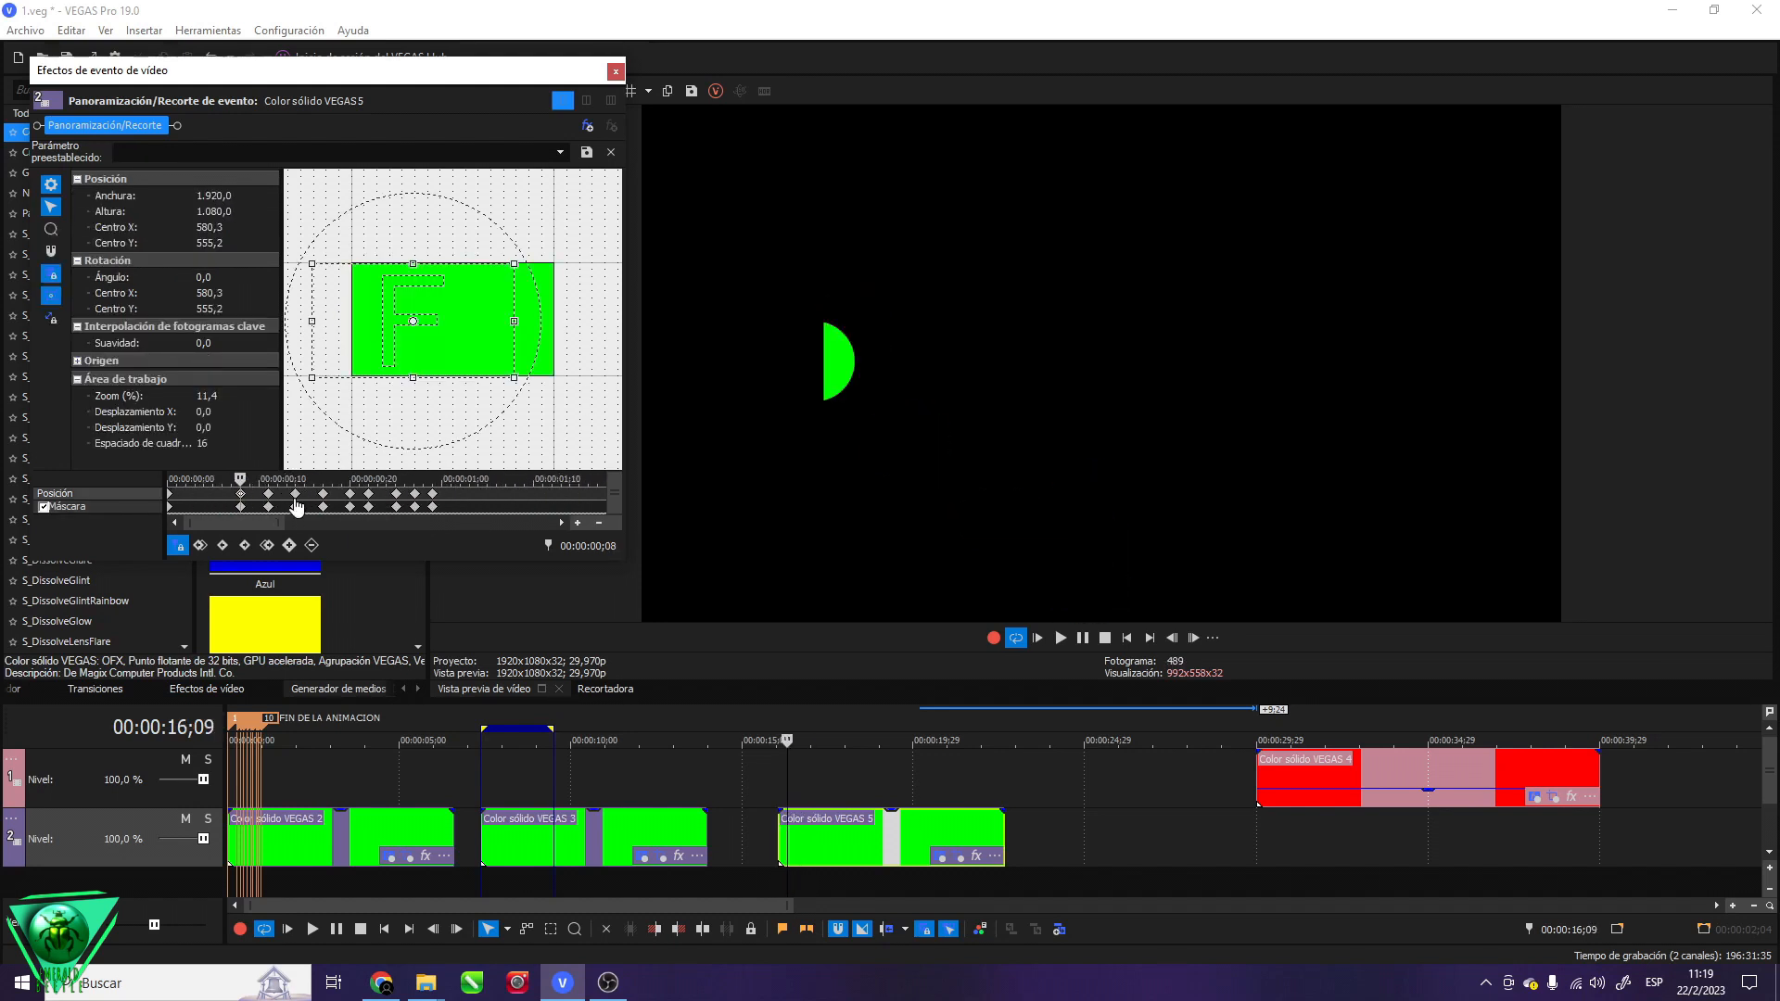
click(615, 71)
click(957, 857)
drag(388, 493, 205, 496)
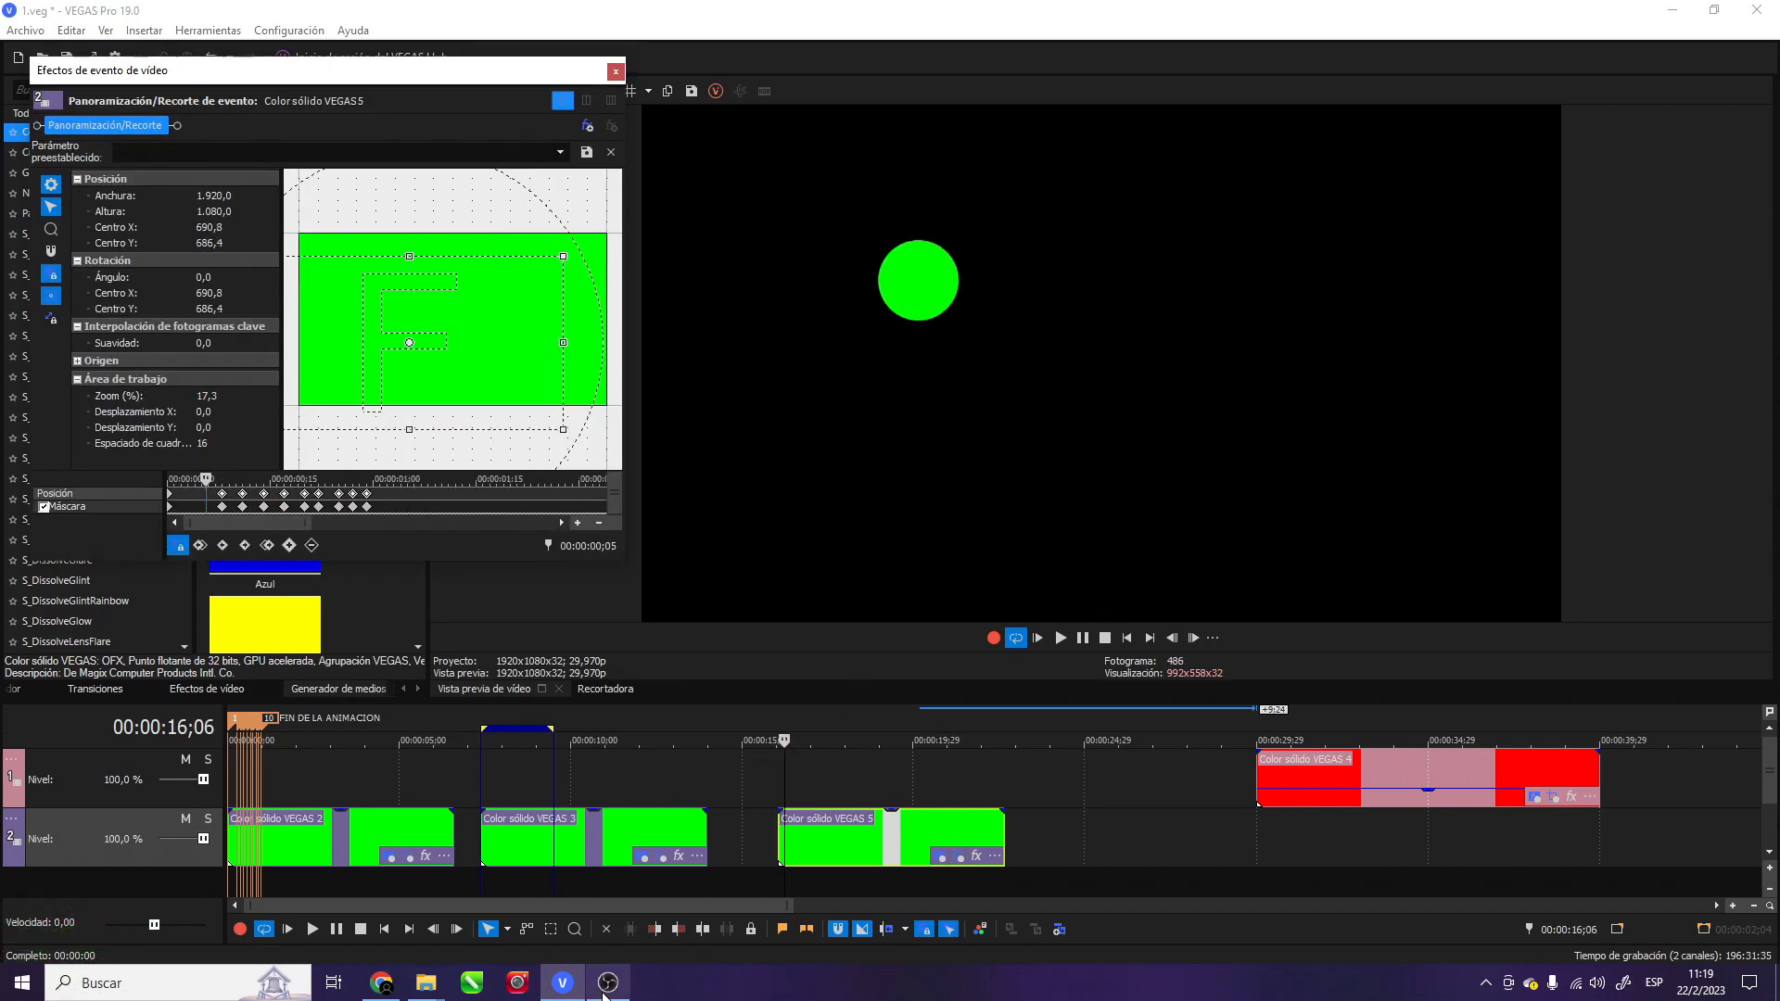